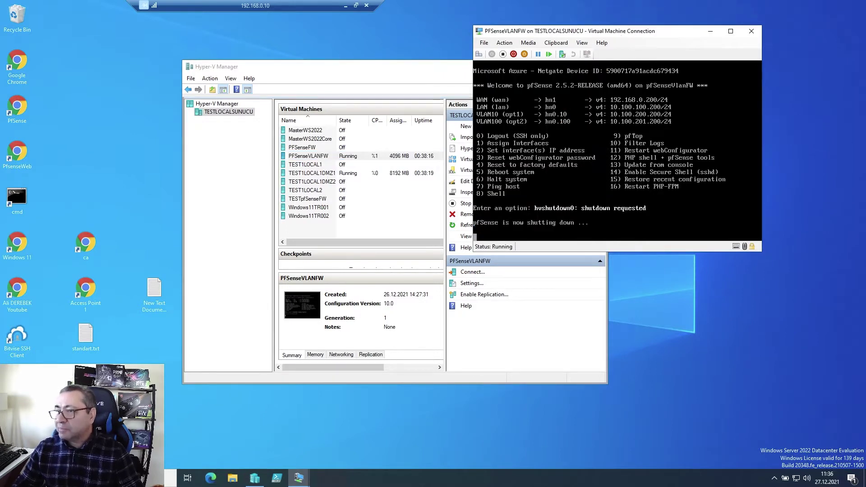
Check the DMZ plan in the local VLAN network diagram, then return to Remote Desktop.
left_click(345, 6)
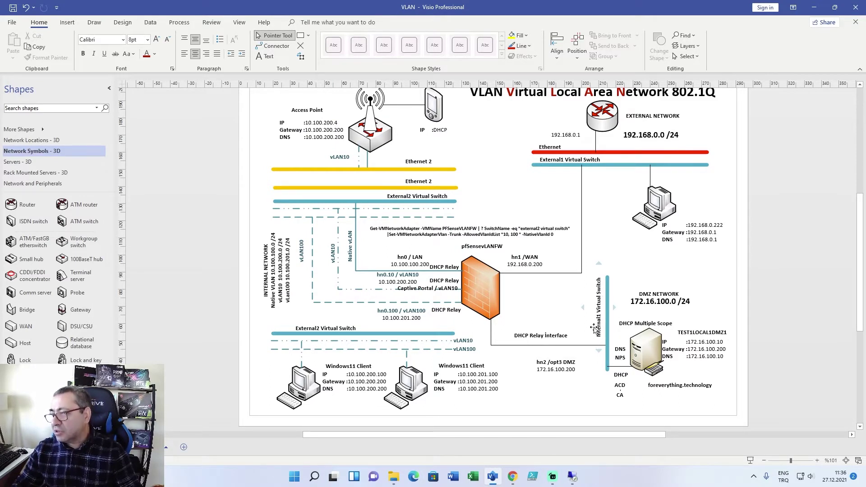
mouse_move(574, 482)
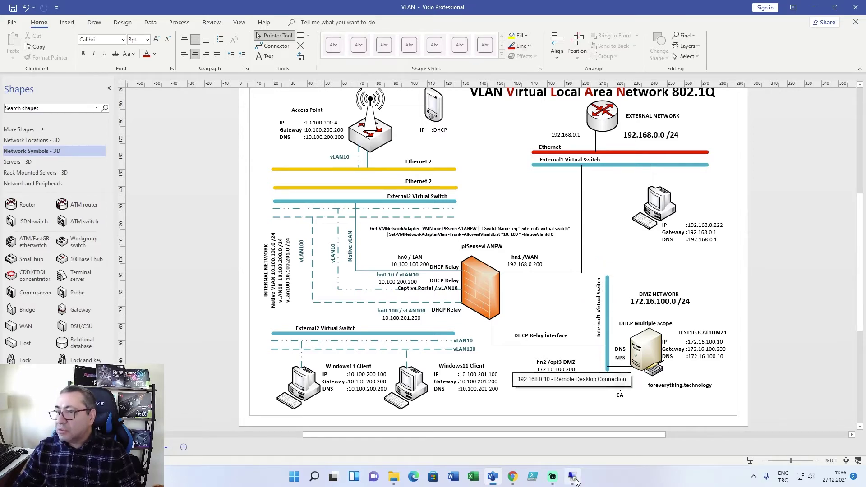
left_click(575, 481)
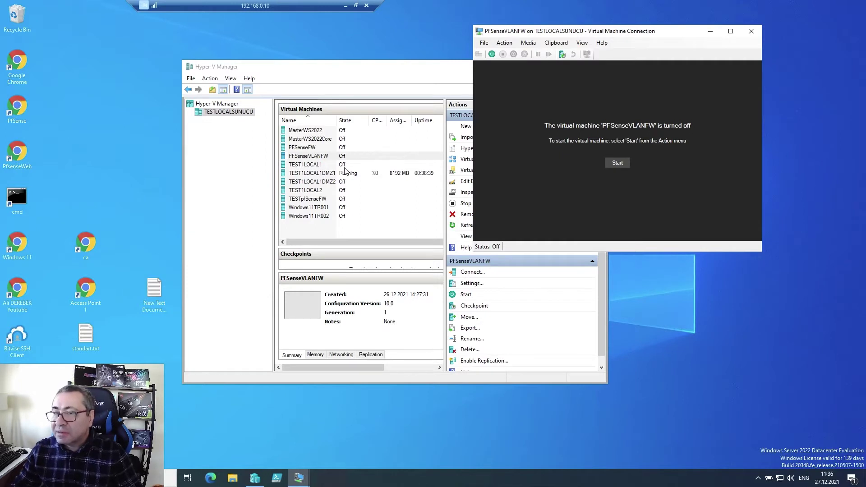
right_click(319, 174)
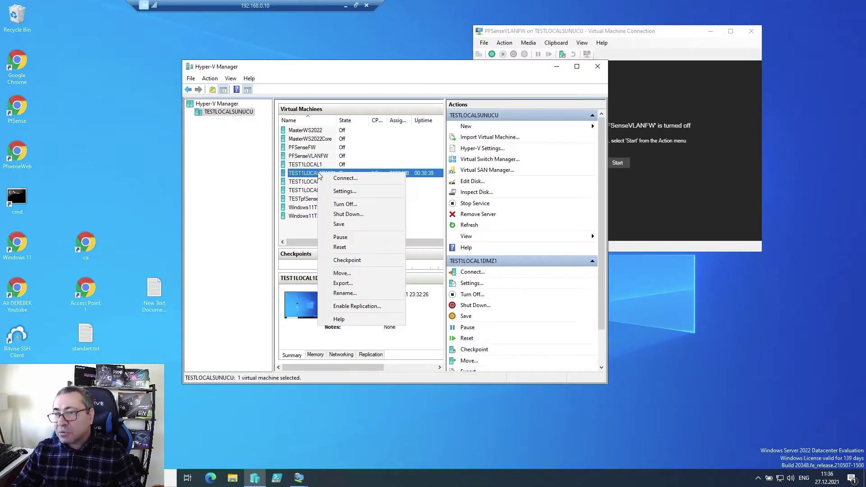
left_click(344, 192)
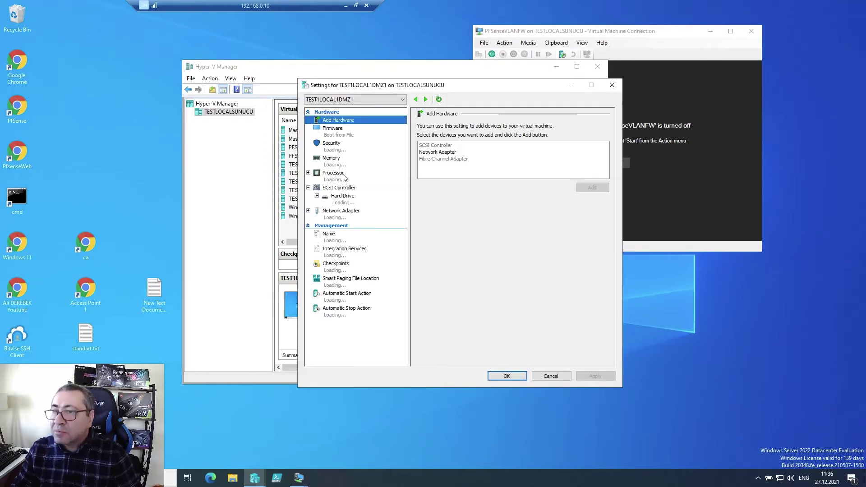
left_click(346, 217)
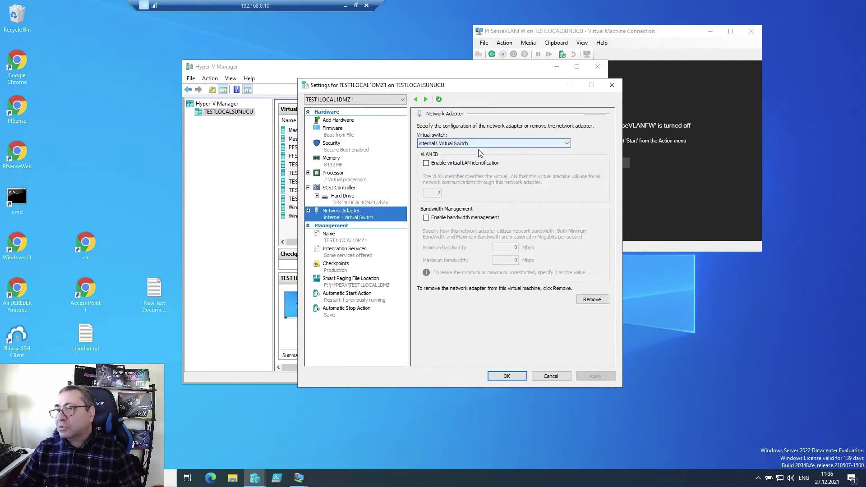
left_click(550, 376)
left_click(324, 157)
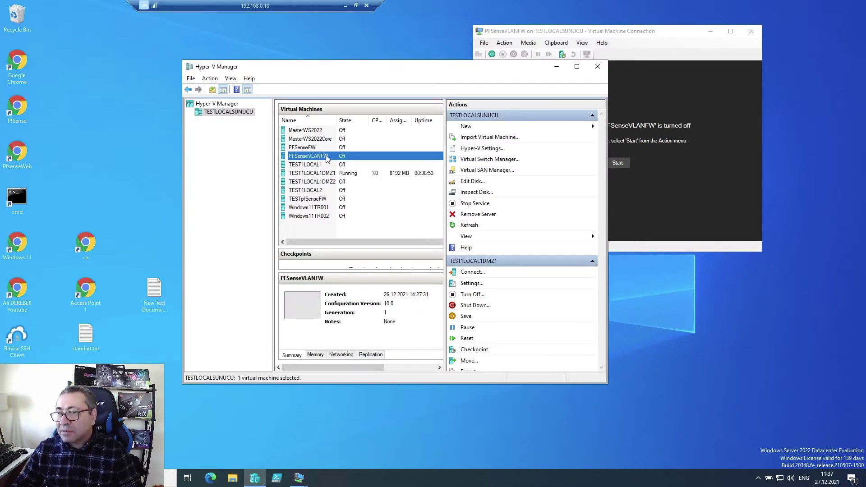
Add a network adapter on internal1 Virtual Switch to the PFSenseVLANFW VM.
right_click(327, 157)
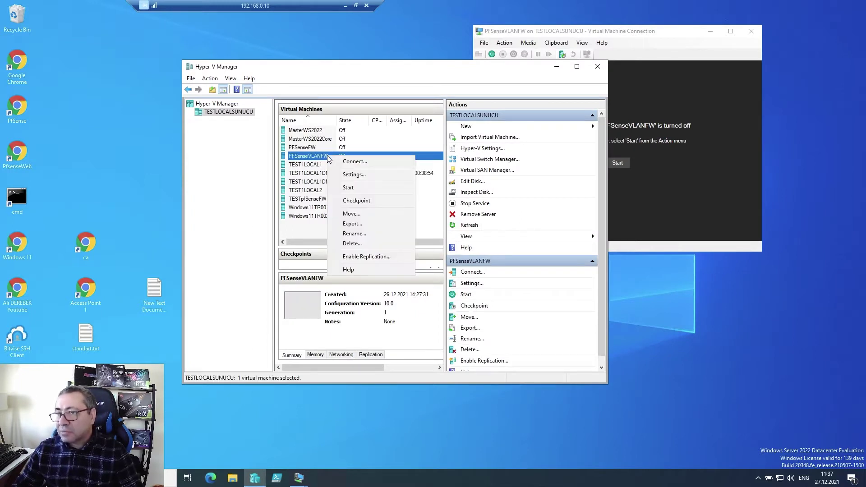
left_click(353, 175)
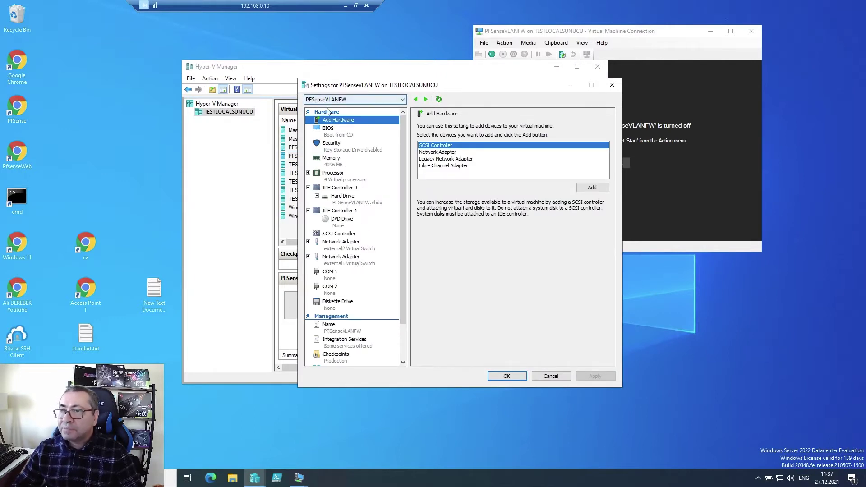
left_click_drag(337, 86, 321, 87)
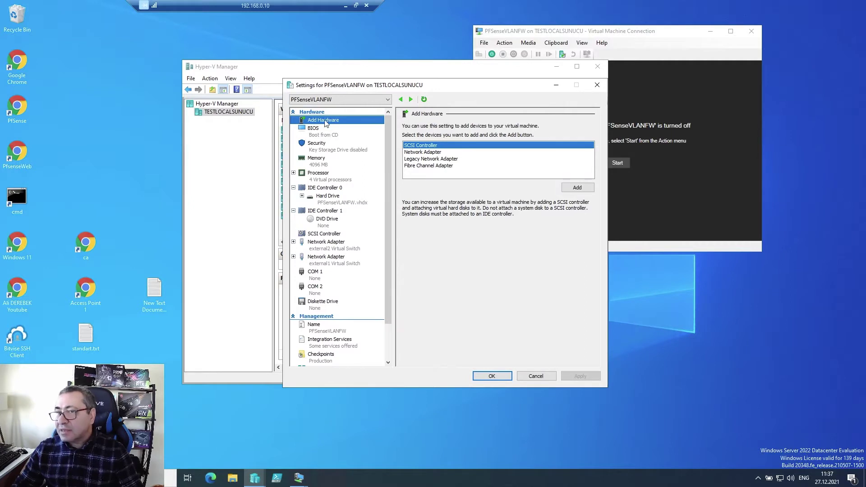
left_click(424, 152)
left_click(574, 189)
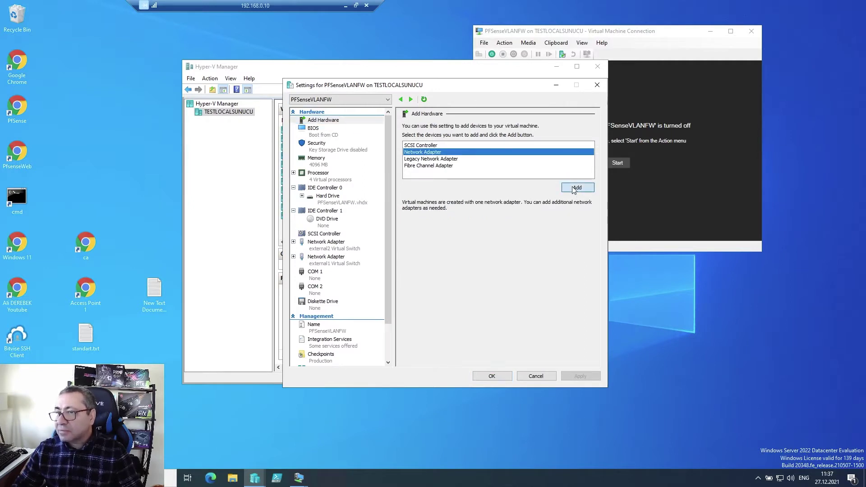
left_click(429, 143)
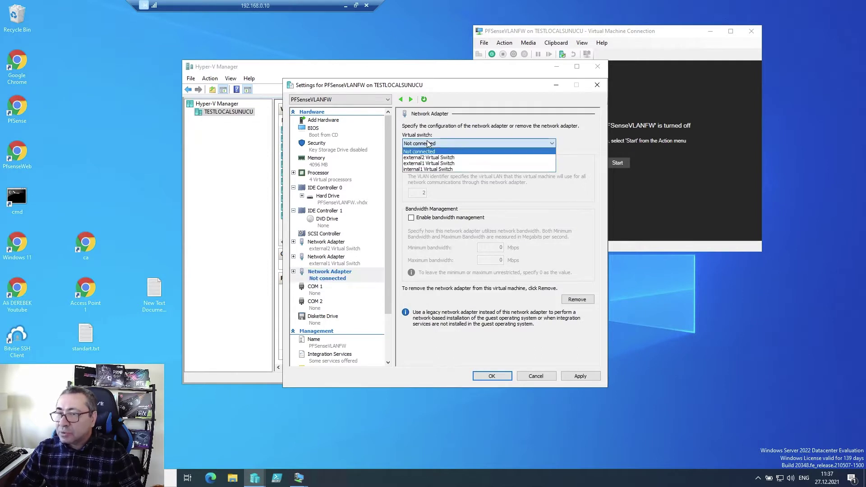
left_click(427, 169)
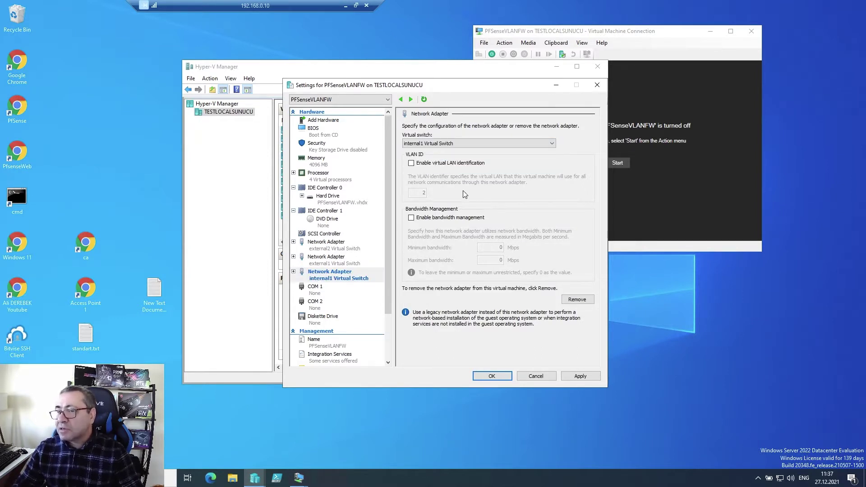
left_click(579, 378)
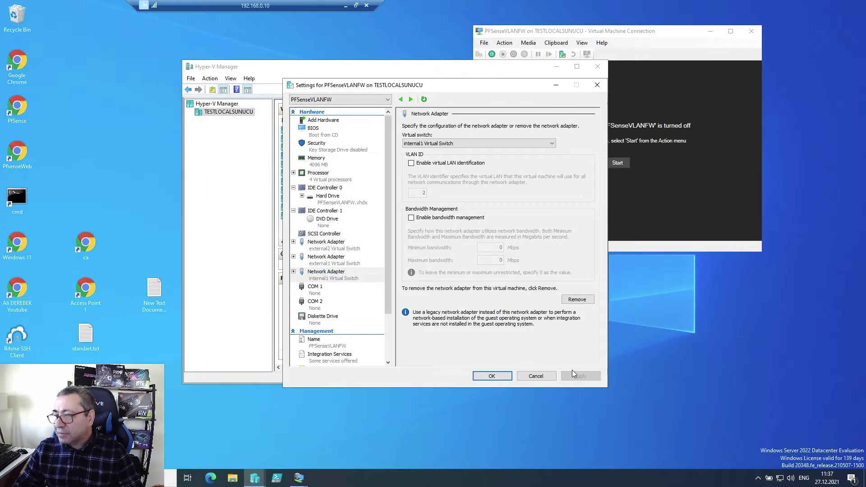
left_click(492, 376)
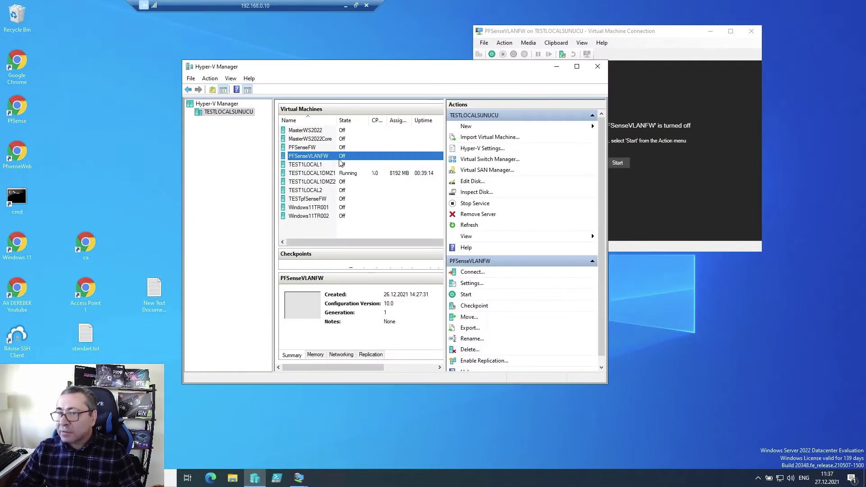
Start the PFSenseVLANFW VM and bring up its console window.
right_click(322, 158)
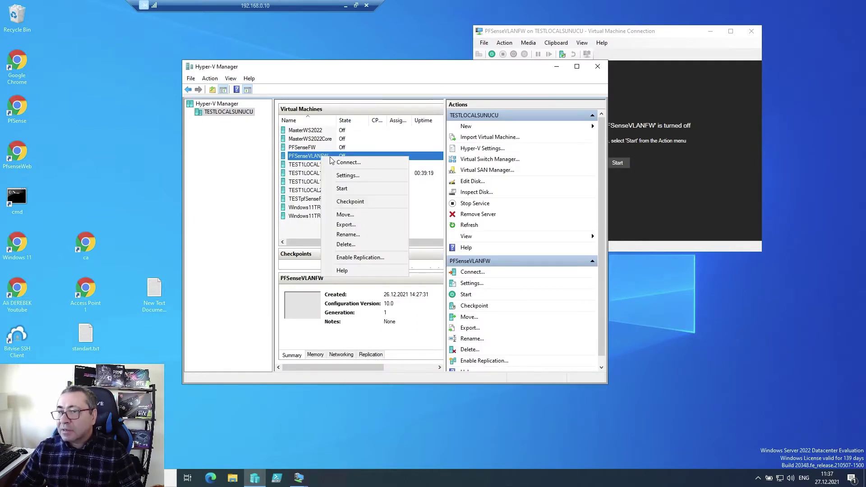
left_click(363, 187)
left_click(631, 37)
Let pfSense boot to its console menu showing WAN 192.168.0.200 and LAN 10.100.100.200.
left_click_drag(631, 37, 568, 40)
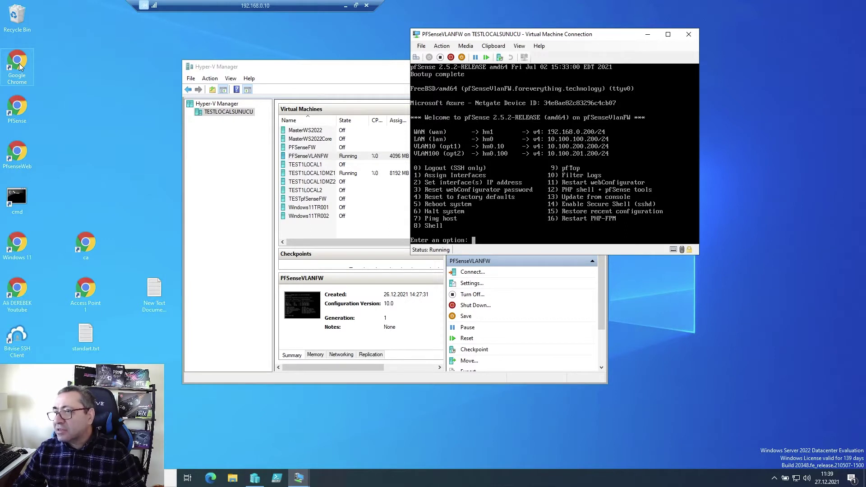
Browse to 10.100.100.200 in Chrome and sign in with the saved username and account password.
double_click(20, 67)
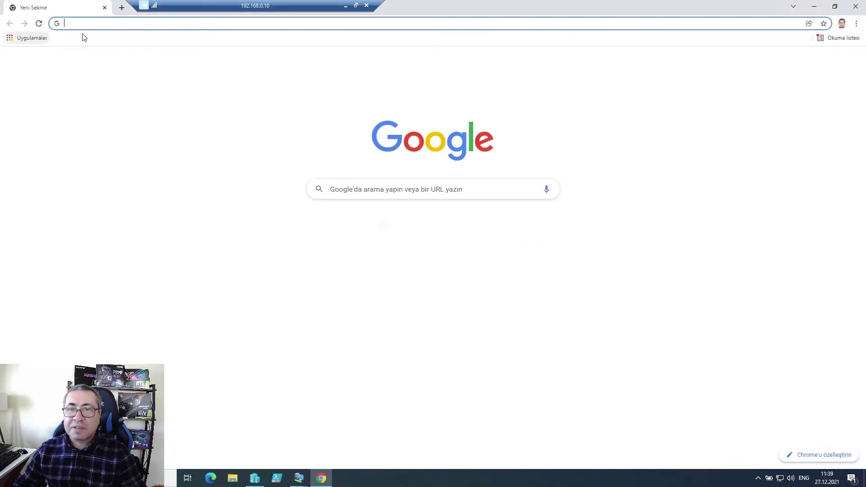
type("10.100.100.200")
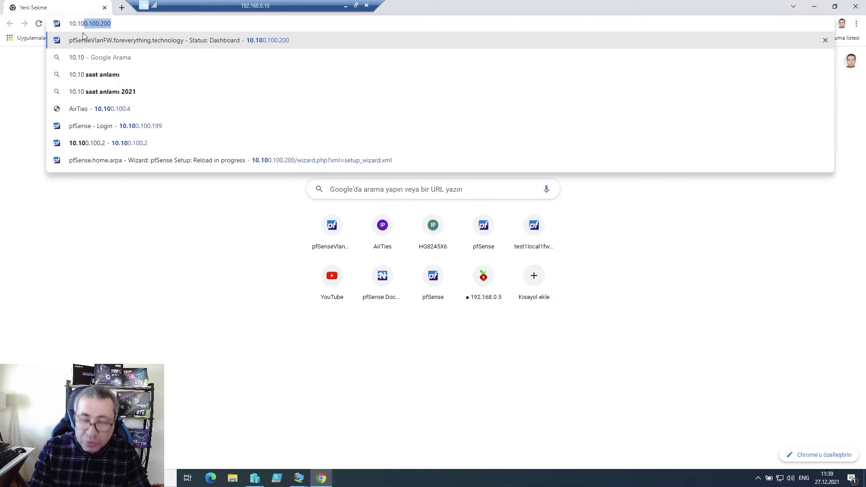
key("Return")
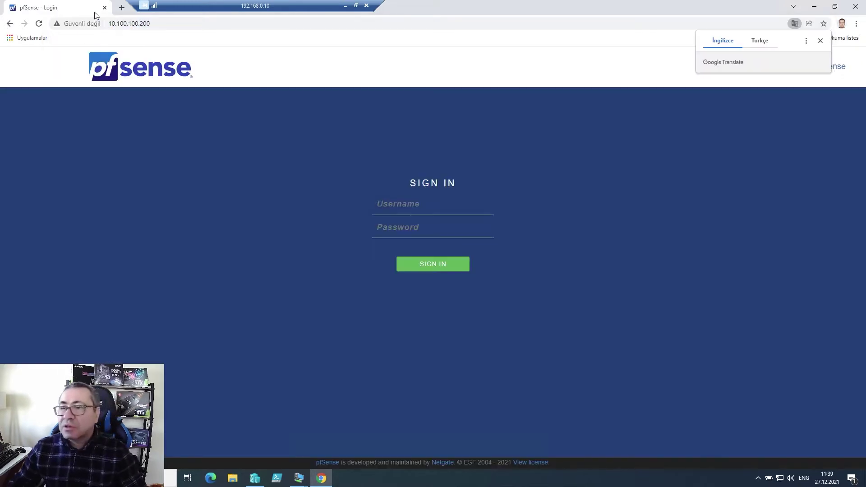
left_click(392, 204)
left_click(395, 227)
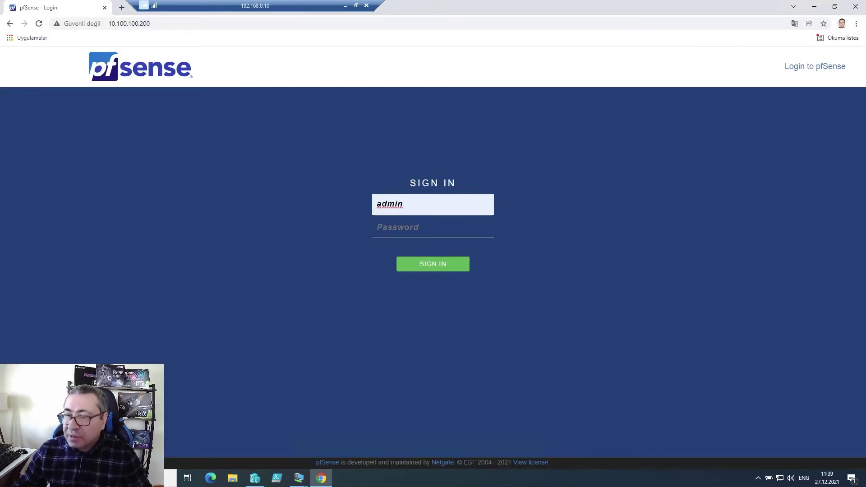
type("*********")
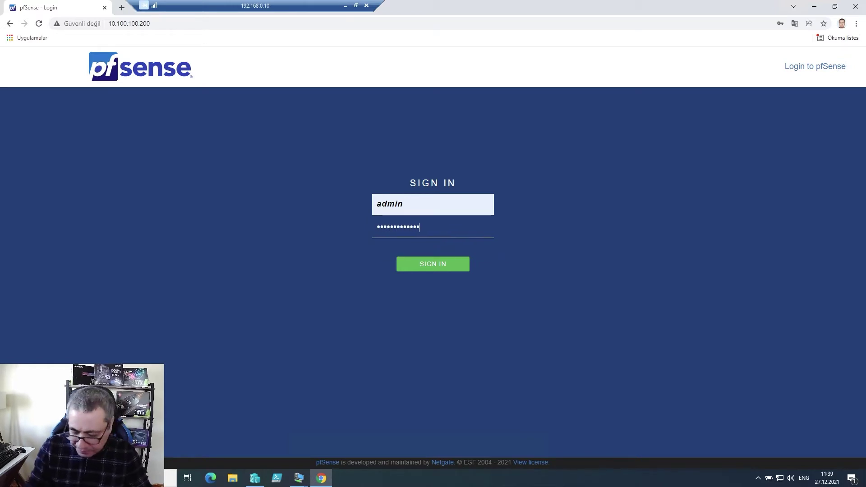
type("*")
key("Return")
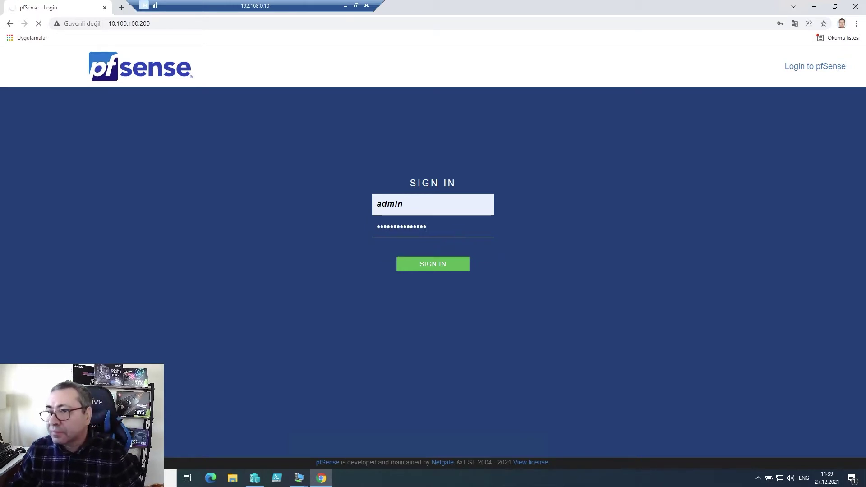
left_click(432, 270)
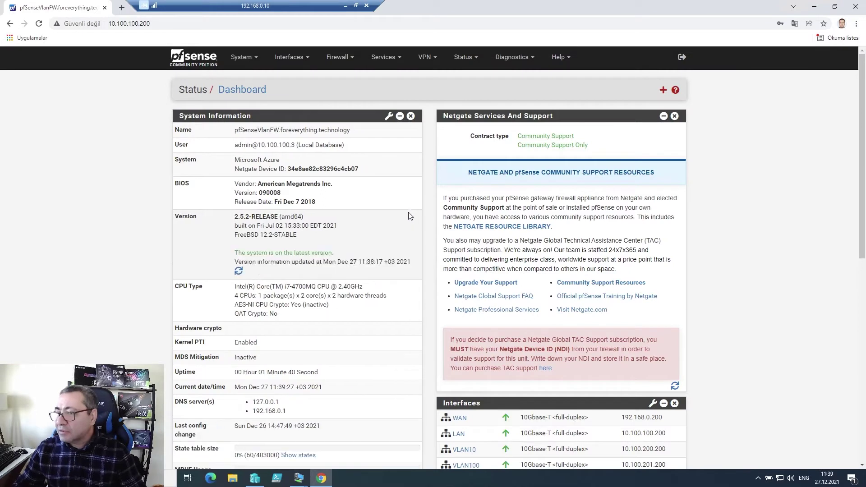
On Interfaces > Assignments, add port hn2 as the new OPT3 interface and save.
left_click(285, 58)
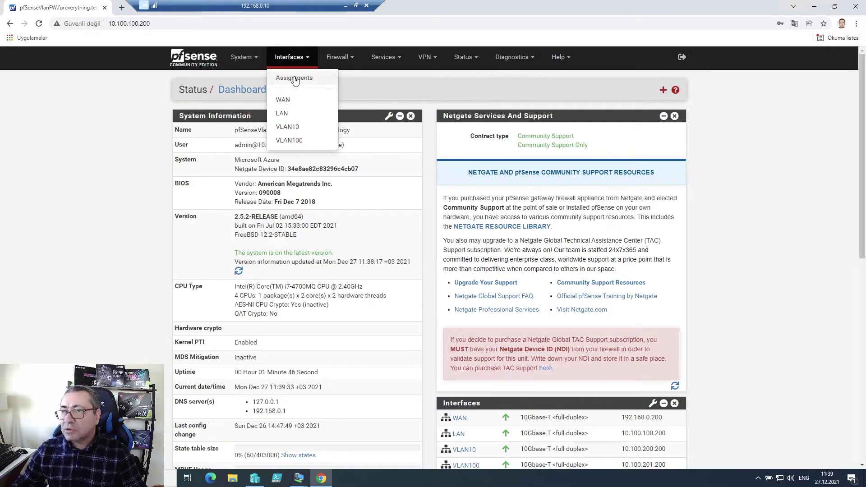
left_click(294, 78)
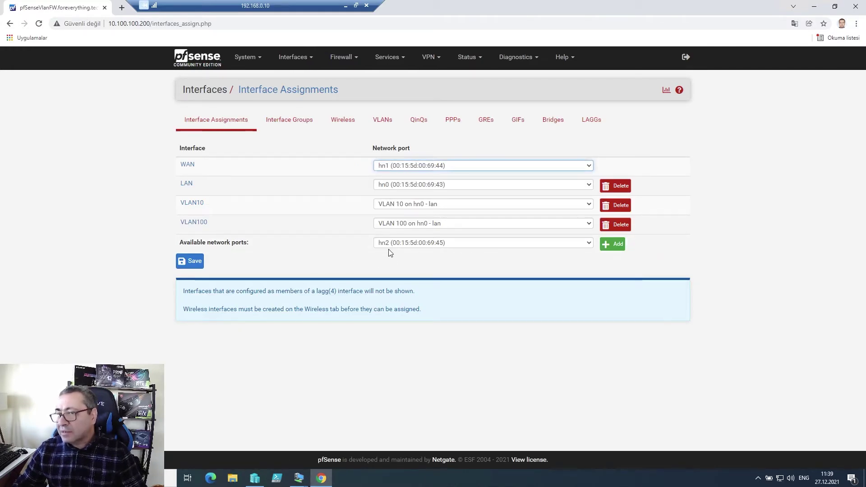
left_click(580, 243)
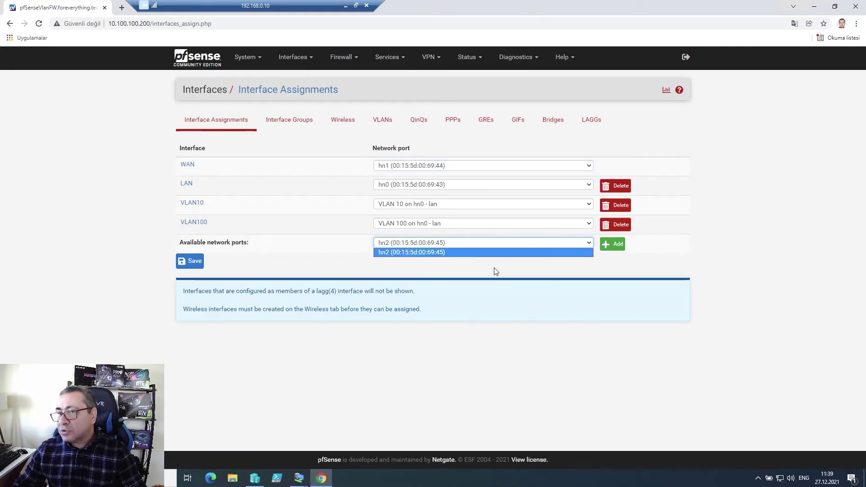
left_click(467, 267)
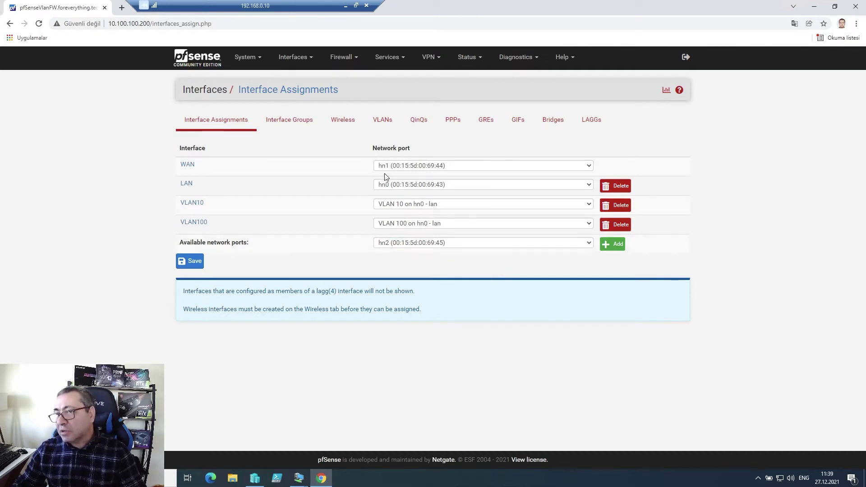
left_click(614, 247)
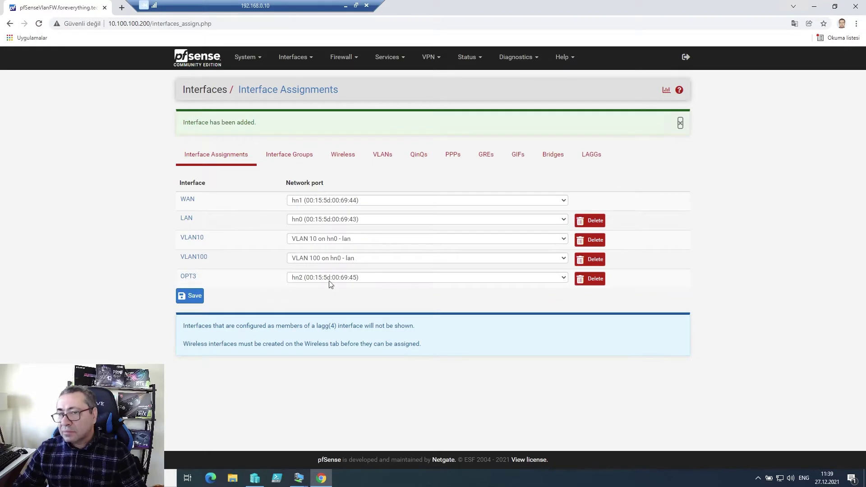
left_click(192, 296)
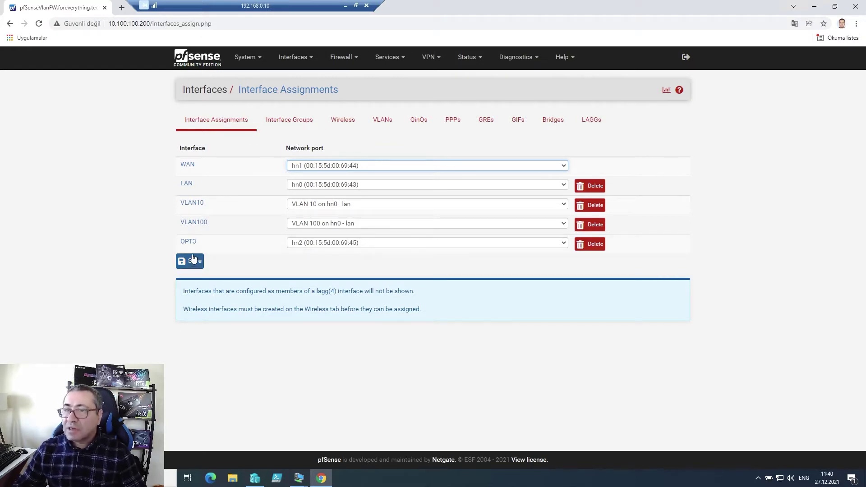
left_click(296, 61)
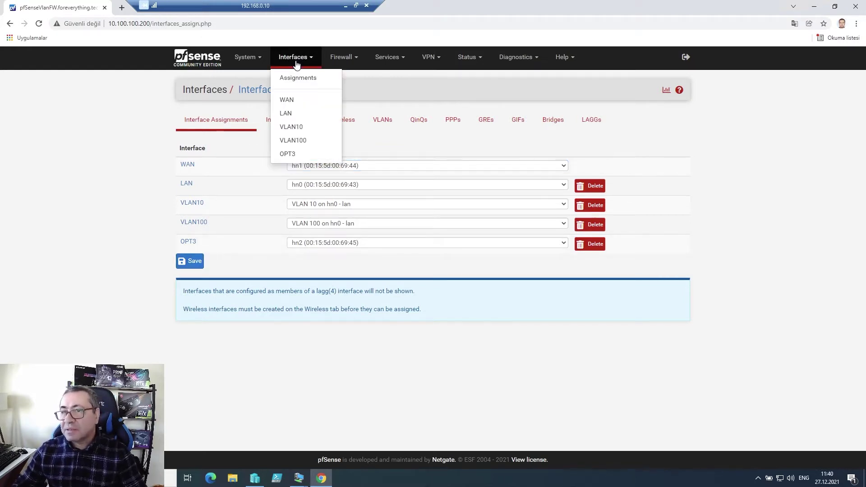
Name the OPT3 interface DMZ and set its IPv4 configuration type to Static.
left_click(295, 156)
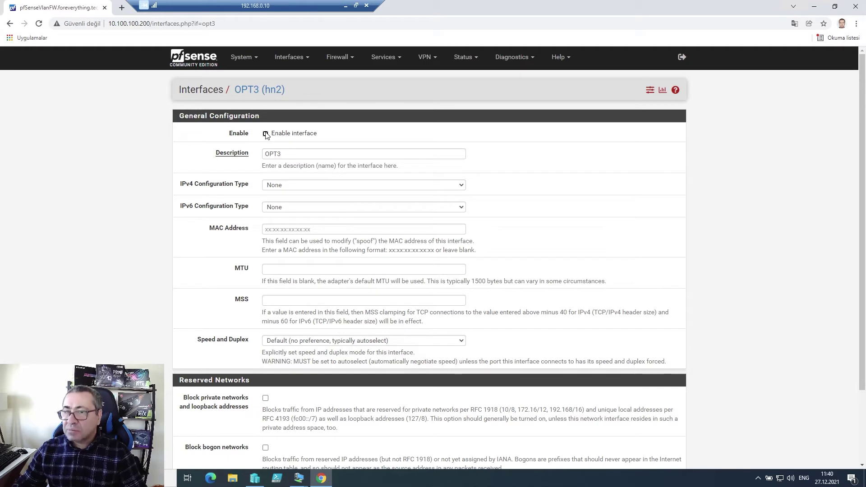
key("Tab")
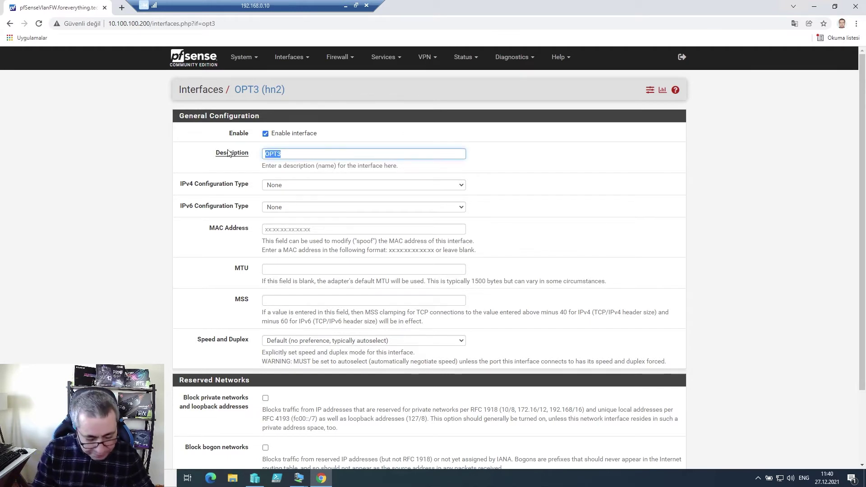
type("DMZ")
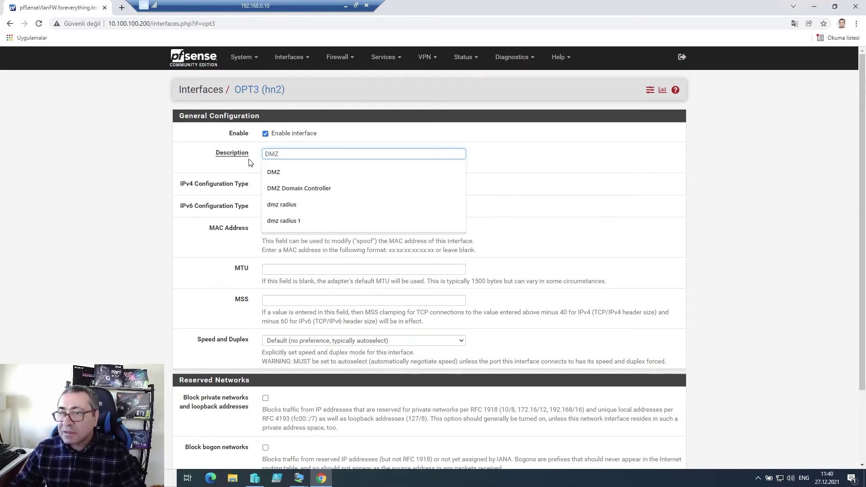
key("Down")
key("Return")
left_click(295, 185)
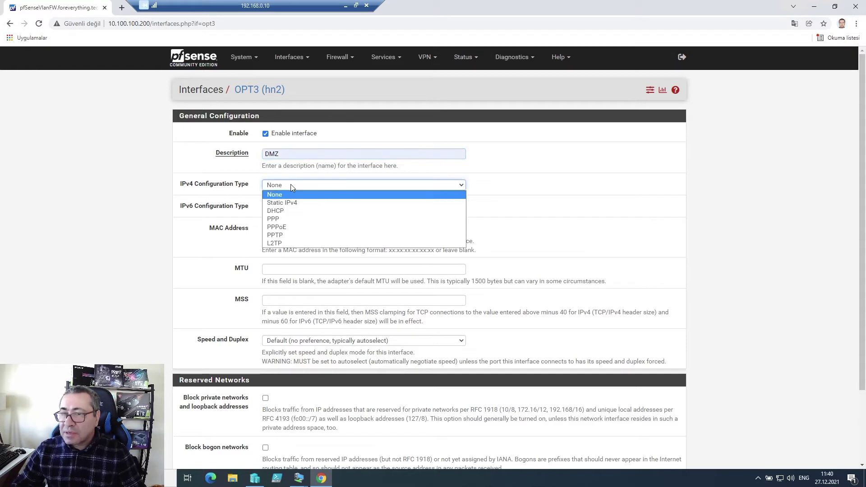
left_click(286, 202)
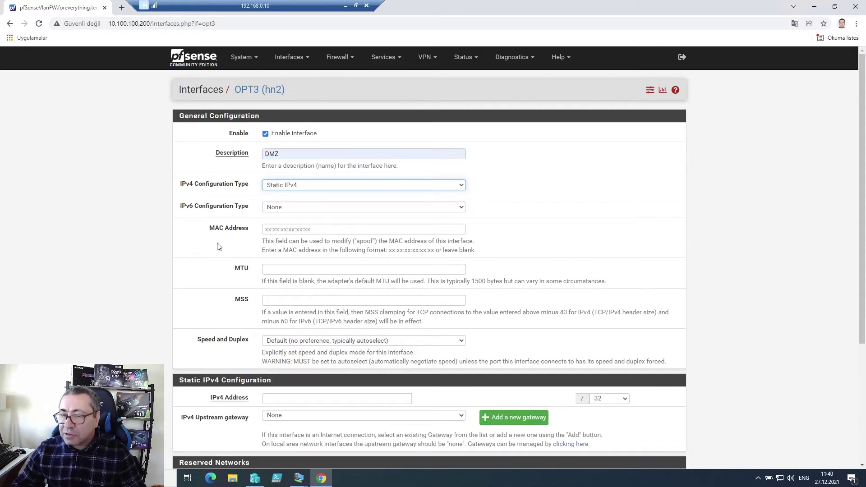
Give DMZ the address 172.16.100.200/24, checking the diagram, then save and apply.
scroll(217, 246, "down", 2)
left_click(298, 309)
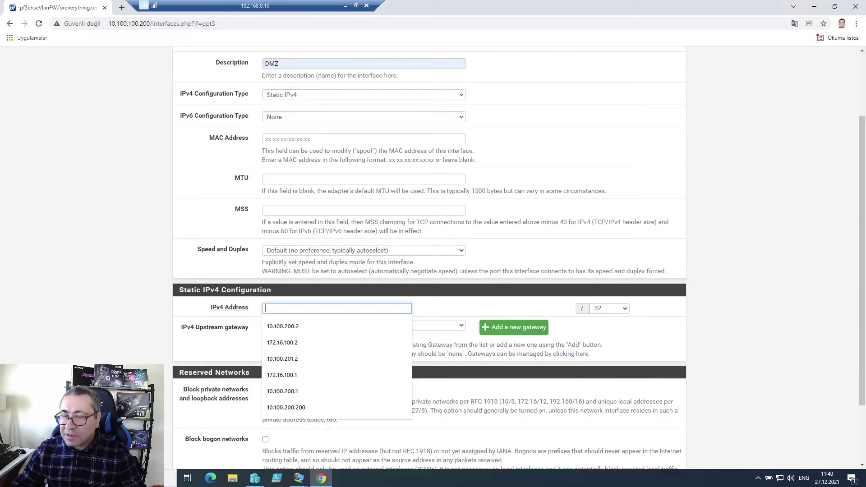
type("172.16.")
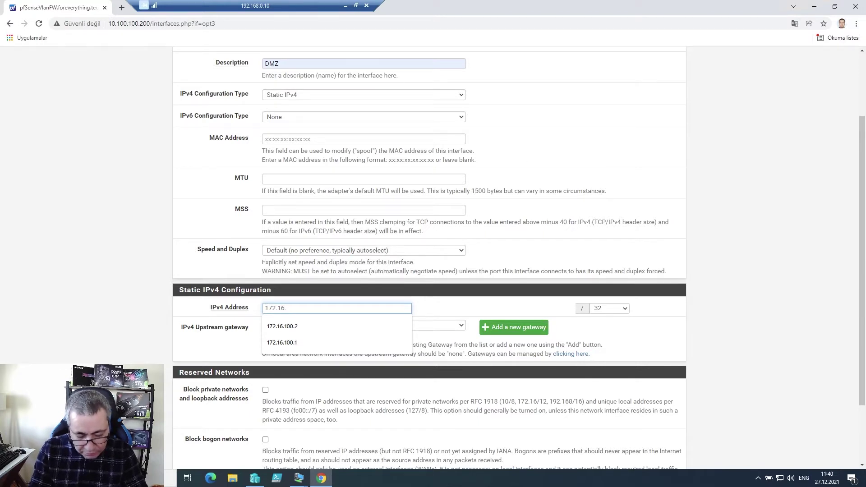
type("100.200")
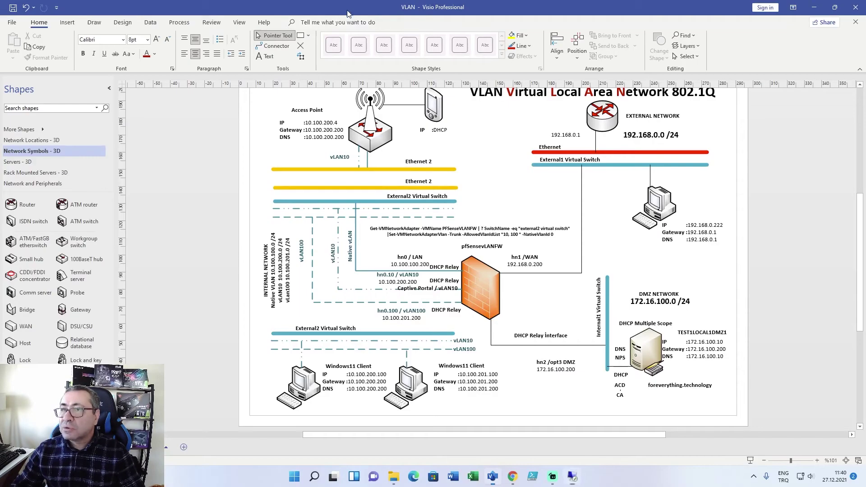
left_click(345, 6)
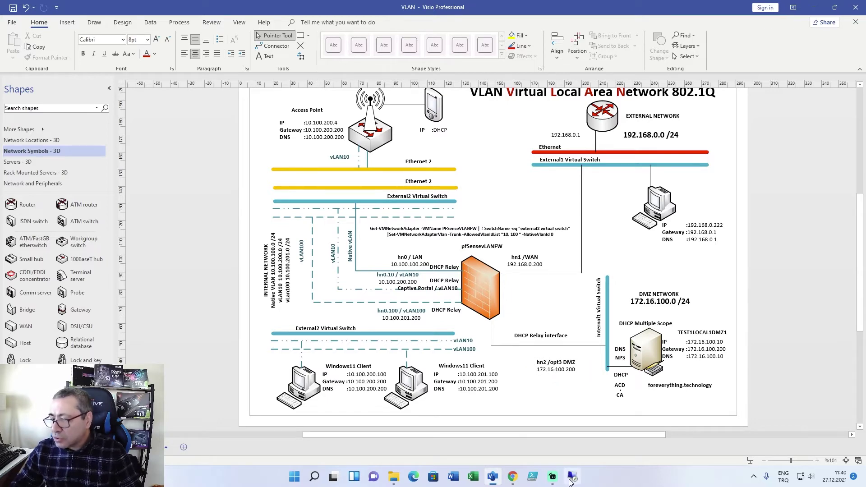
left_click(571, 476)
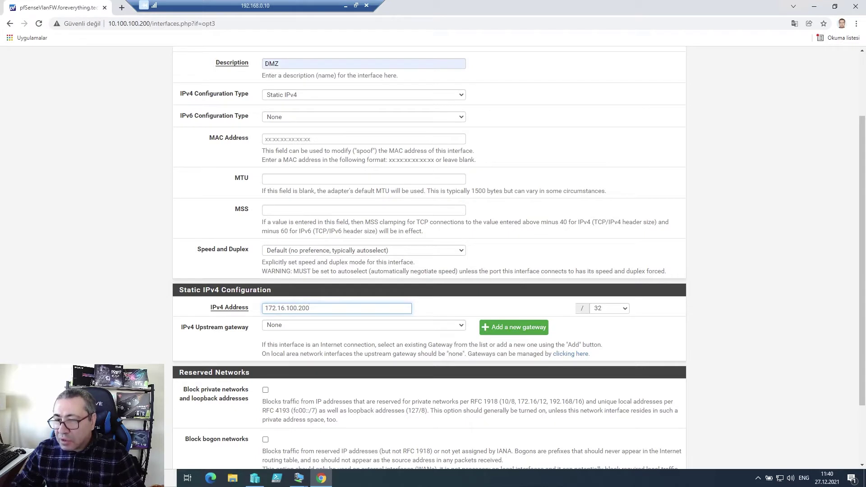
left_click(617, 311)
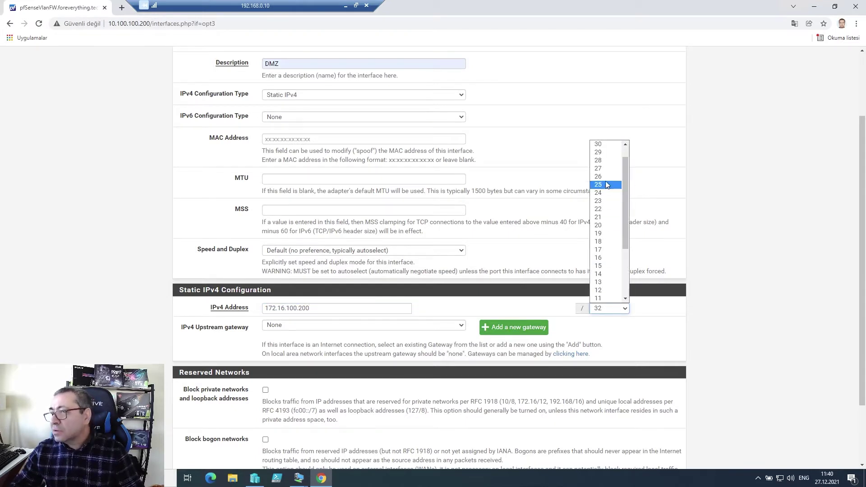
left_click(606, 194)
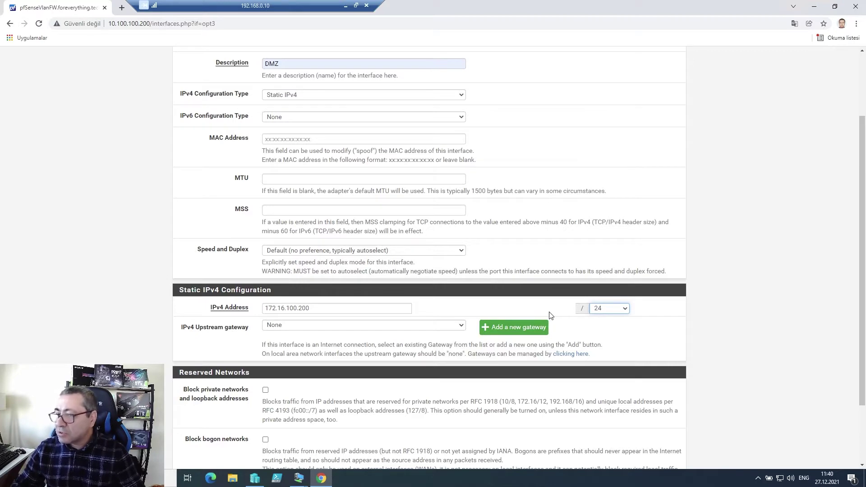
left_click(179, 352)
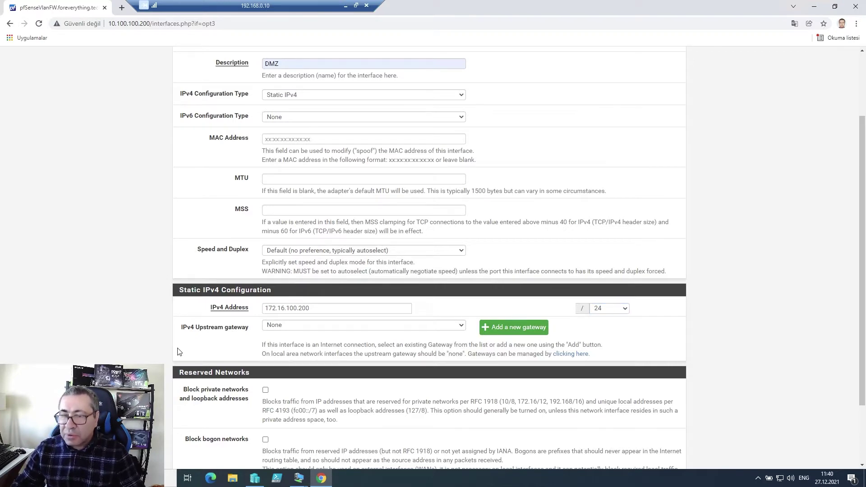
scroll(180, 351, "down", 2)
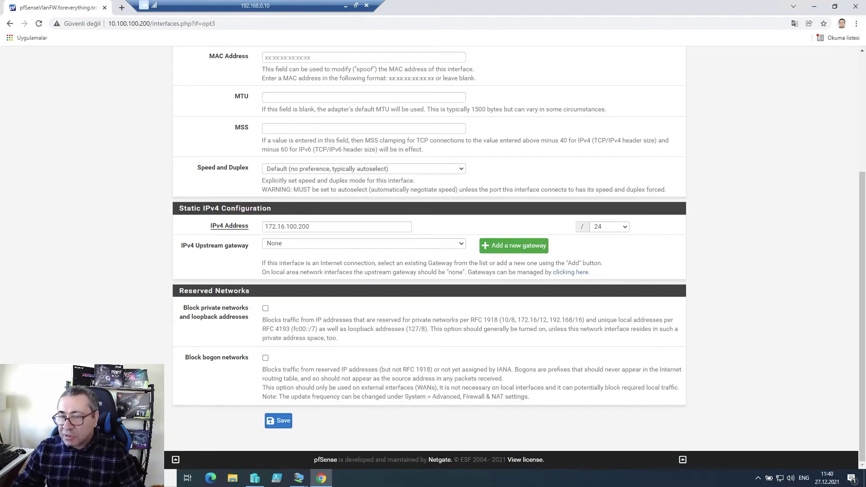
left_click(280, 421)
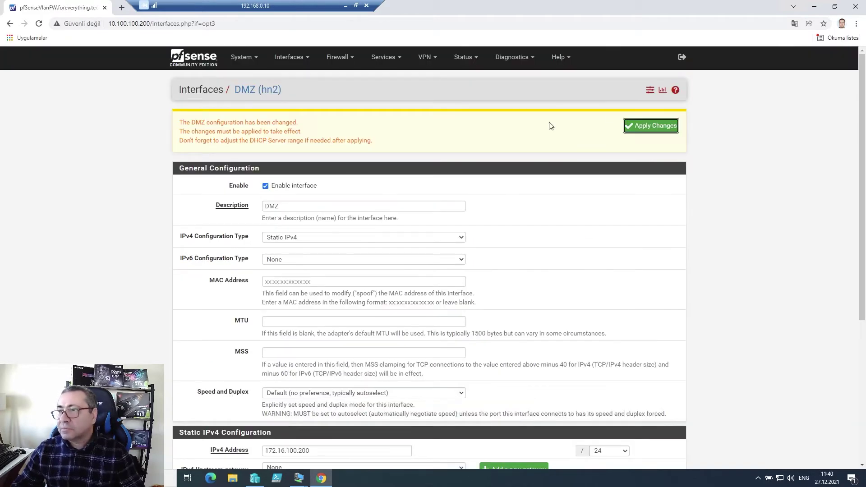
left_click(651, 128)
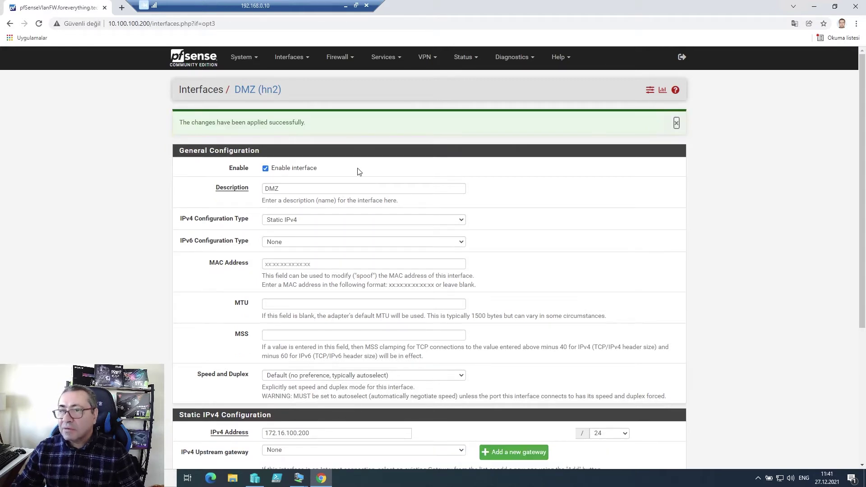
Review interface assignments, then add a new rule at the top of the DMZ firewall rules.
left_click(295, 59)
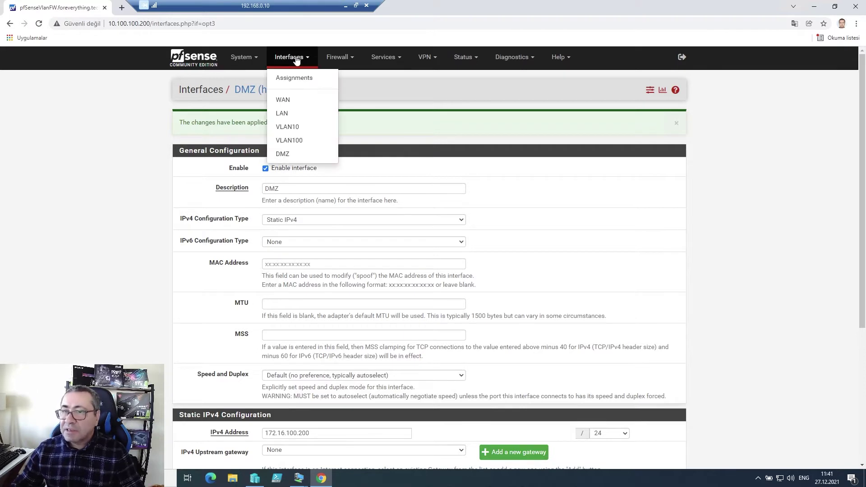
left_click(294, 79)
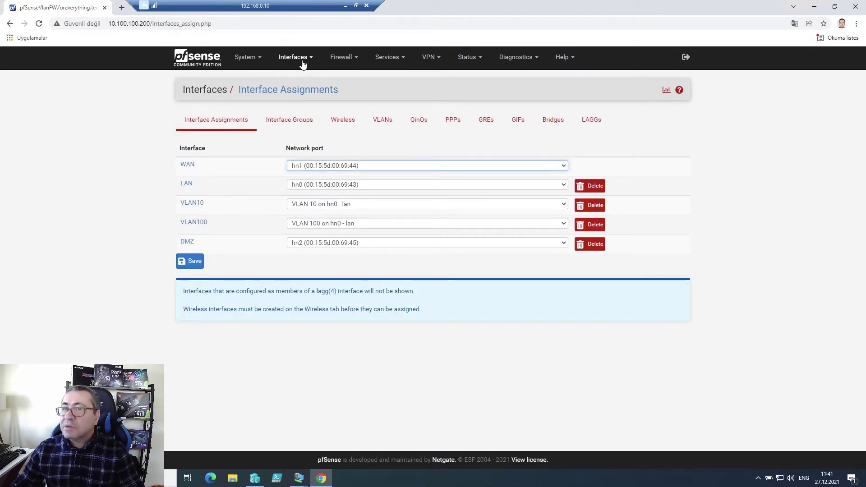
left_click(194, 61)
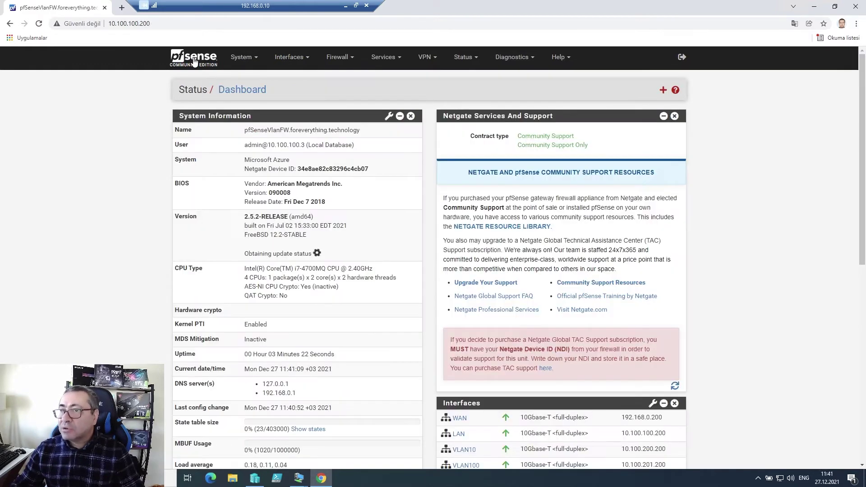
left_click(338, 60)
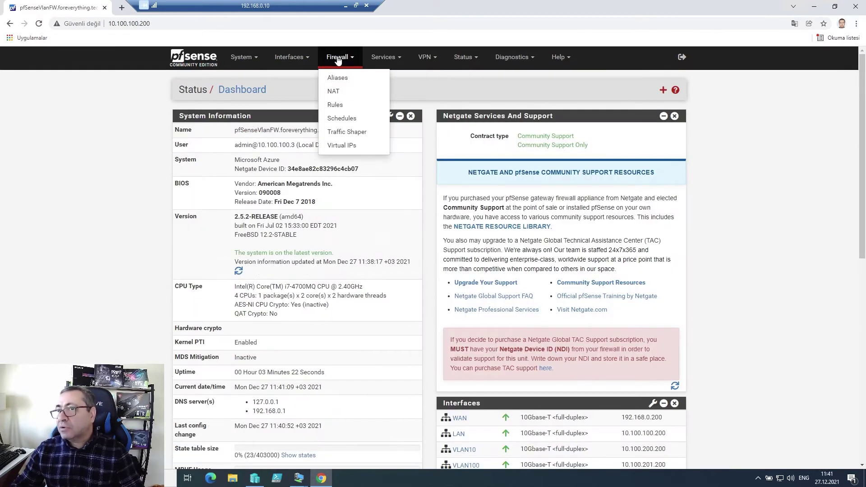
left_click(337, 105)
left_click(378, 121)
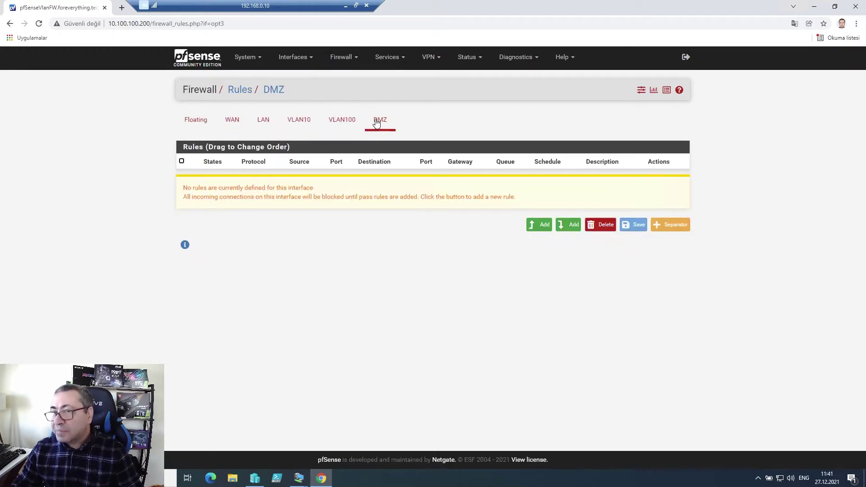
left_click(543, 226)
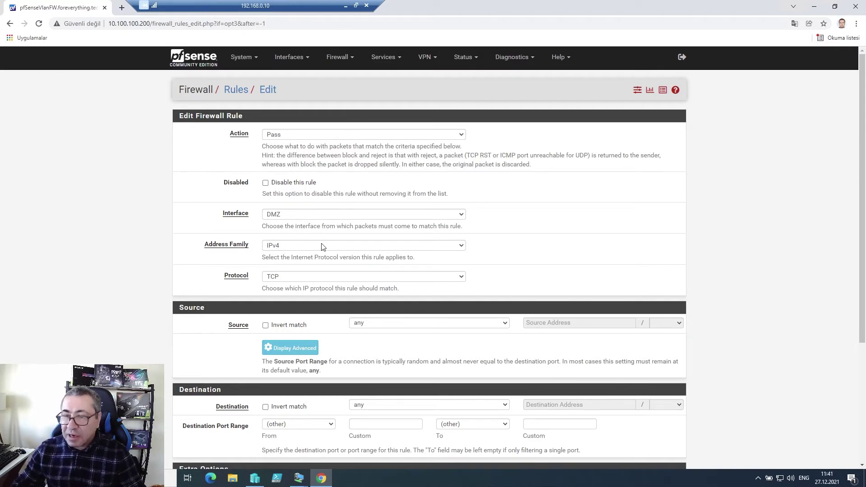
Make the rule match TCP/UDP from DMZ net to any destination port, with logging on.
left_click(295, 279)
left_click(290, 311)
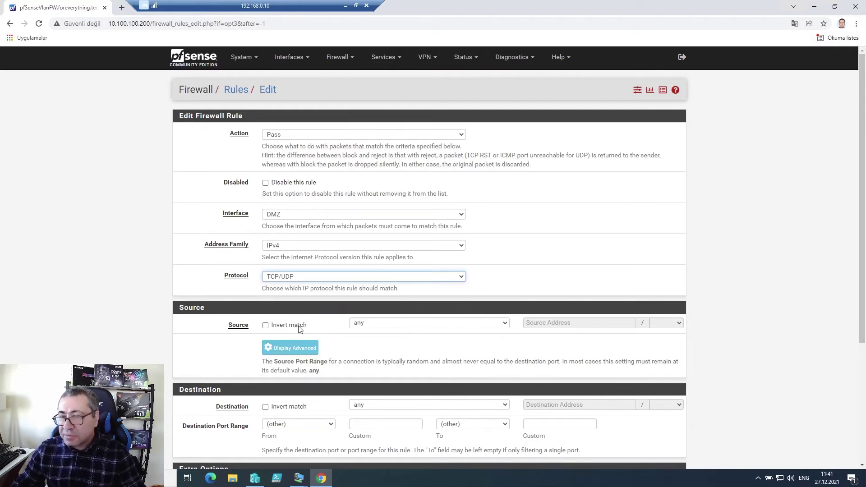
left_click(388, 324)
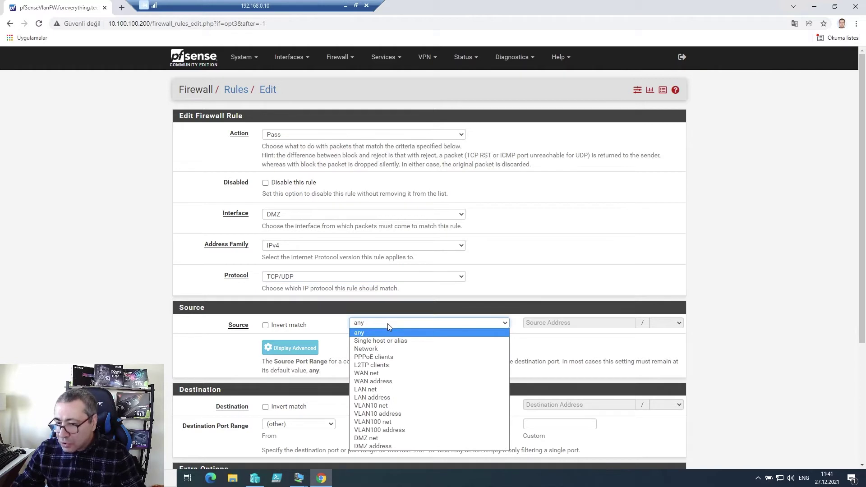
left_click(378, 439)
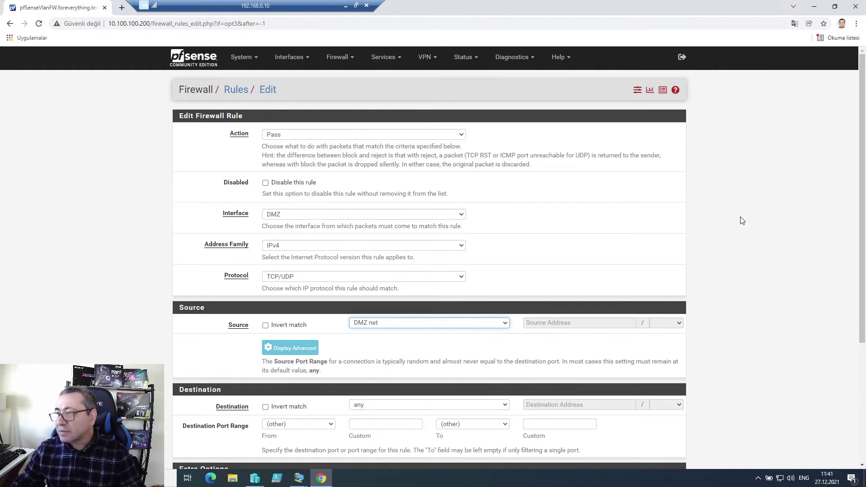
left_click_drag(861, 223, 861, 301)
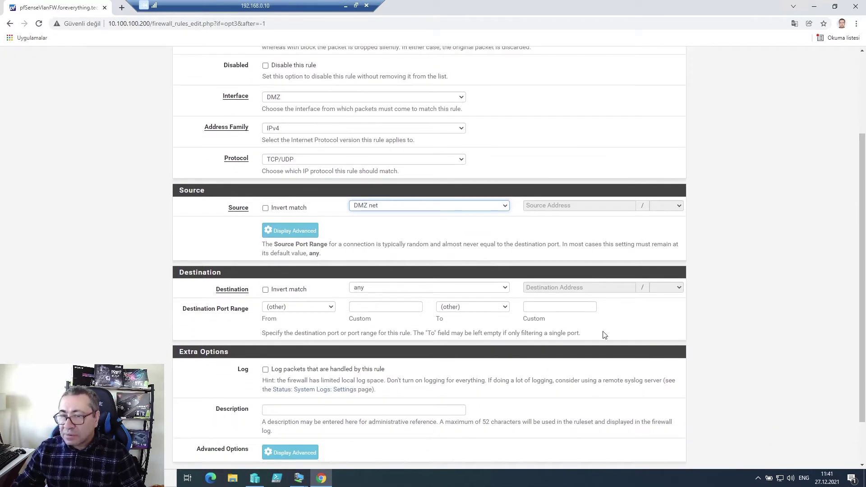
left_click(306, 309)
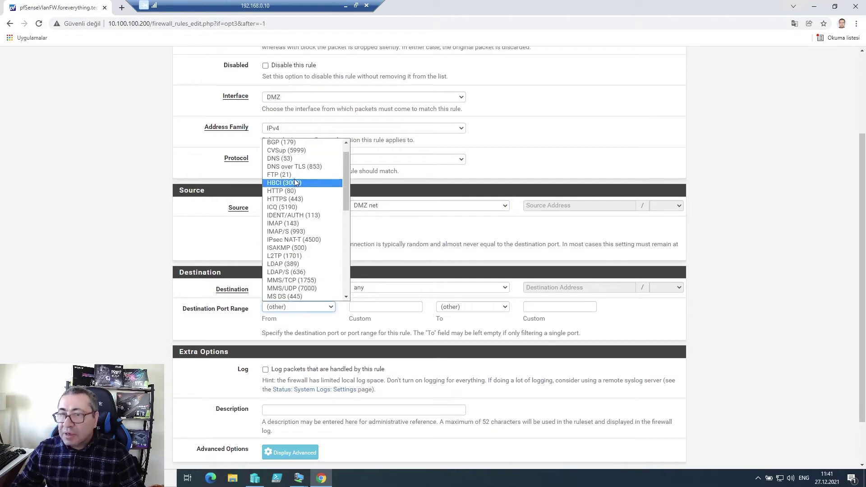
scroll(306, 203, "up", 2)
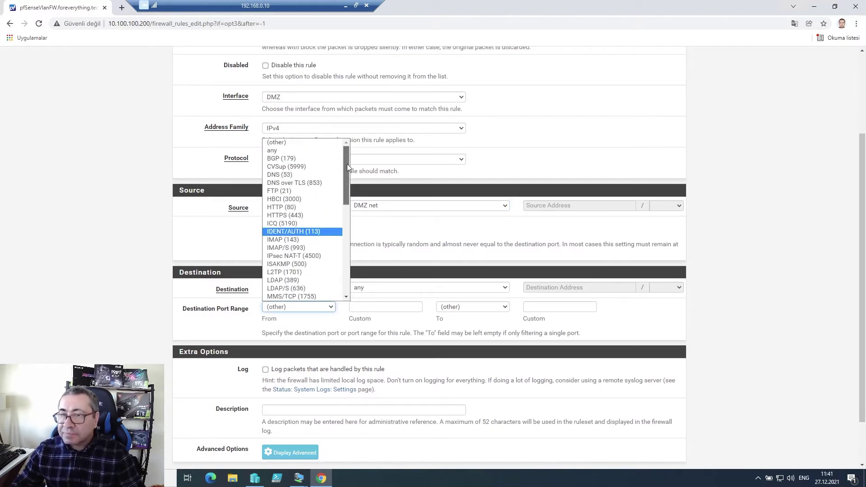
left_click(278, 150)
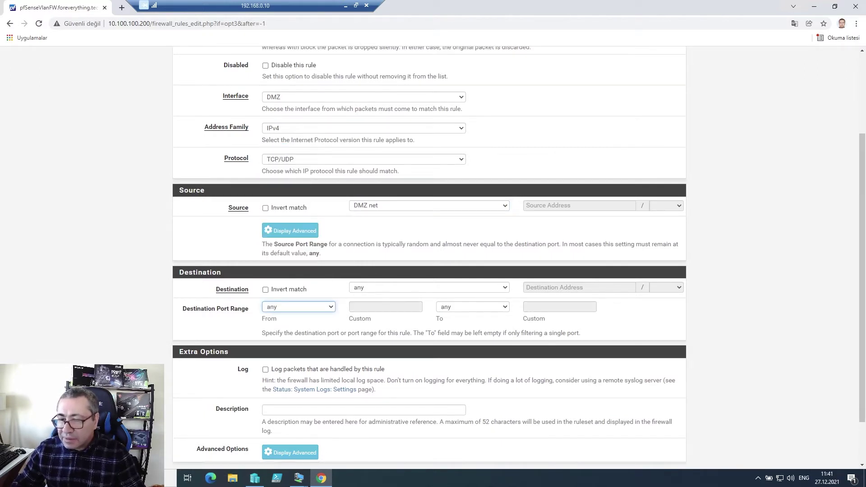
left_click(265, 369)
Describe the rule as 'Default allow DMZ to any rule' and save it.
left_click(279, 410)
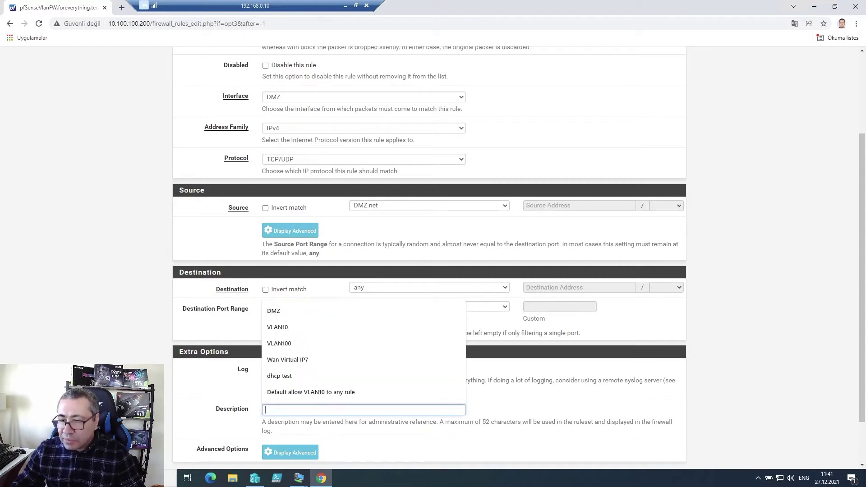
left_click(300, 392)
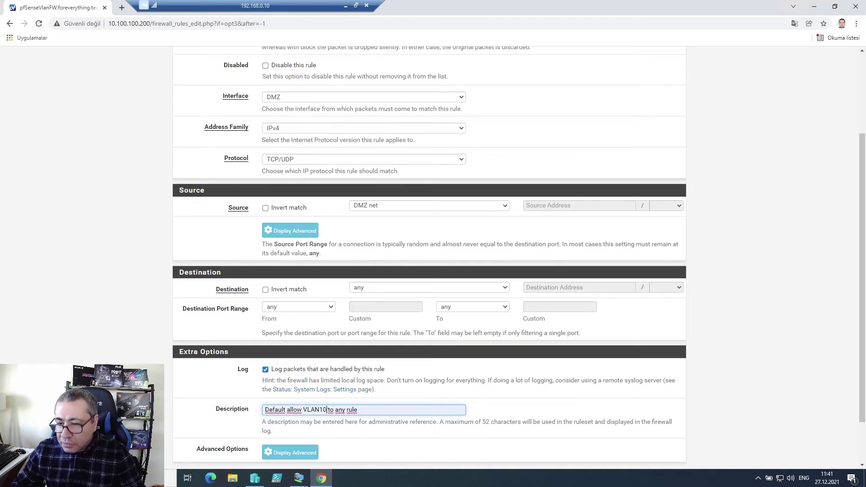
left_click(327, 409)
key("BackSpace")
key("BackSpace")
key("BackSpace")
key("BackSpace")
key("BackSpace")
key("BackSpace")
type("d")
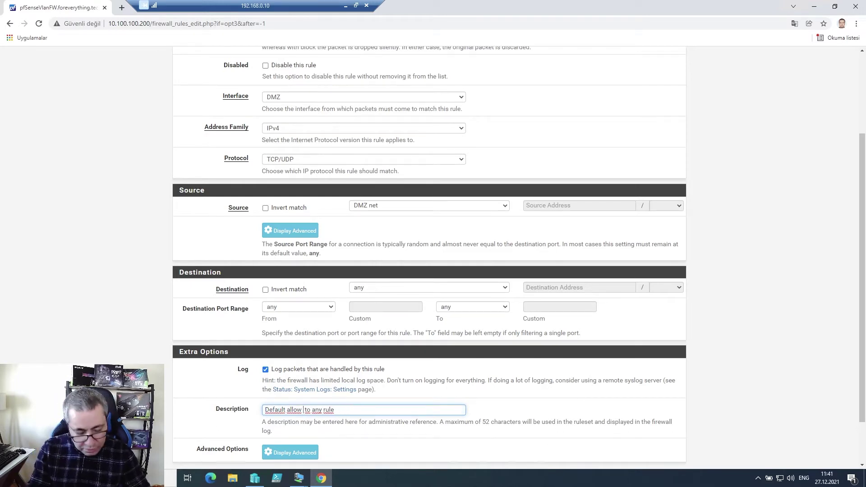
type("mz")
key("BackSpace")
key("BackSpace")
key("BackSpace")
type("DMZ")
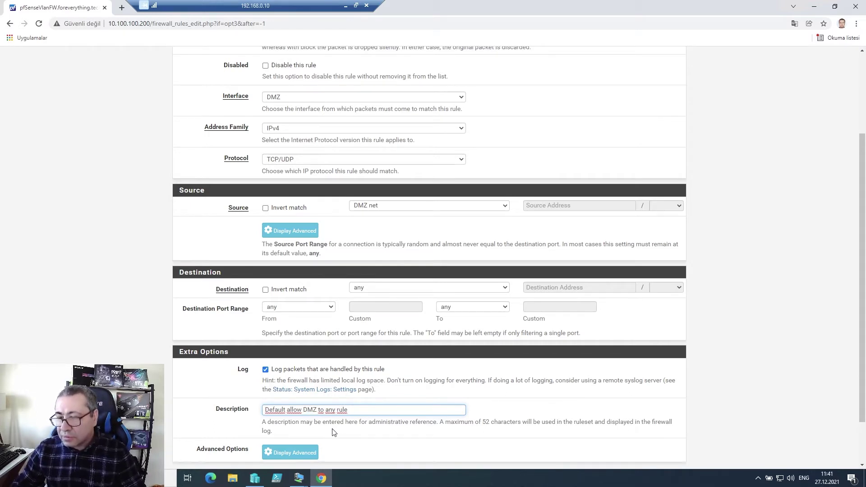
left_click(529, 394)
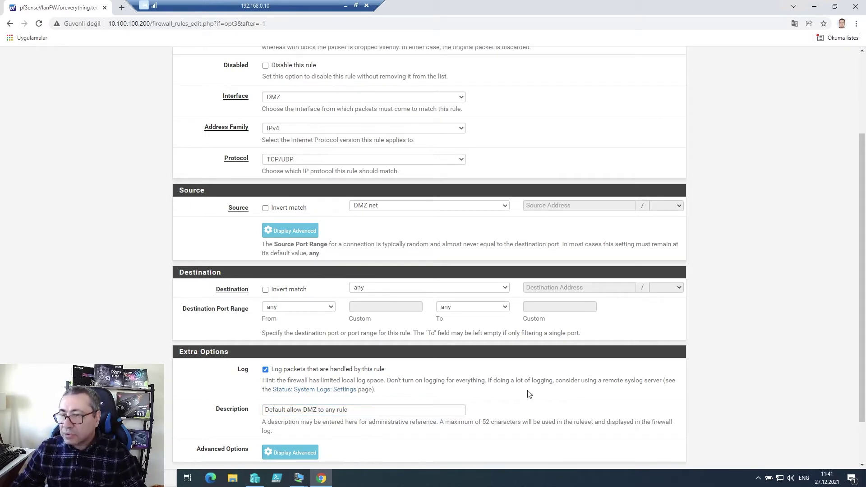
scroll(528, 393, "down", 2)
left_click(280, 421)
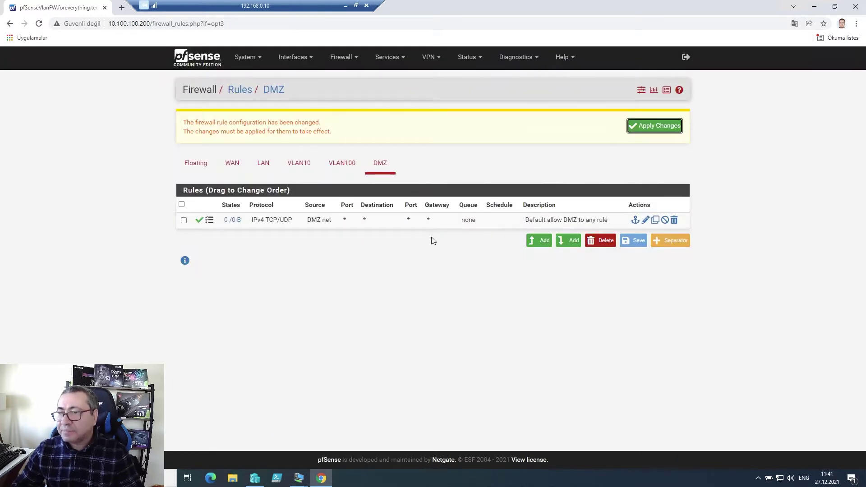
Apply the DMZ rule changes and confirm the rule shows 2/2 KiB of states.
left_click(657, 130)
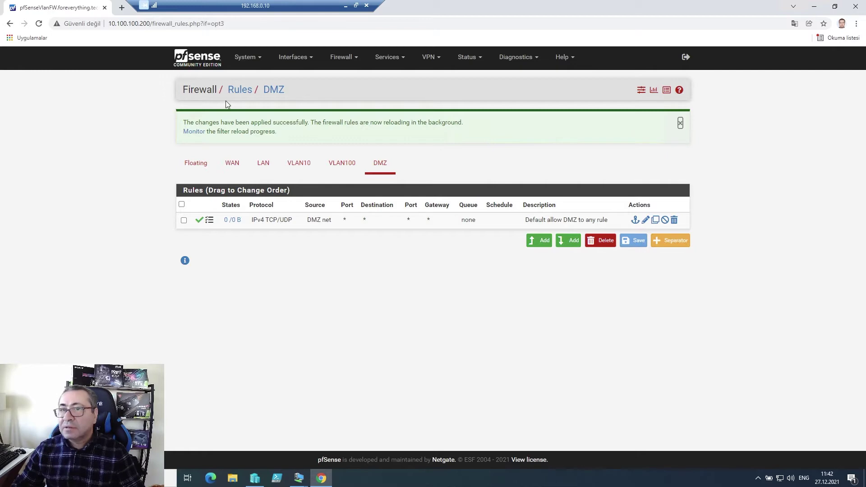
left_click(201, 66)
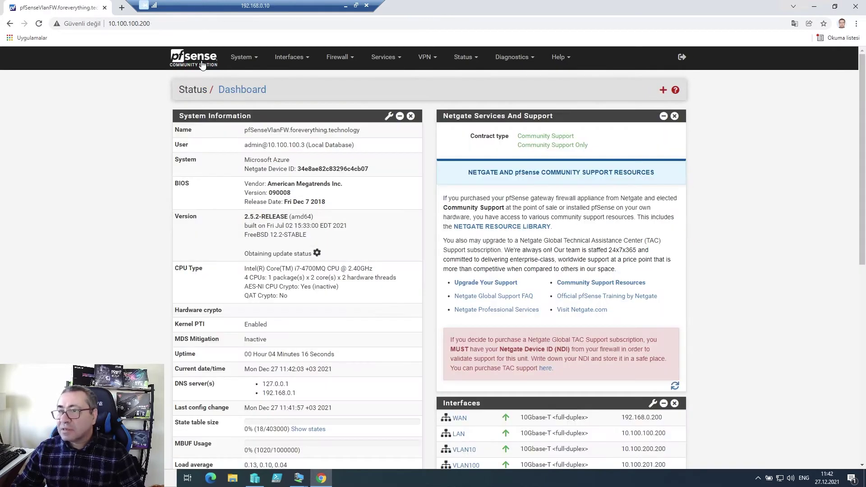
left_click(338, 58)
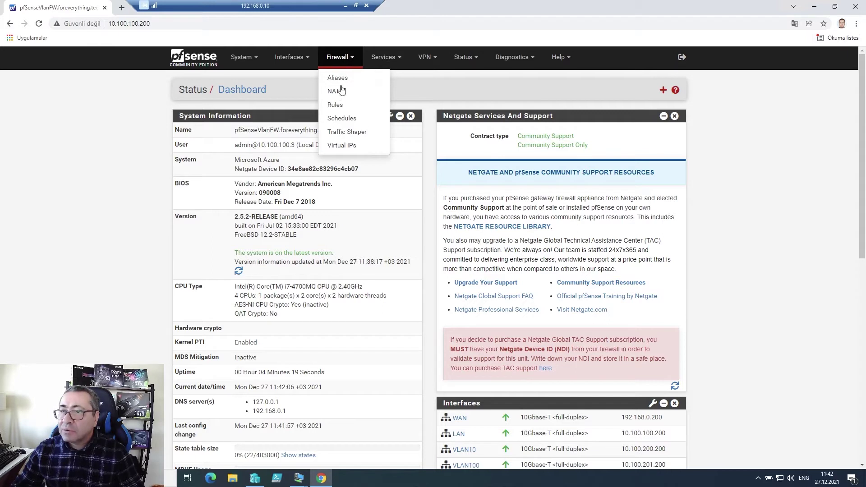
left_click(334, 105)
left_click(381, 121)
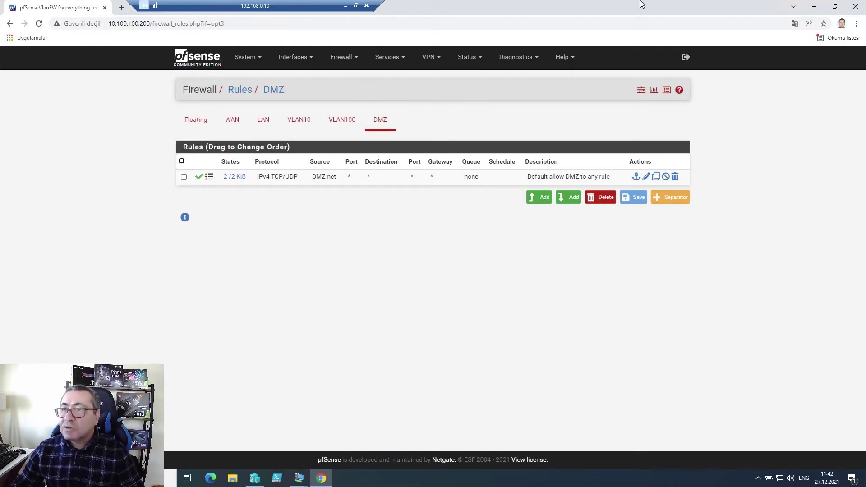
left_click(814, 6)
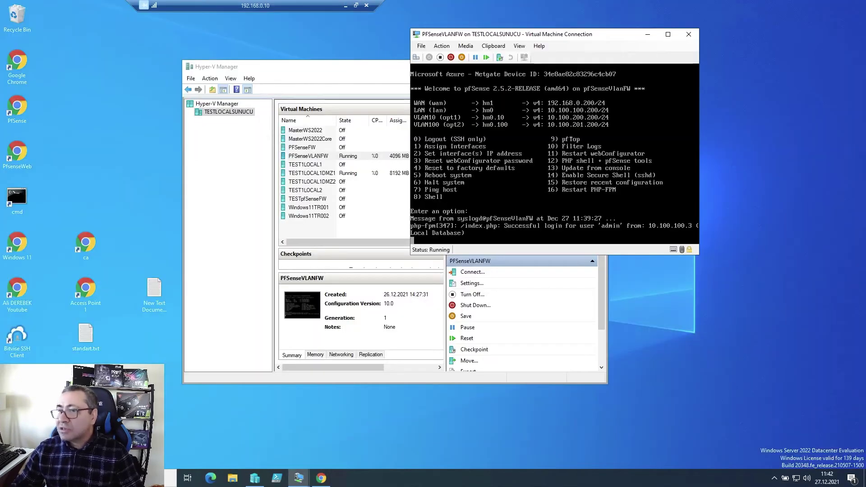
Connect to the TEST1LOCAL1DMZ1 console and open its Network & Internet settings.
left_click(321, 175)
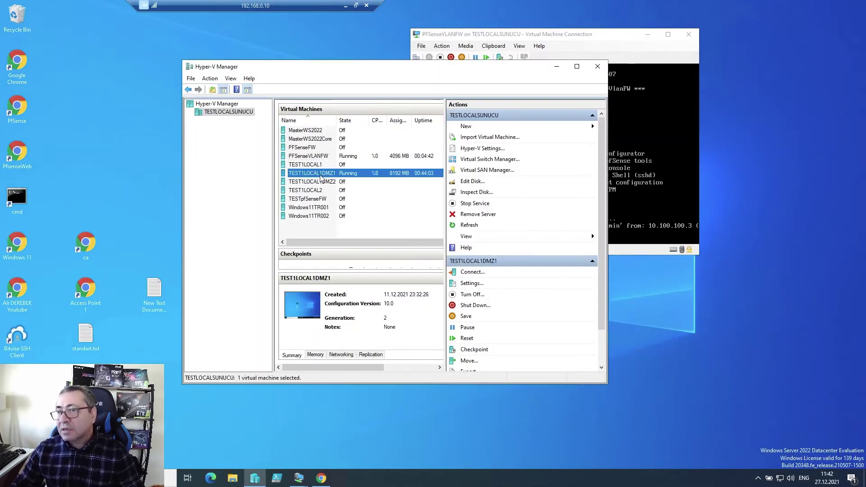
right_click(322, 176)
left_click(348, 181)
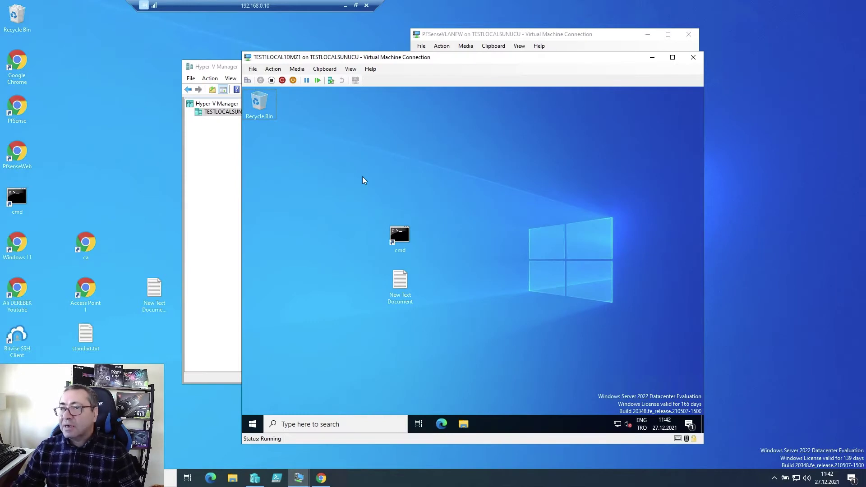
right_click(618, 425)
left_click(631, 412)
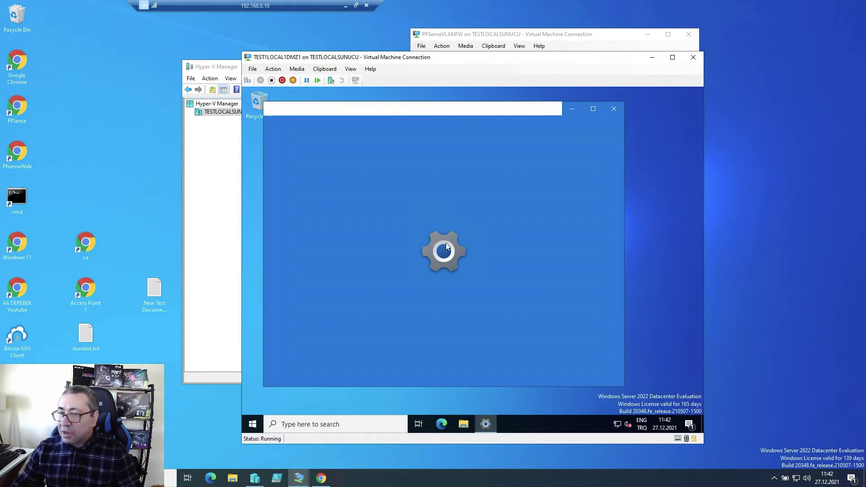
Compare the Ethernet IPv4 settings (172.16.100.10, gateway 172.16.100.200) with the VLAN diagram.
left_click(300, 224)
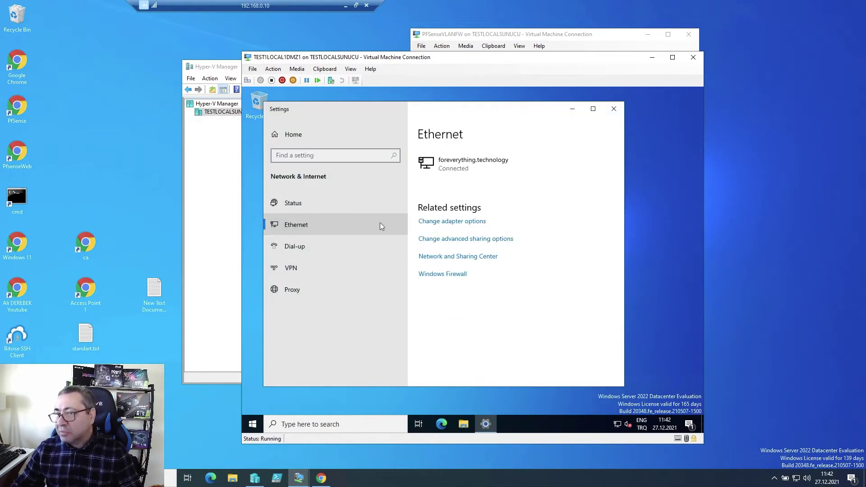
left_click(461, 222)
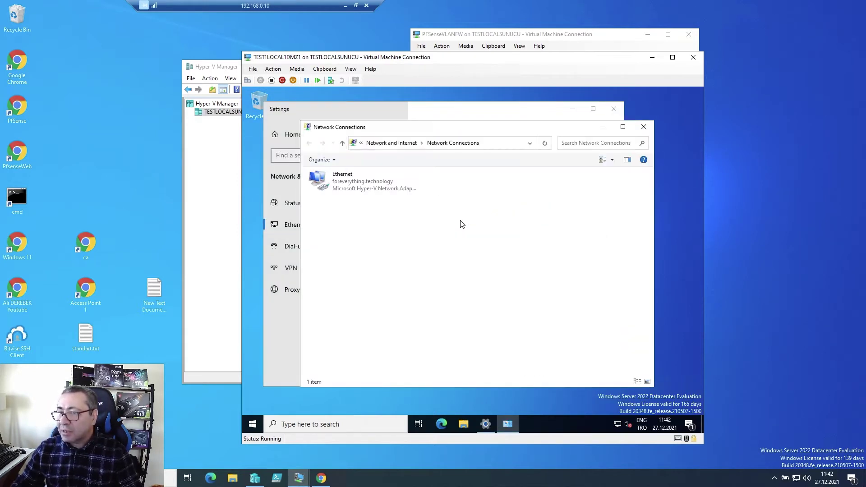
right_click(362, 187)
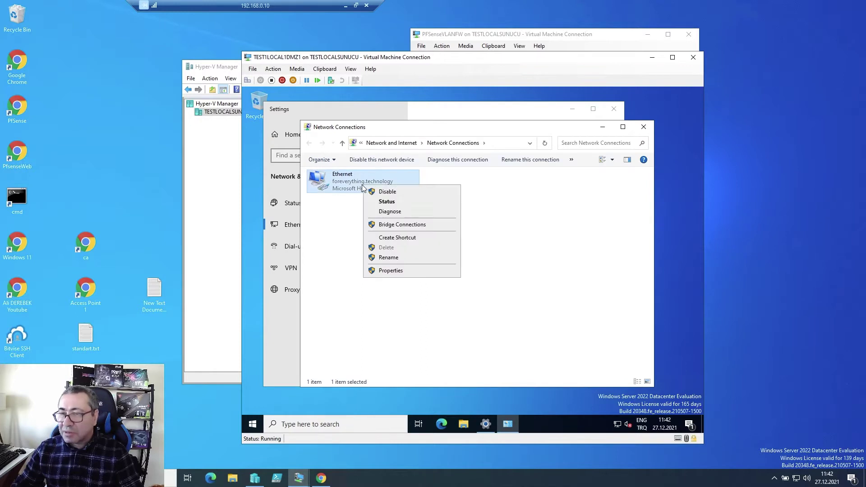
left_click(396, 270)
left_click(404, 263)
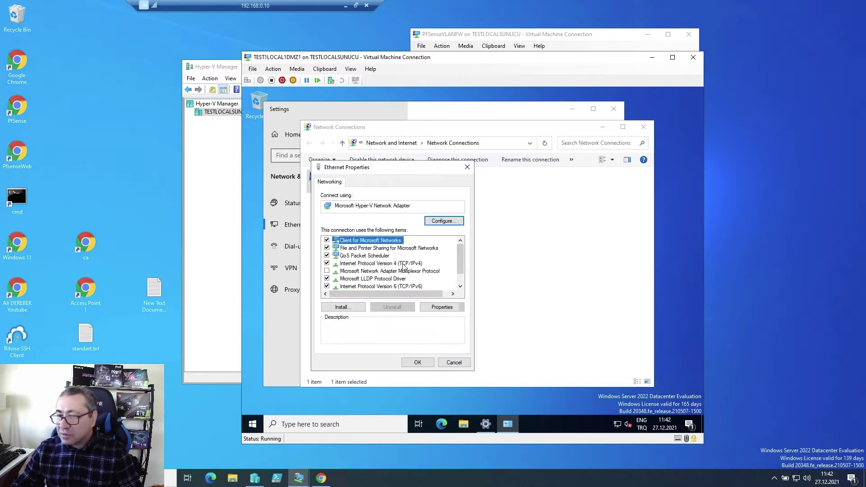
left_click(441, 307)
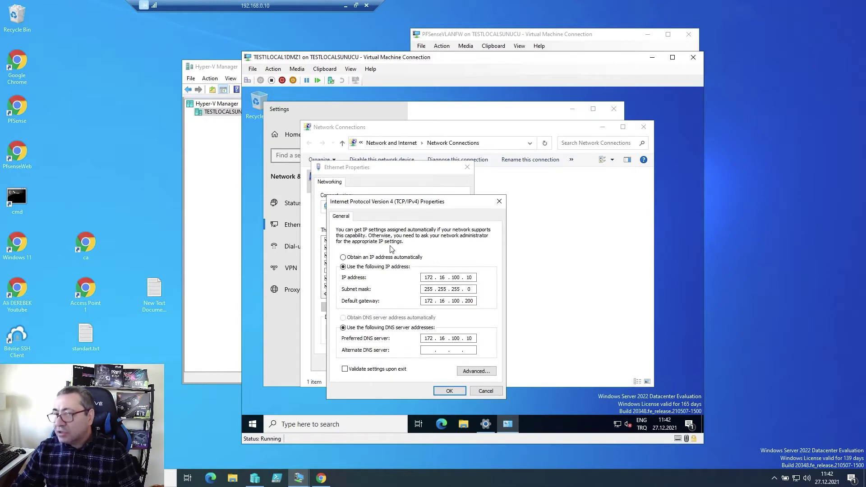
left_click(345, 5)
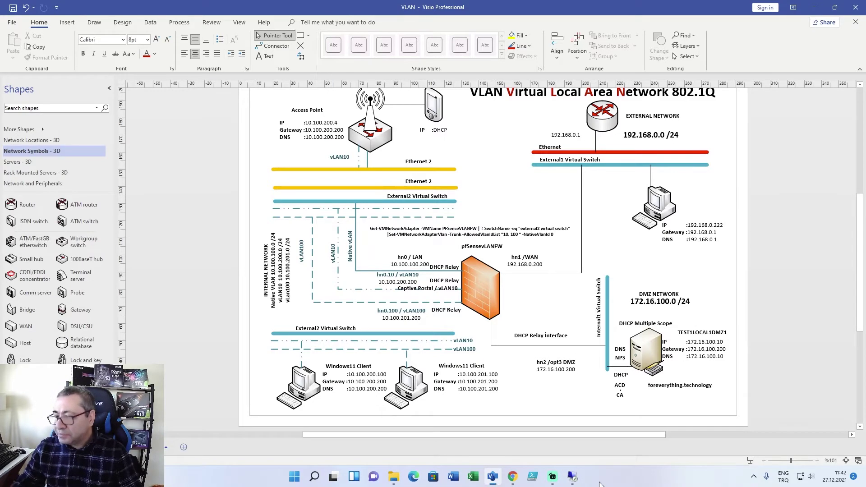
Close the DMZ server's IPv4 Properties, Ethernet Properties, Network Connections and Settings windows.
left_click(572, 476)
left_click(448, 391)
left_click(454, 363)
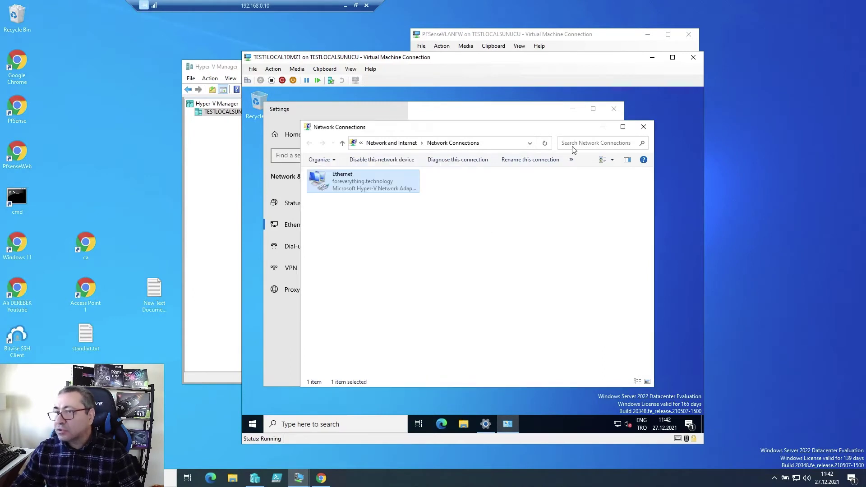
left_click(643, 127)
left_click(613, 108)
Load google.com in Edge on the DMZ server to confirm internet access.
left_click(441, 423)
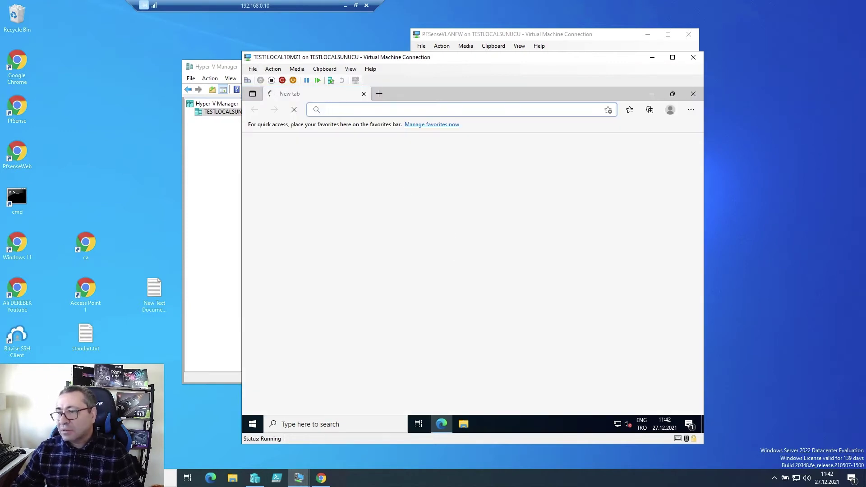
type("GOO")
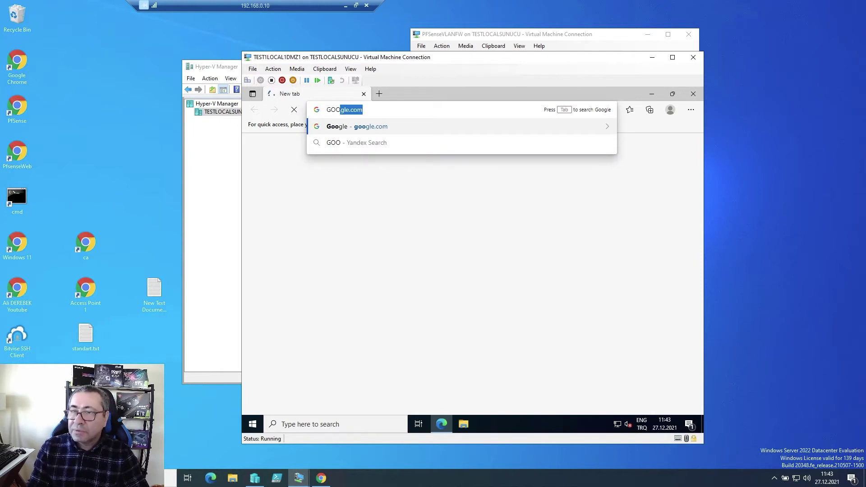
key("Return")
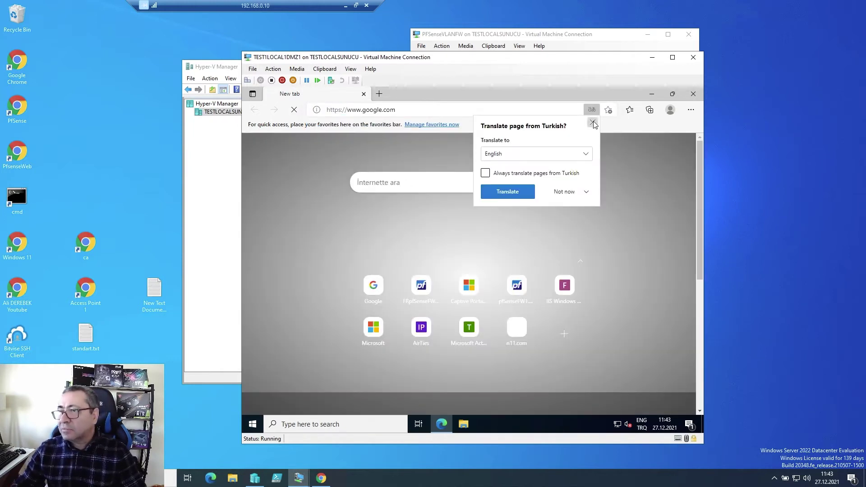
left_click(593, 123)
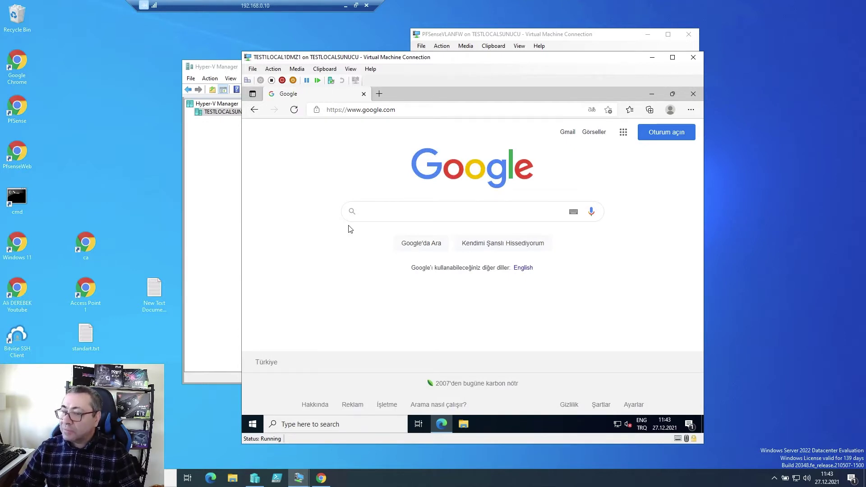
key("alt+Tab")
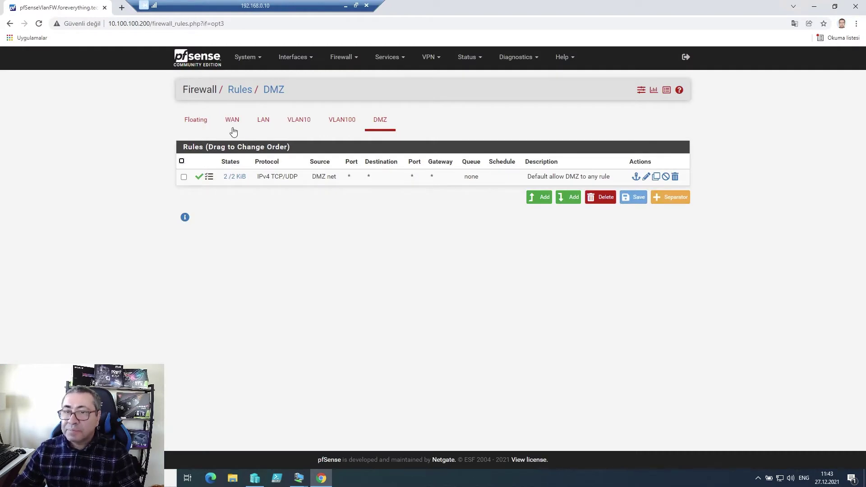
Check the DMZ rule's states for live traffic from 172.16.100.10, then return to the dashboard.
left_click(39, 23)
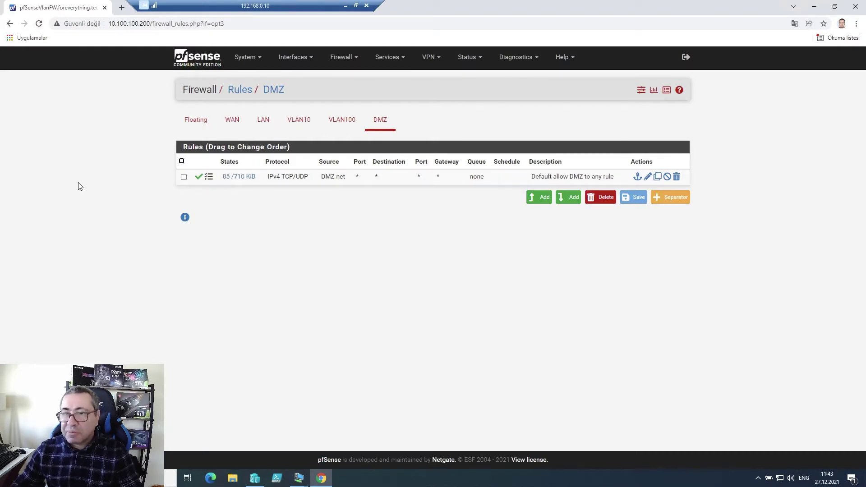
mouse_move(229, 183)
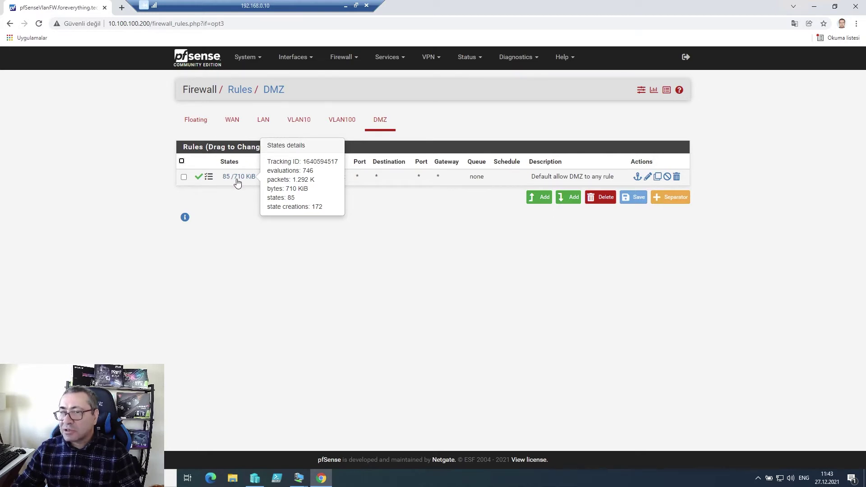
left_click(232, 182)
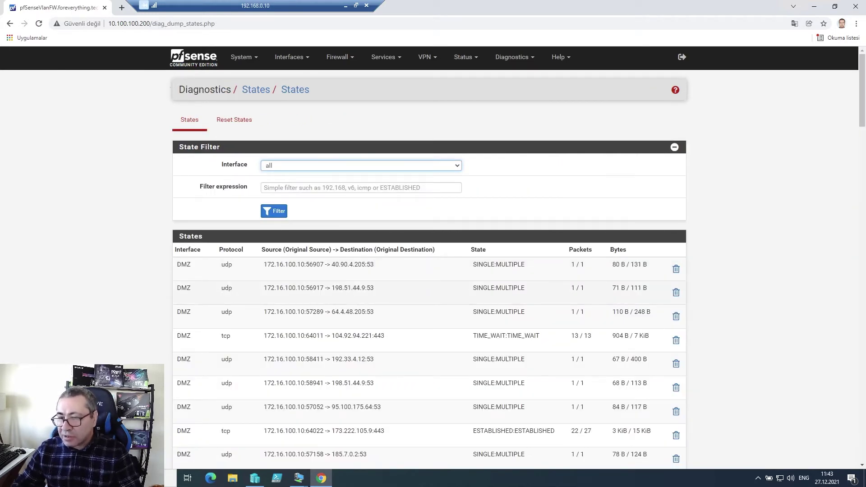
left_click_drag(268, 287, 304, 288)
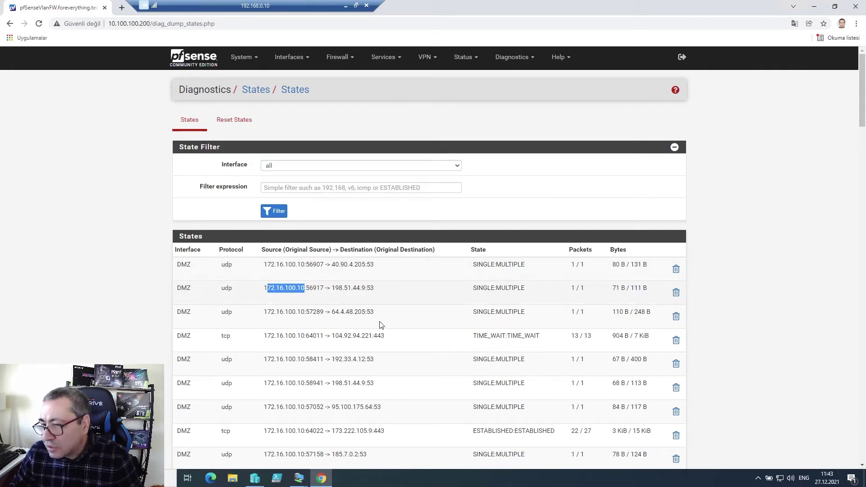
scroll(392, 387, "down", 8)
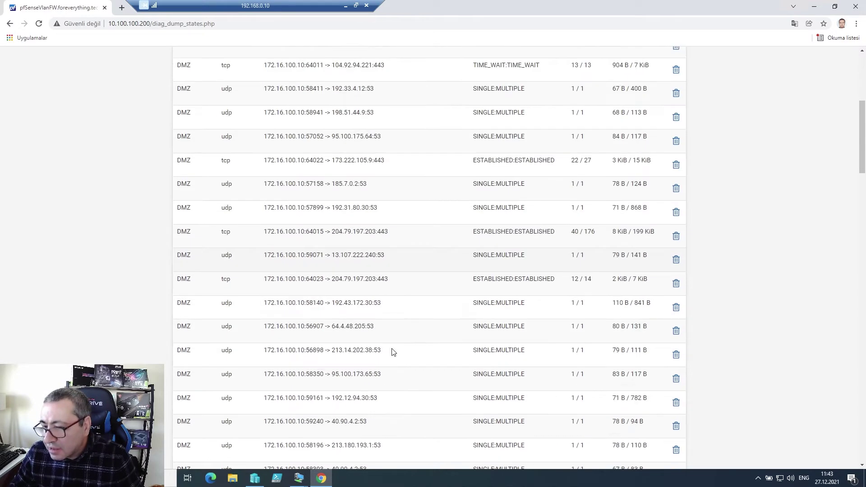
scroll(392, 351, "up", 4)
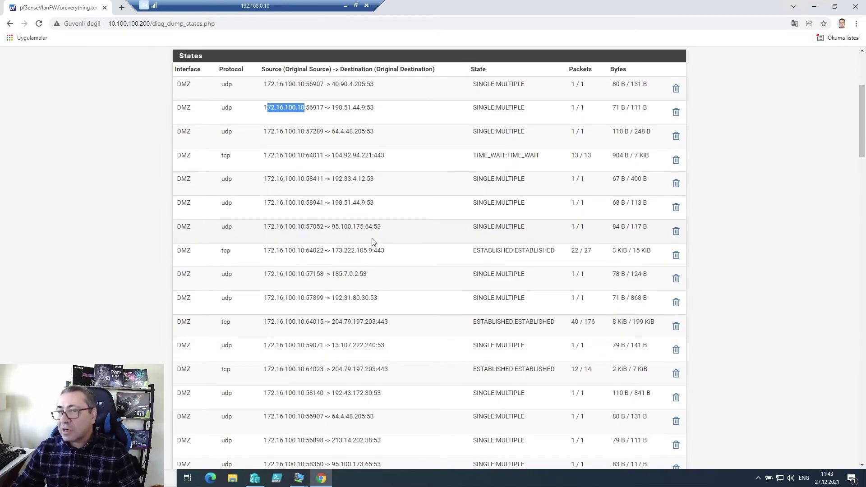
scroll(318, 239, "up", 2)
left_click(10, 24)
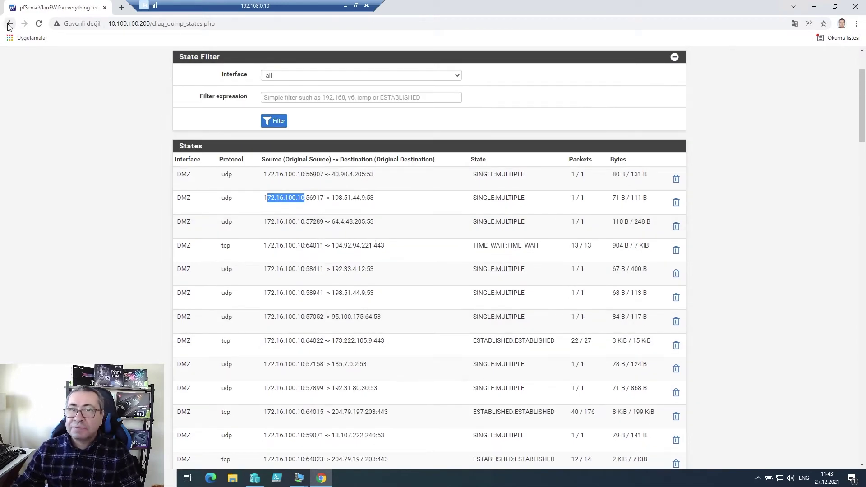
left_click(215, 58)
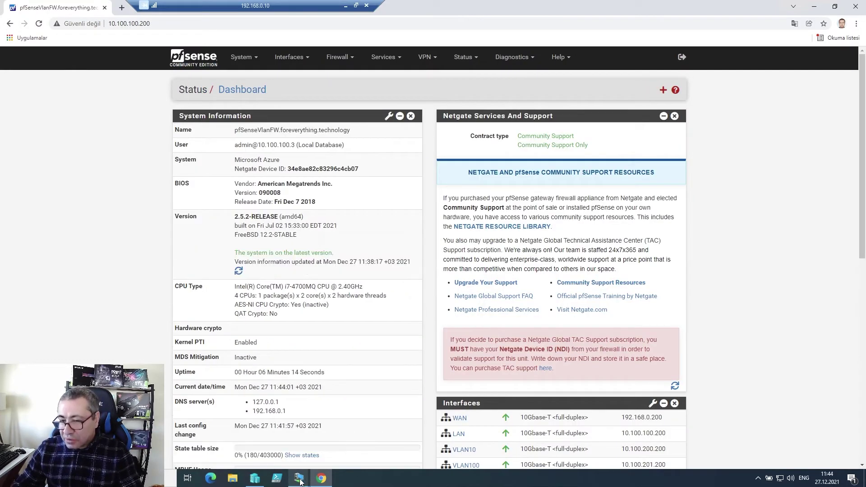
Redraw the pfSense console menu to show DMZ (opt3) at 172.16.100.200/24, then switch to Visio.
mouse_move(300, 480)
left_click(289, 447)
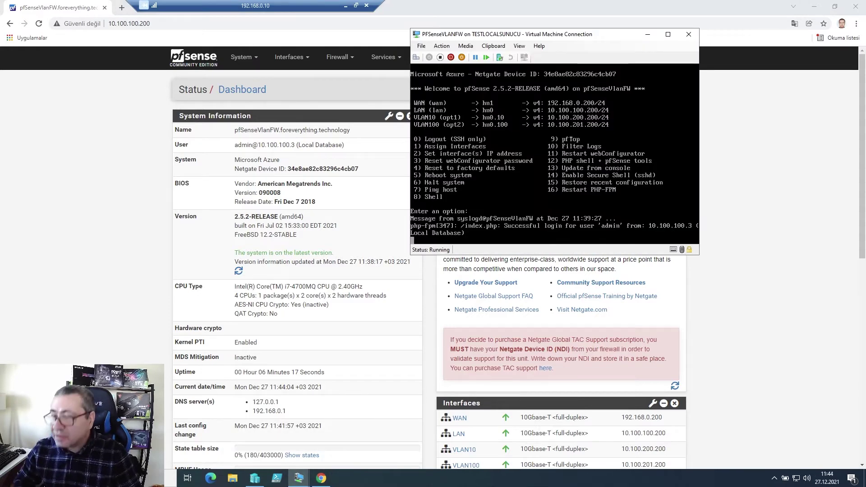
key("Return")
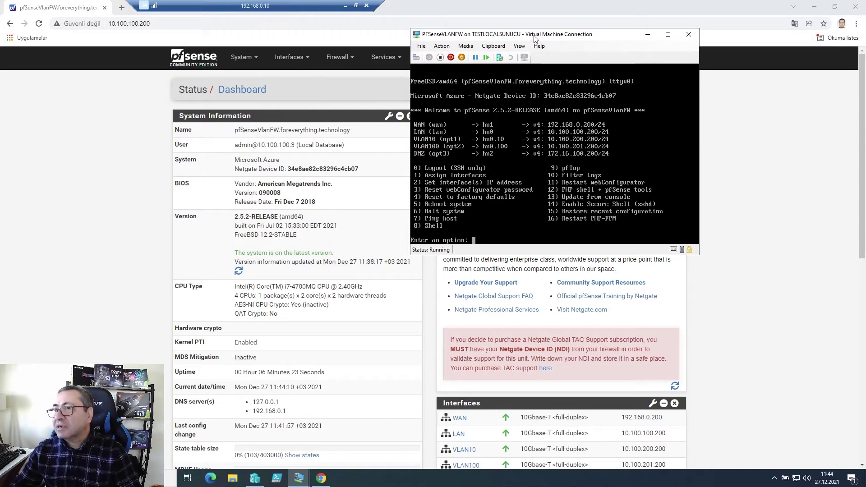
left_click_drag(534, 38, 545, 95)
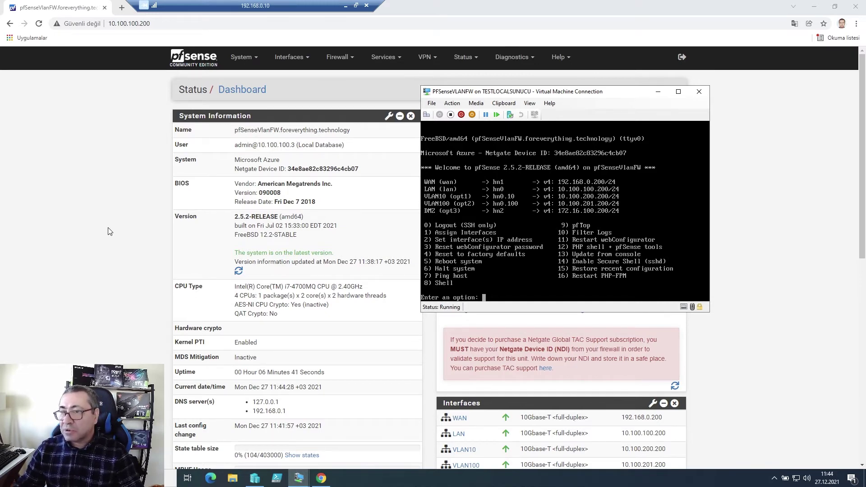
left_click(366, 5)
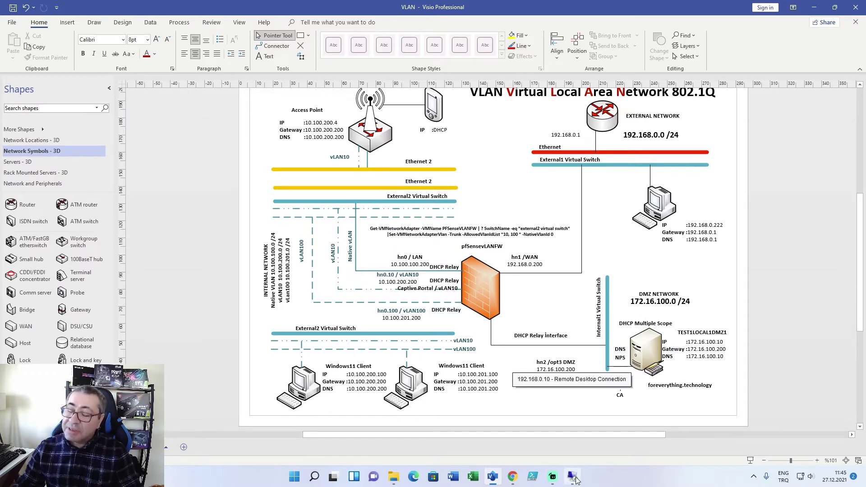
Review VLAN10's static address 10.100.200.200/24, then go to Services > DHCP Server.
left_click(571, 477)
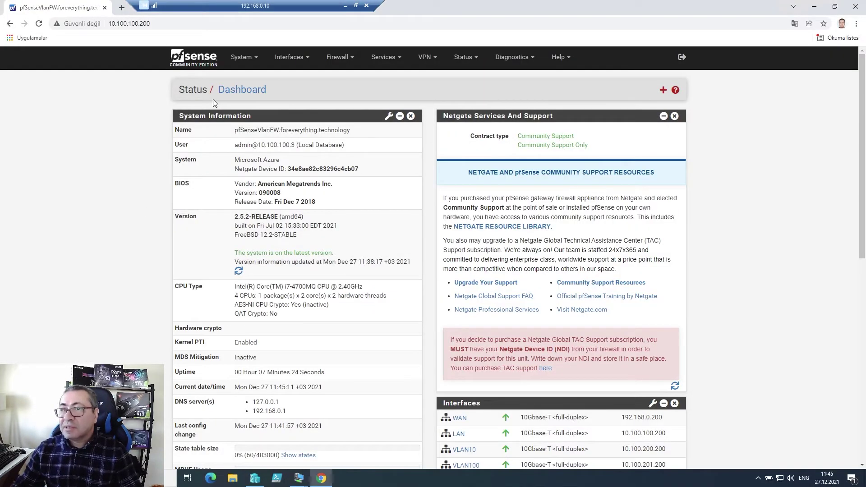
left_click(291, 57)
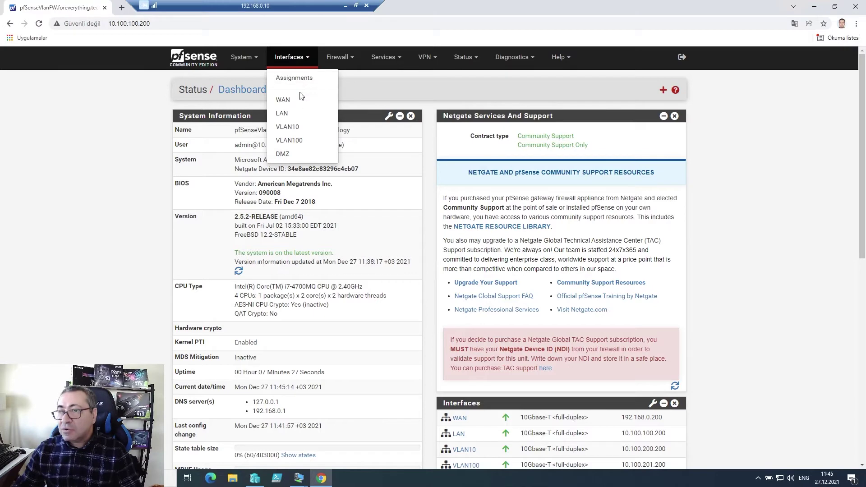
left_click(288, 131)
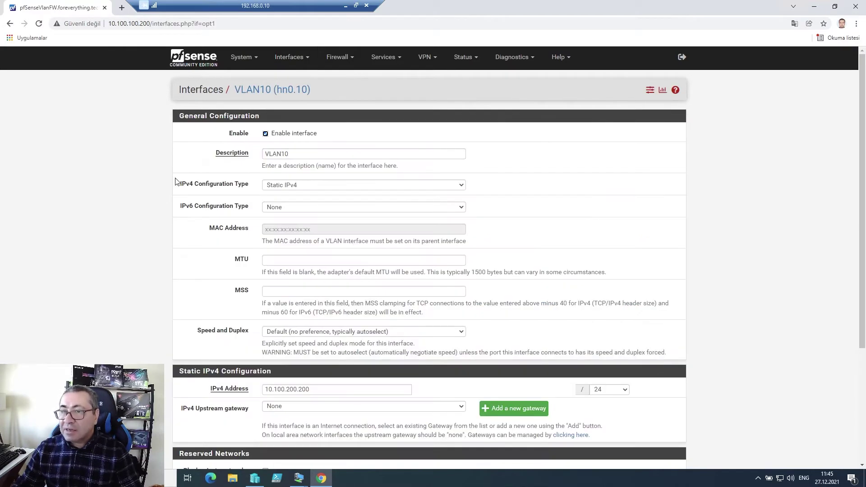
scroll(166, 178, "down", 4)
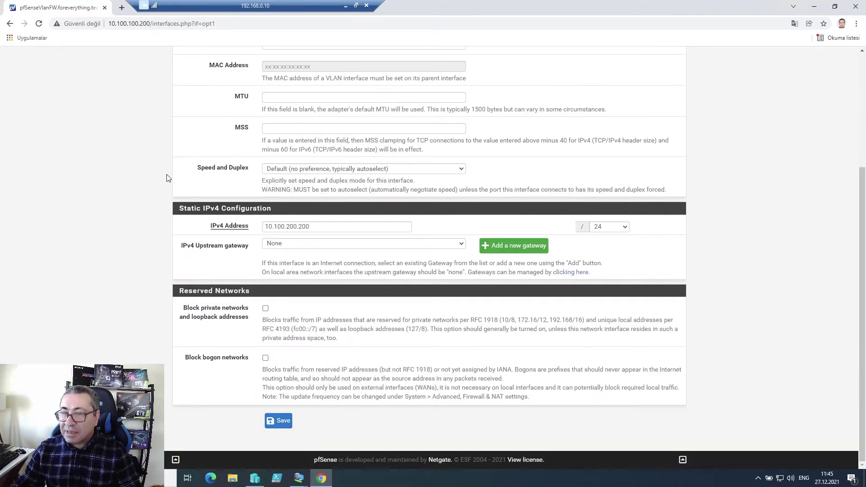
scroll(170, 175, "up", 4)
left_click(386, 57)
left_click(396, 119)
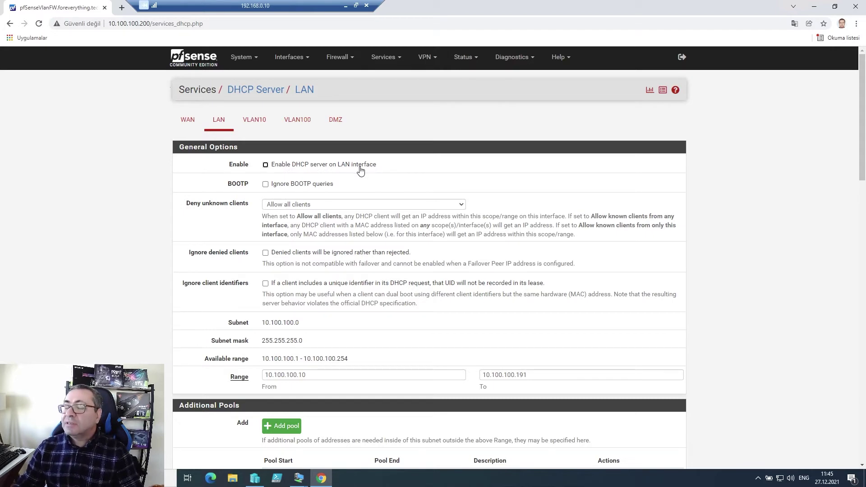
Check the DHCP server settings on the VLAN10, VLAN100, DMZ and LAN tabs.
left_click(255, 120)
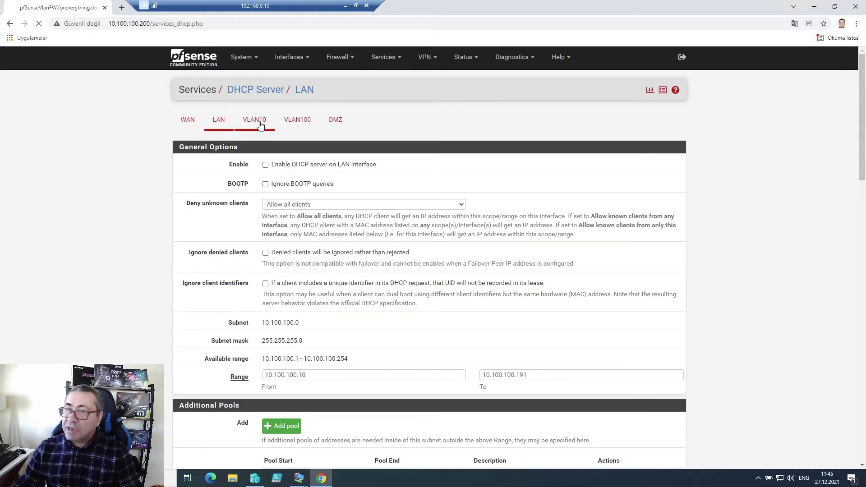
left_click(298, 121)
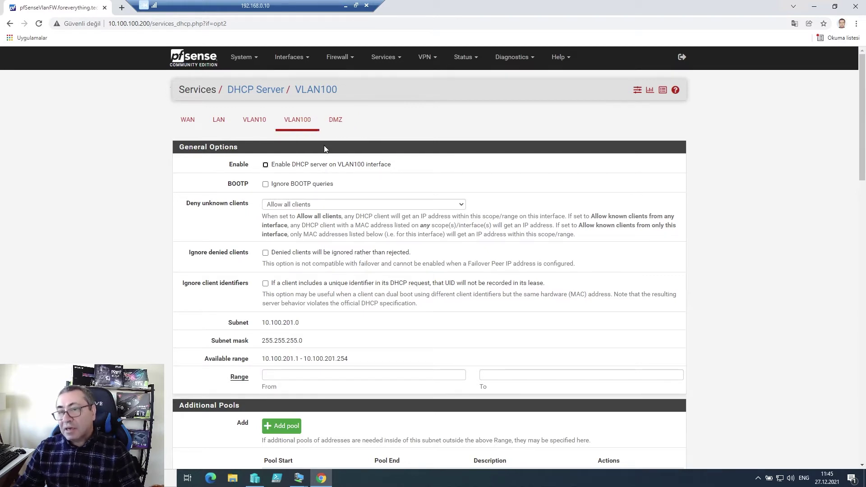
left_click(335, 120)
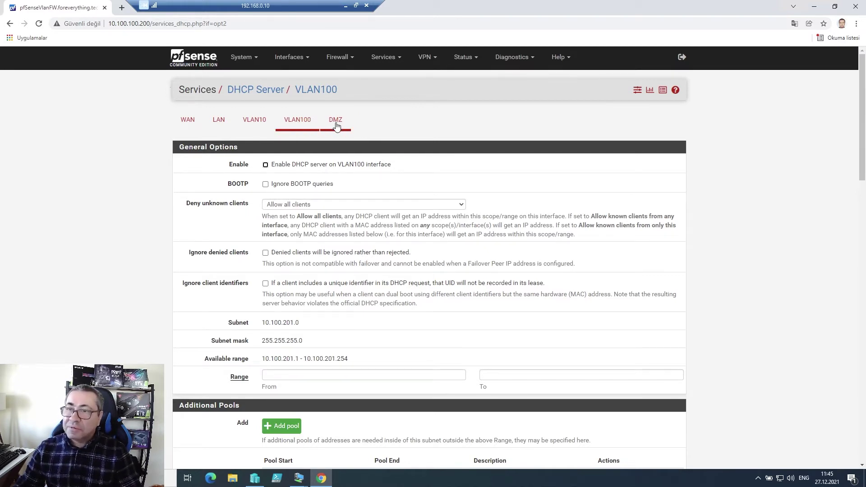
left_click(299, 120)
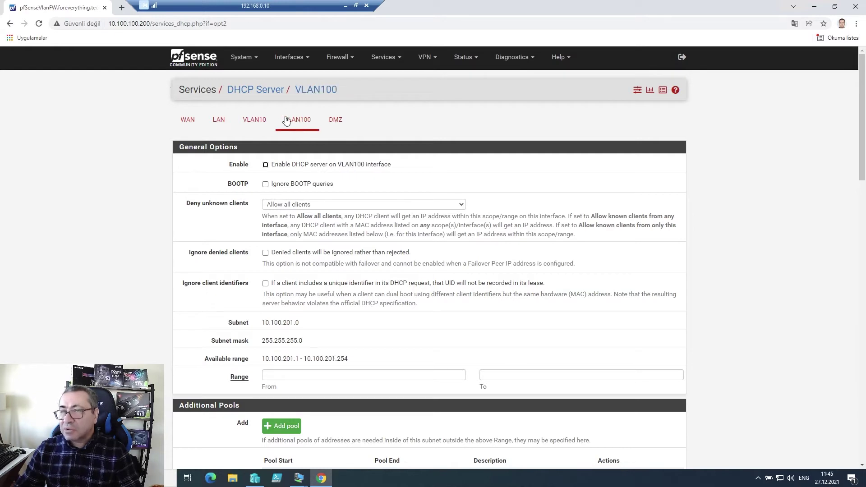
left_click(256, 120)
left_click(219, 120)
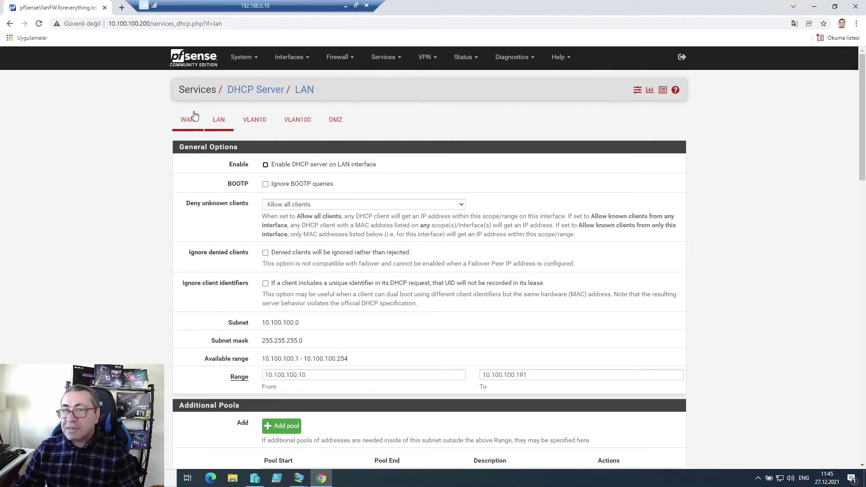
left_click(204, 59)
Recheck VLAN10 and VLAN100 DHCP, leaving VLAN100's server disabled, then return to the Visio diagram.
left_click(386, 58)
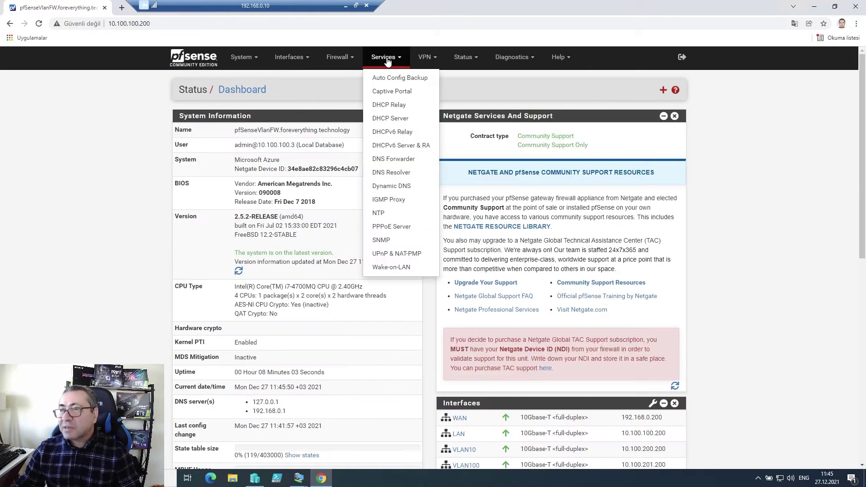
left_click(390, 118)
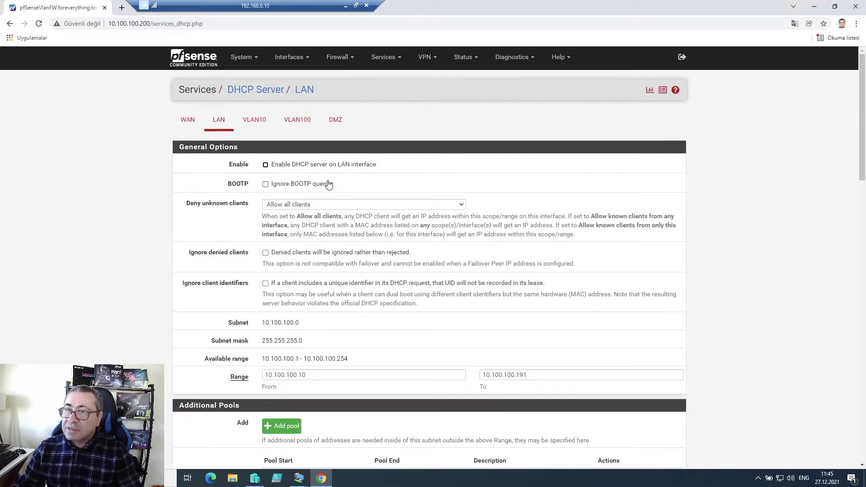
left_click(255, 121)
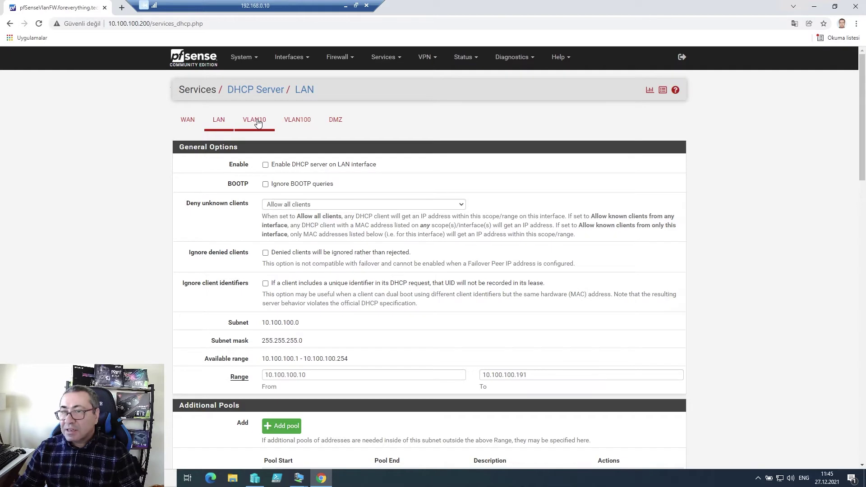
left_click(296, 122)
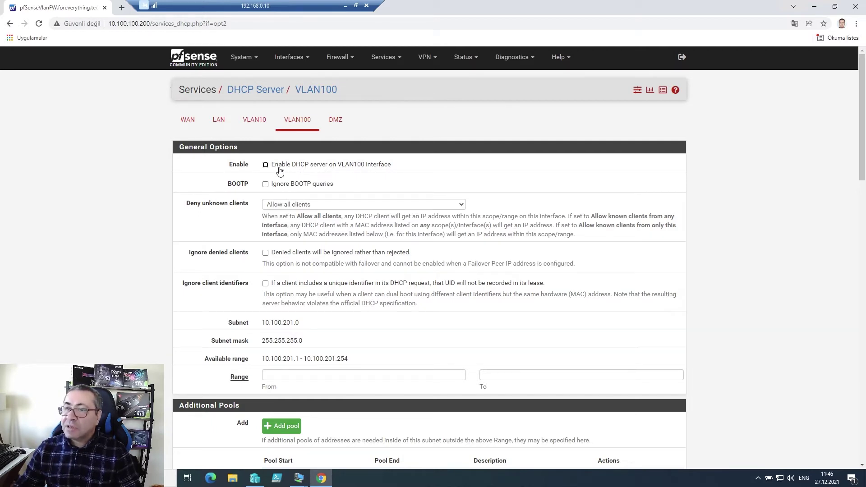
left_click(194, 64)
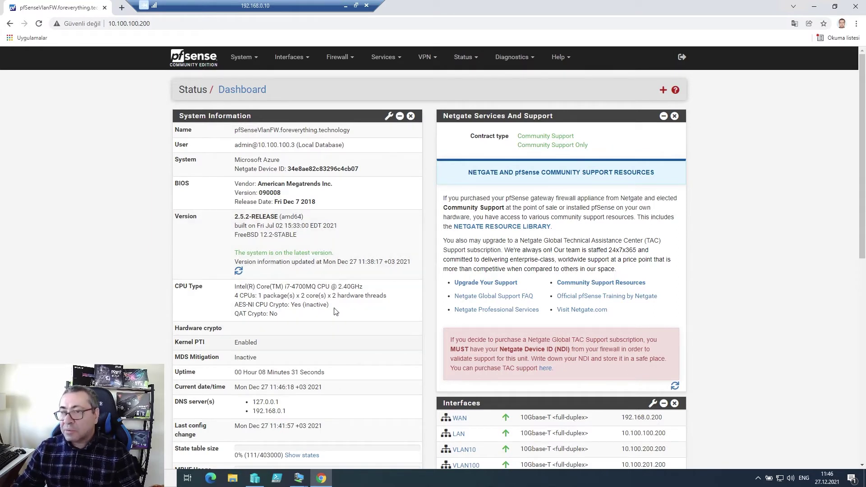
left_click(346, 6)
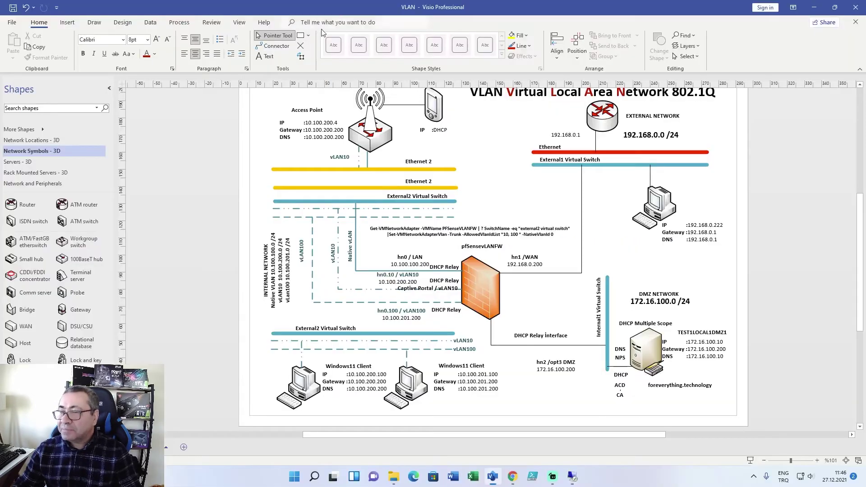
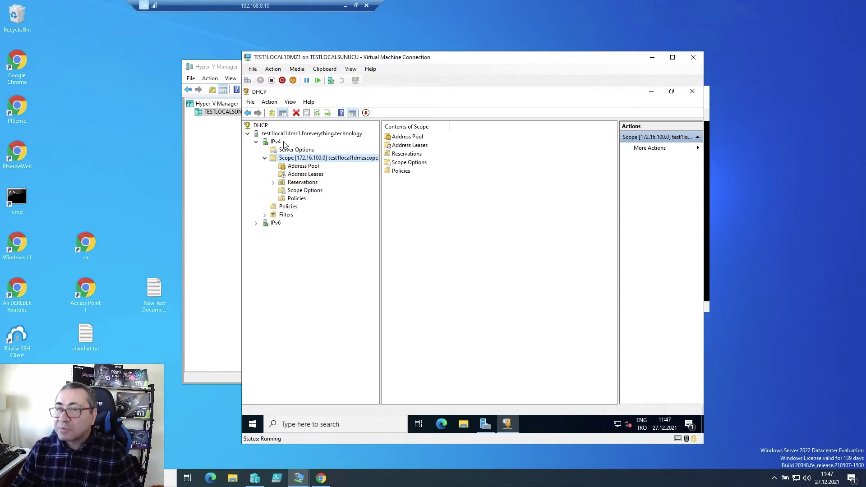
Show the IPv4 overview listing Server Options, the 172.16.100.0 scope, Policies and Filters.
left_click(276, 142)
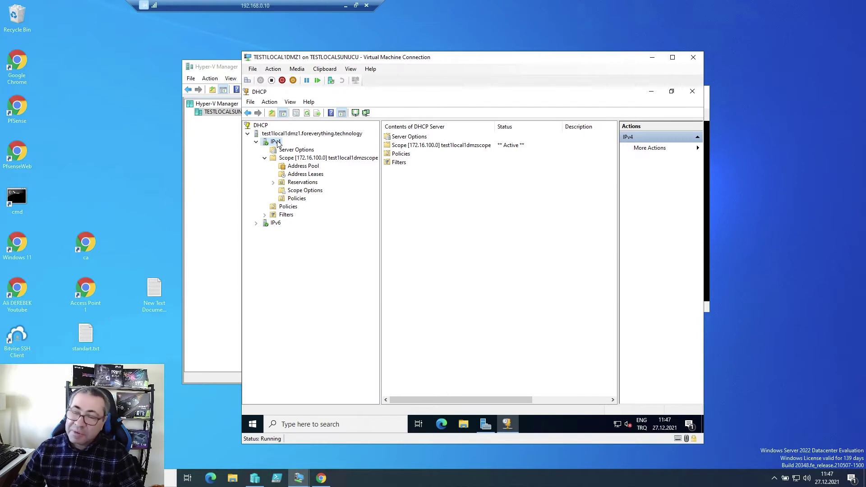
Start a New Scope Wizard under IPv4 and name the scope nativevlandhcpscope.
right_click(278, 143)
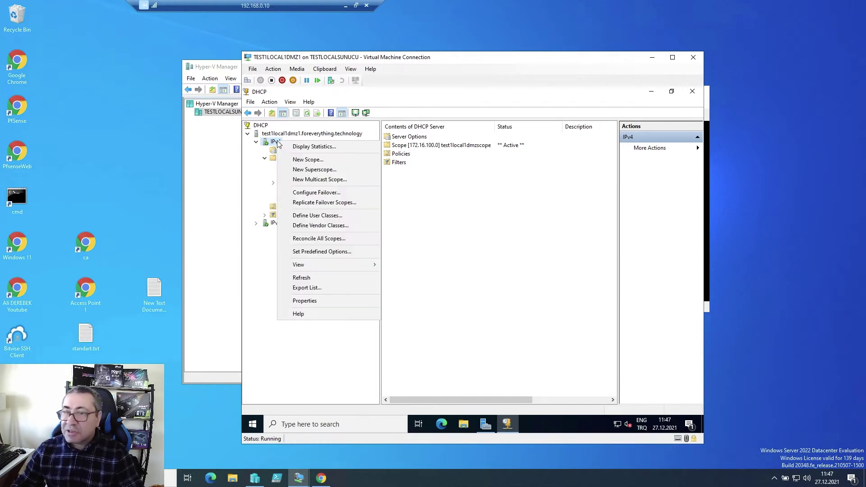
left_click(307, 160)
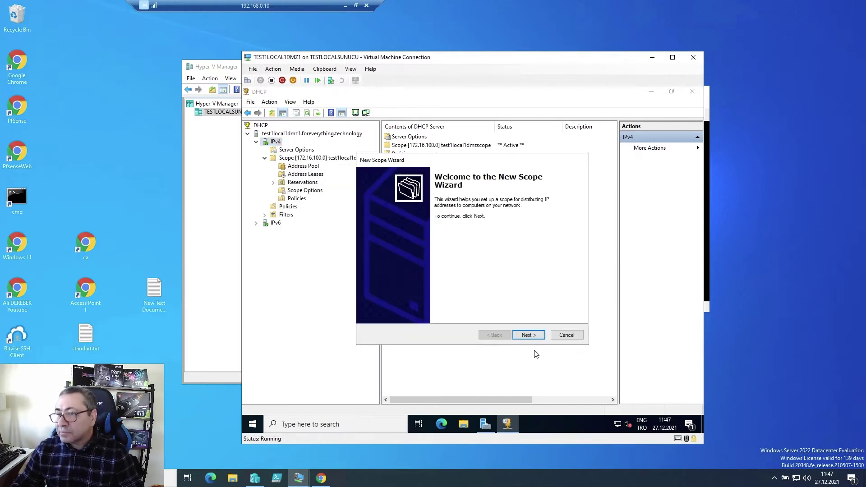
left_click(528, 335)
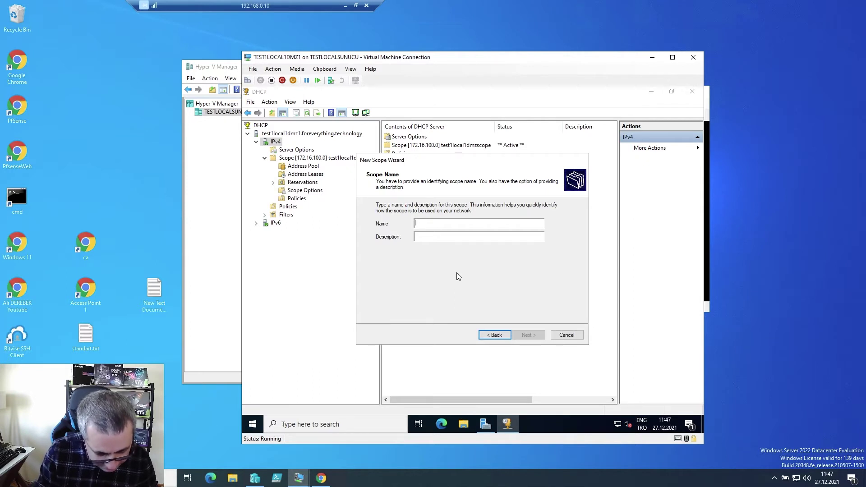
type("NATIVEVLAN")
key("BackSpace")
key("BackSpace")
key("BackSpace")
key("BackSpace")
key("BackSpace")
key("BackSpace")
key("BackSpace")
key("BackSpace")
key("BackSpace")
key("BackSpace")
type("na")
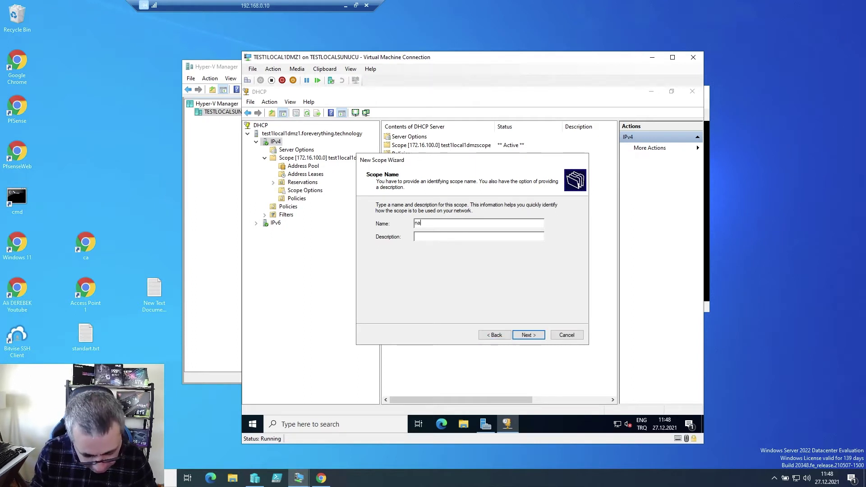
type("tivevlan")
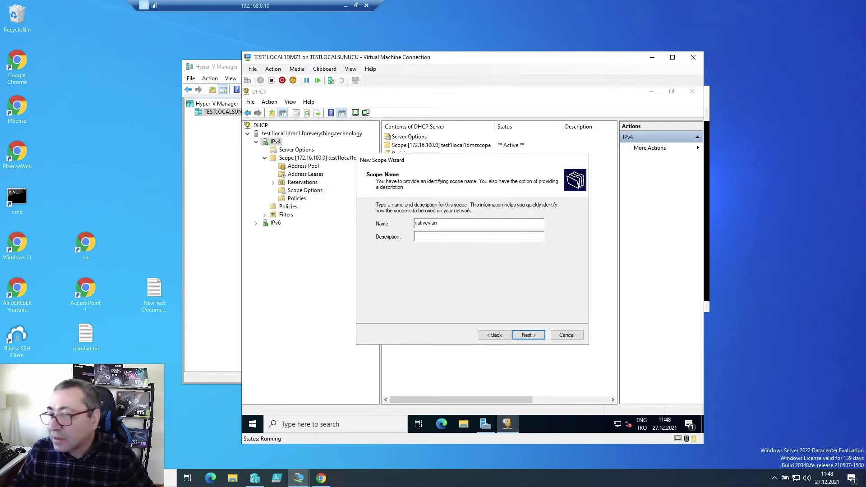
type("dh")
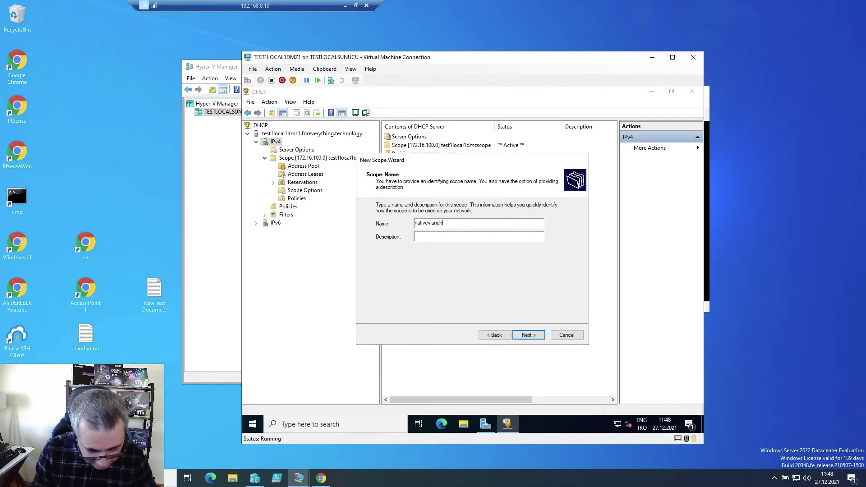
type("cpscope")
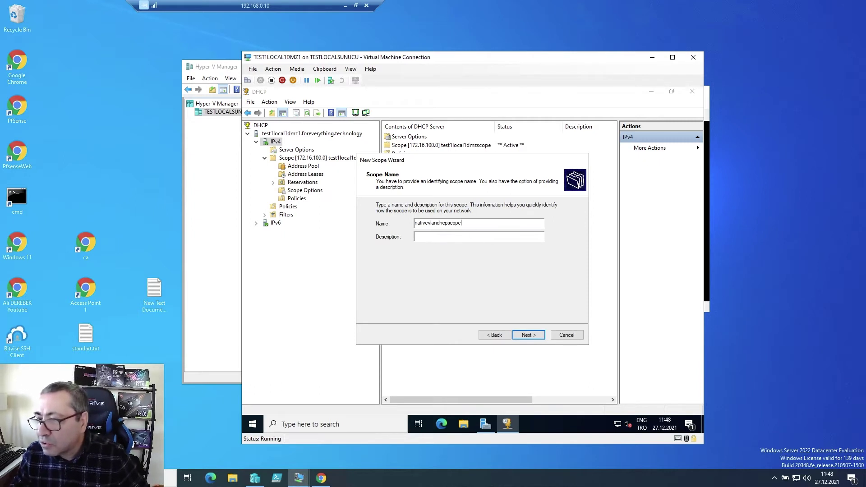
key("ctrl+a")
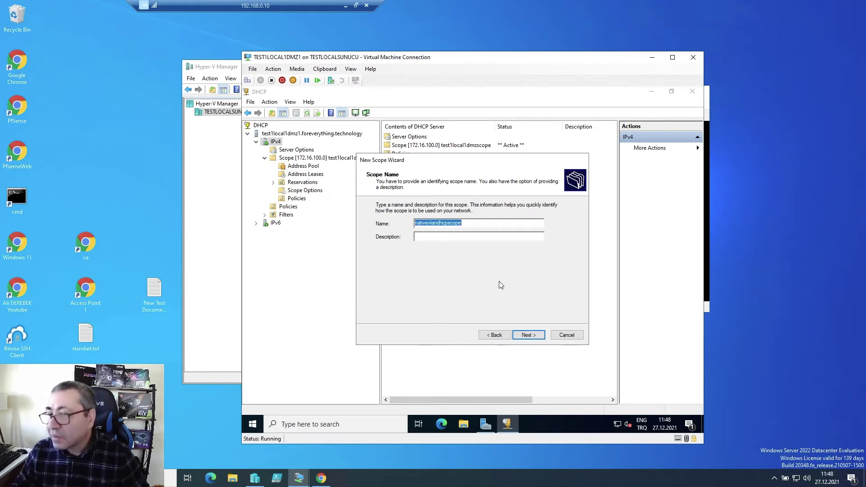
left_click(530, 335)
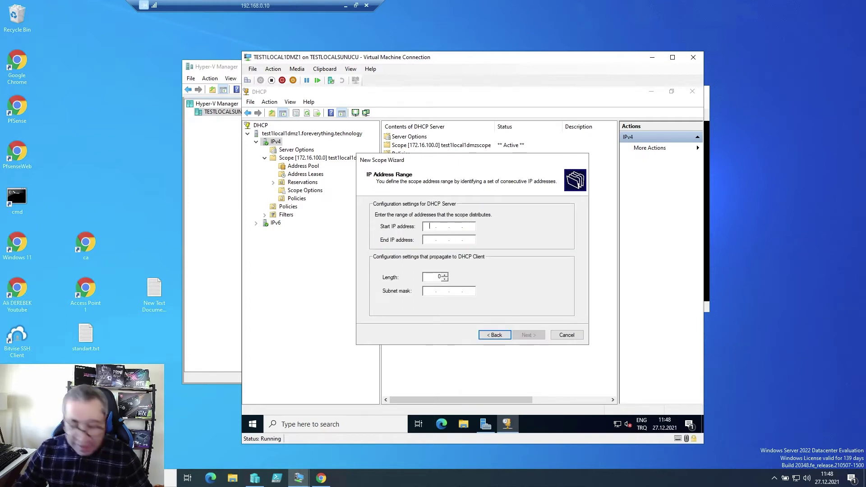
Set the scope range to 10.100.100.100–10.100.100.254 with length 24, skipping exclusions.
type("10.100100.")
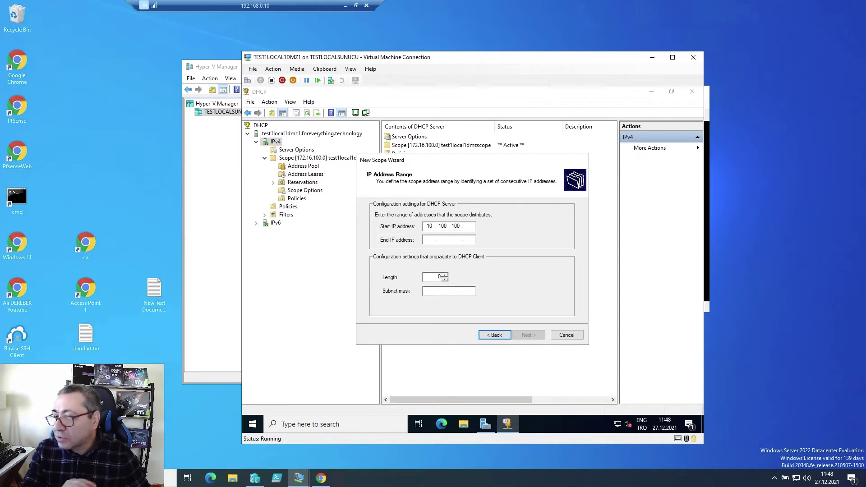
type("0")
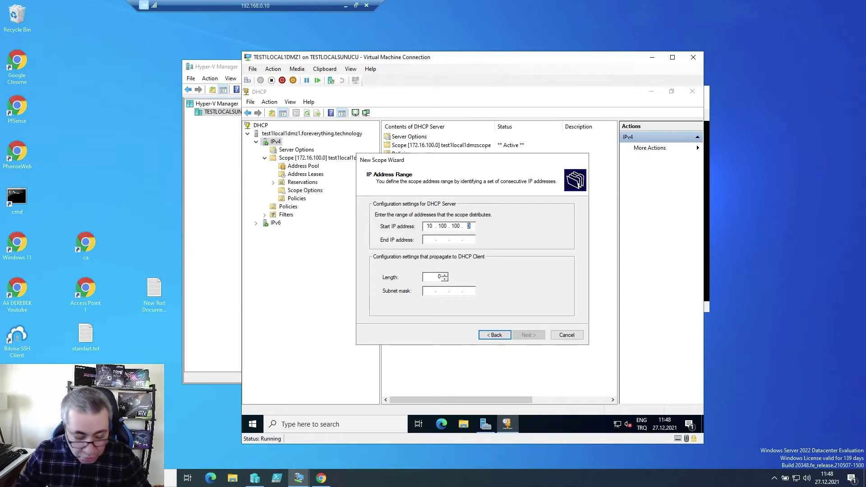
type("100")
left_click(430, 239)
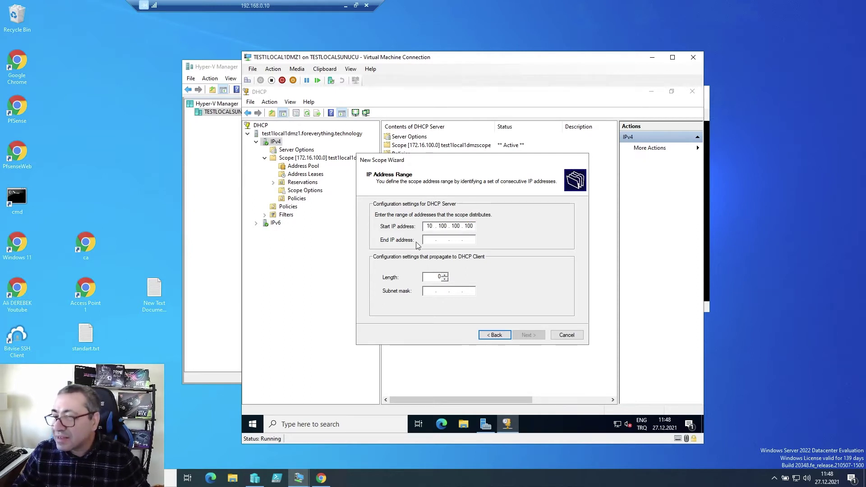
type("10.100.100.")
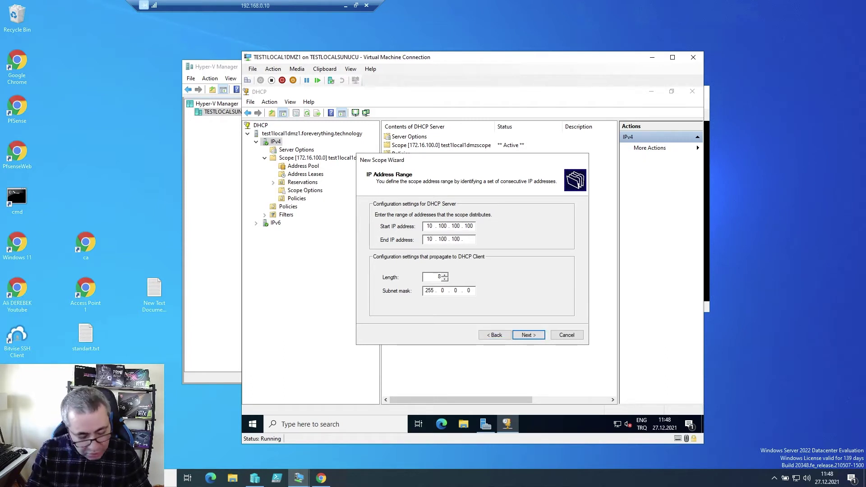
type("254")
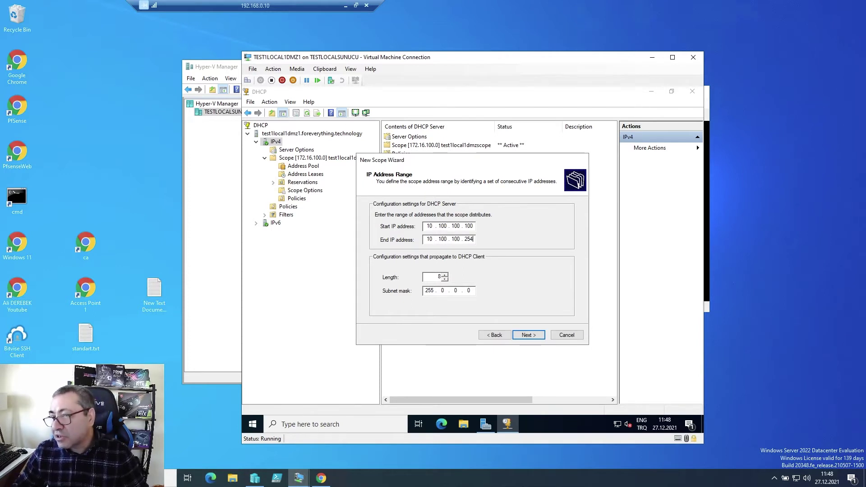
key("Tab")
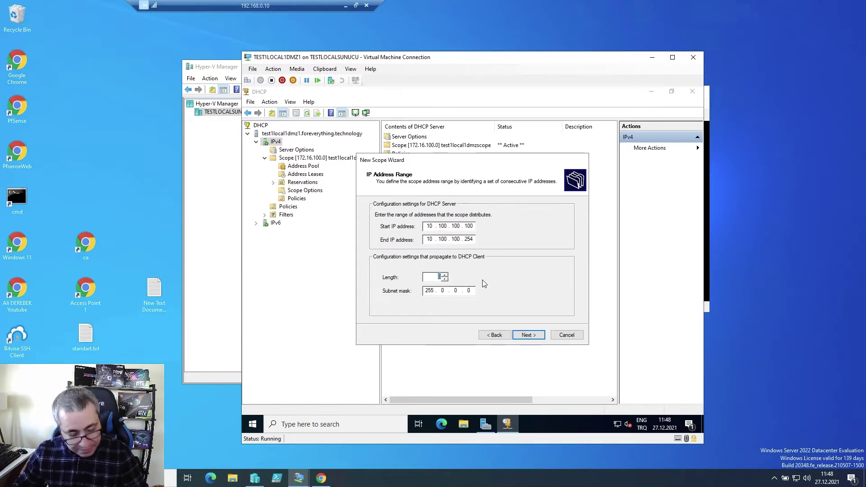
type("24")
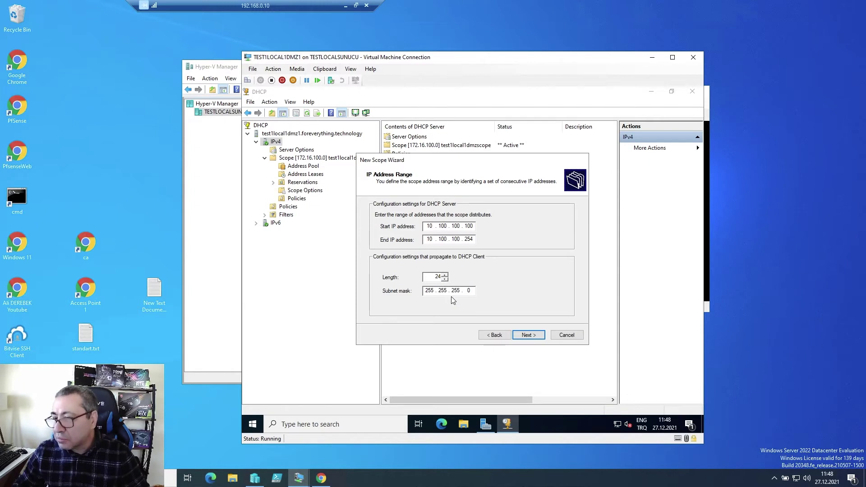
left_click(531, 336)
left_click(530, 336)
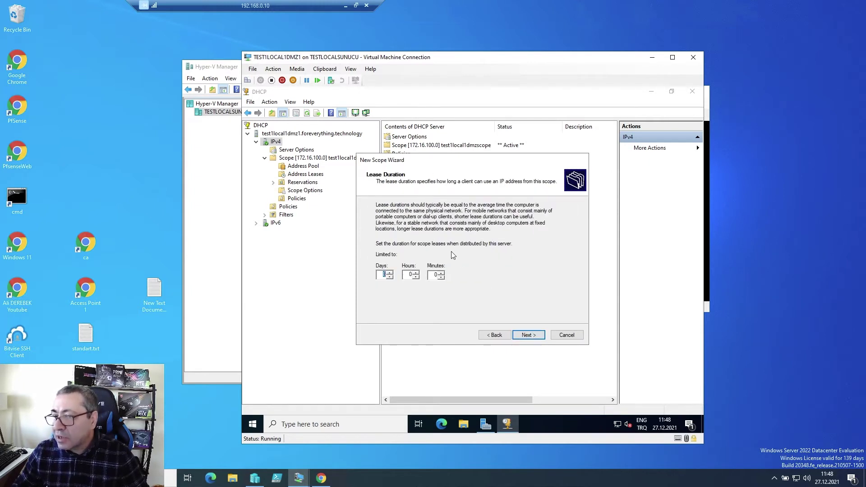
Keep the default lease, configure options now, and enter gateway 10.100.100.200.
left_click(529, 336)
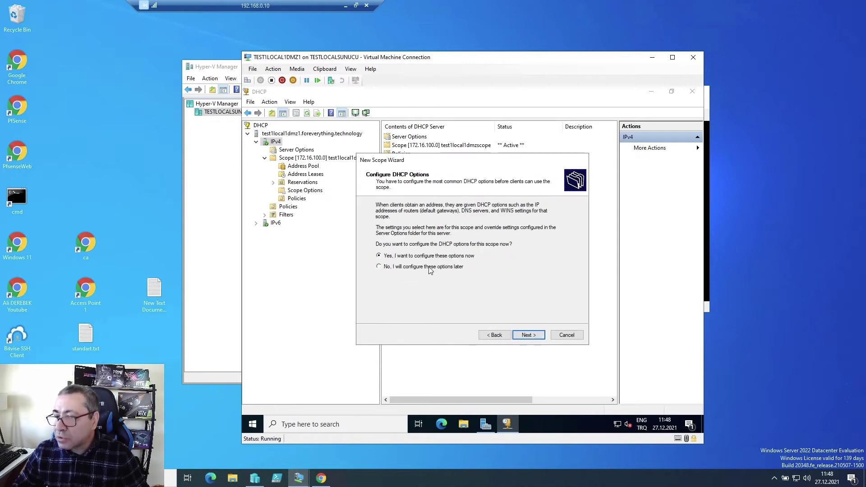
left_click(529, 335)
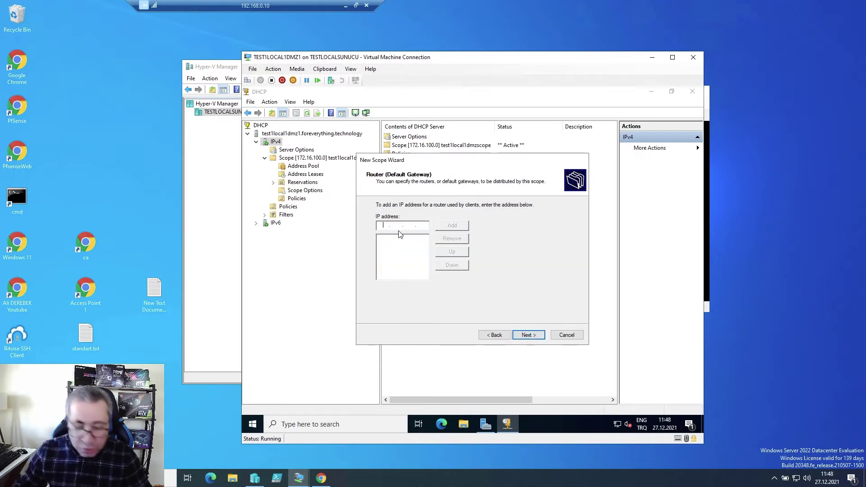
type("10.100.100.")
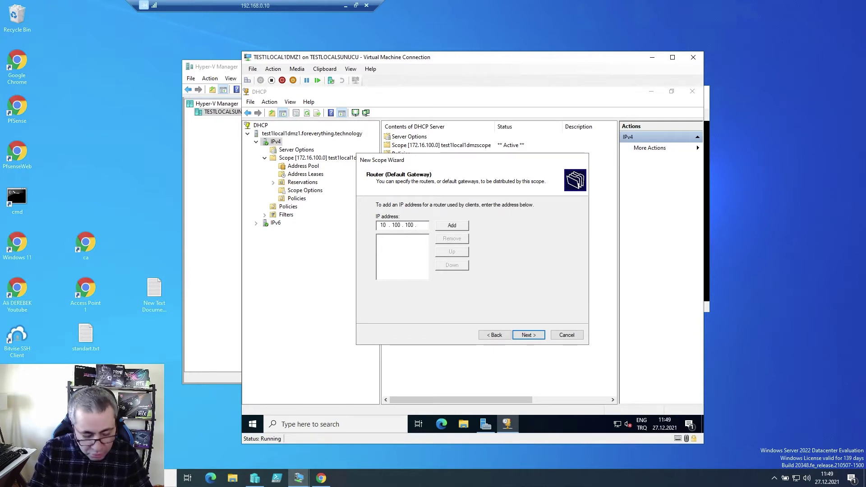
type("200")
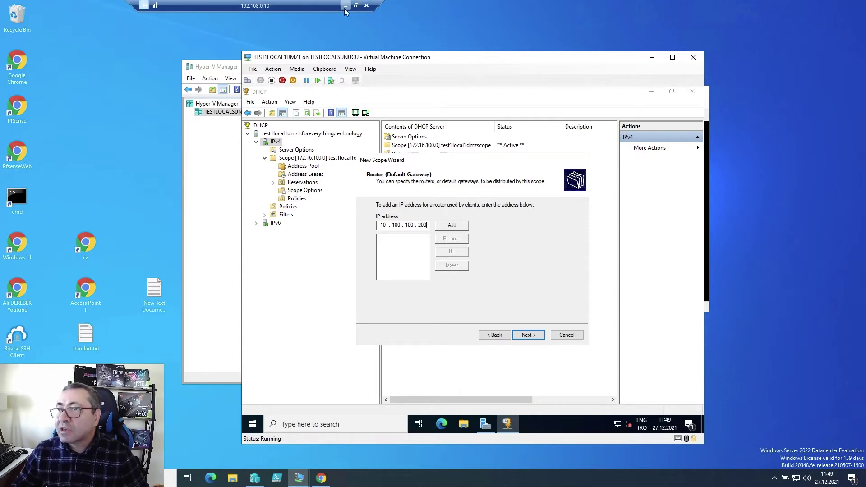
left_click(345, 5)
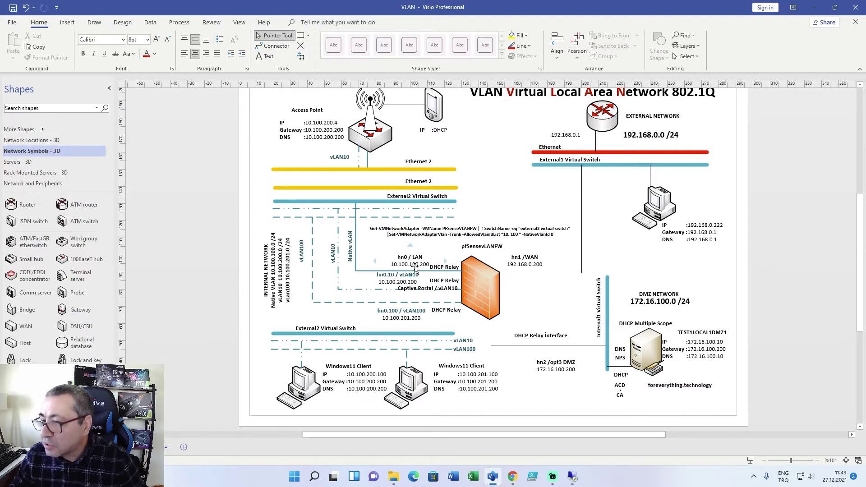
left_click(572, 476)
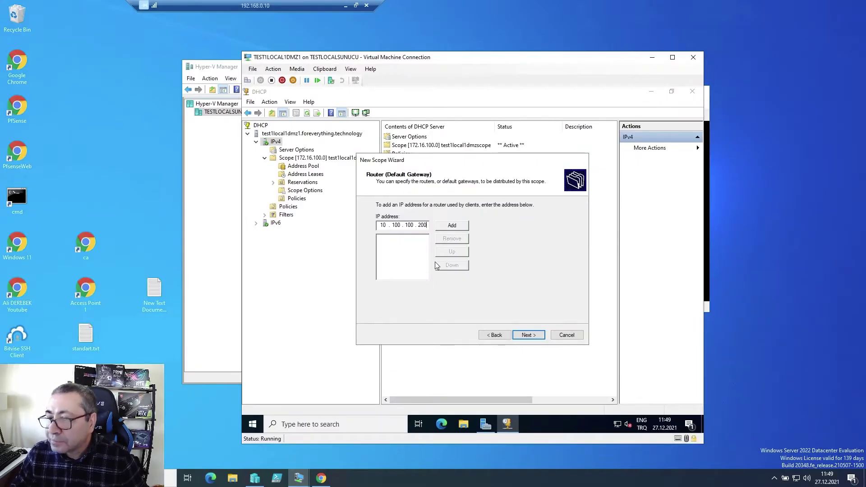
Add router 10.100.100.200, keep DNS and WINS defaults, and activate nativevlandhcpscope.
left_click(465, 226)
left_click(527, 334)
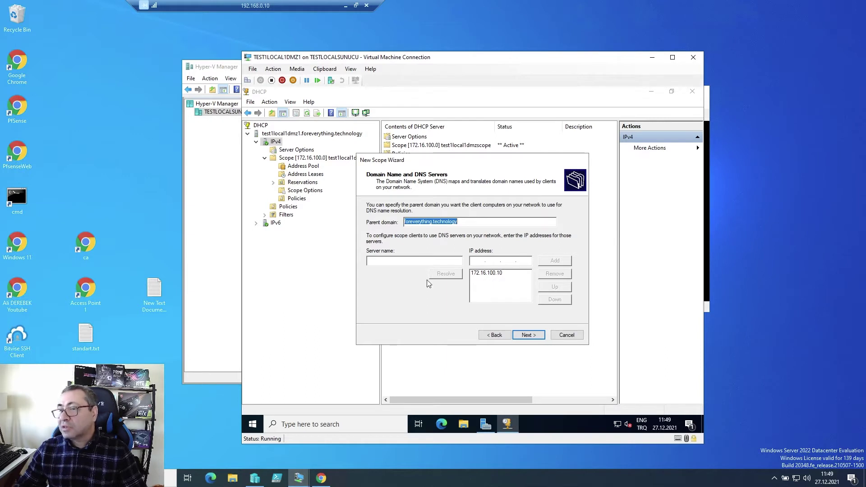
left_click(531, 339)
left_click(530, 338)
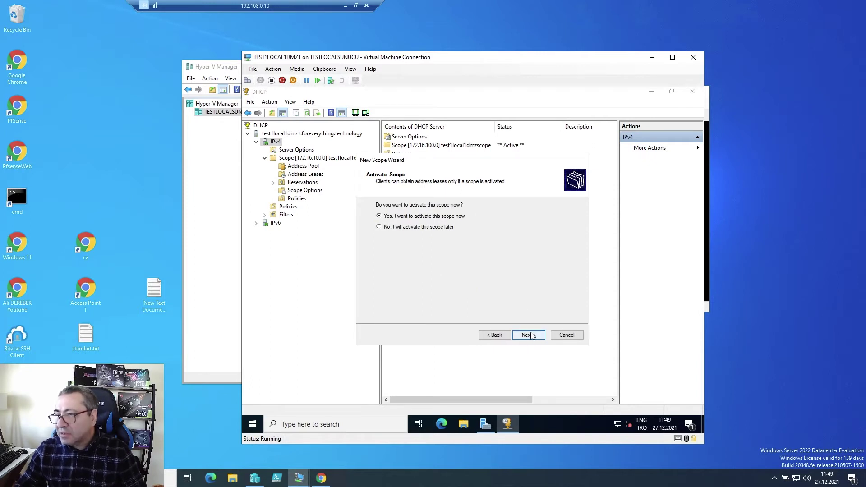
left_click(529, 335)
left_click(528, 335)
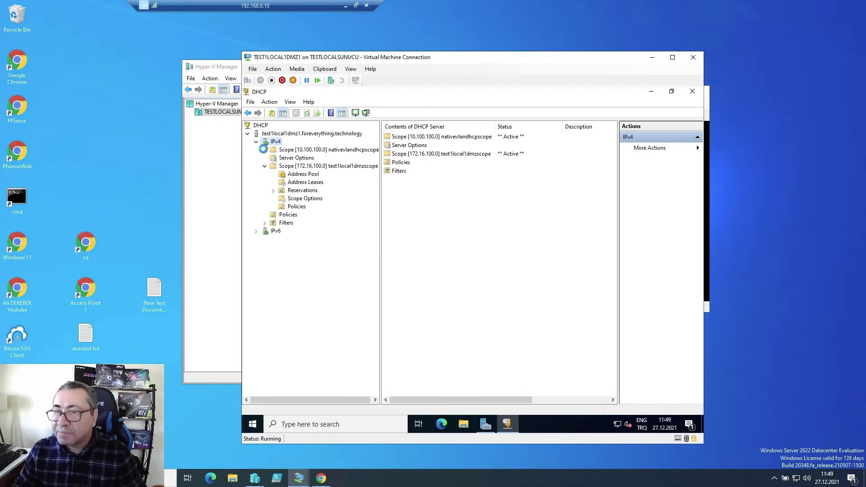
Review the 10.100.100.0 scope's address pool and options, then return to the IPv4 overview.
left_click(265, 150)
left_click(303, 158)
left_click(275, 142)
left_click(264, 150)
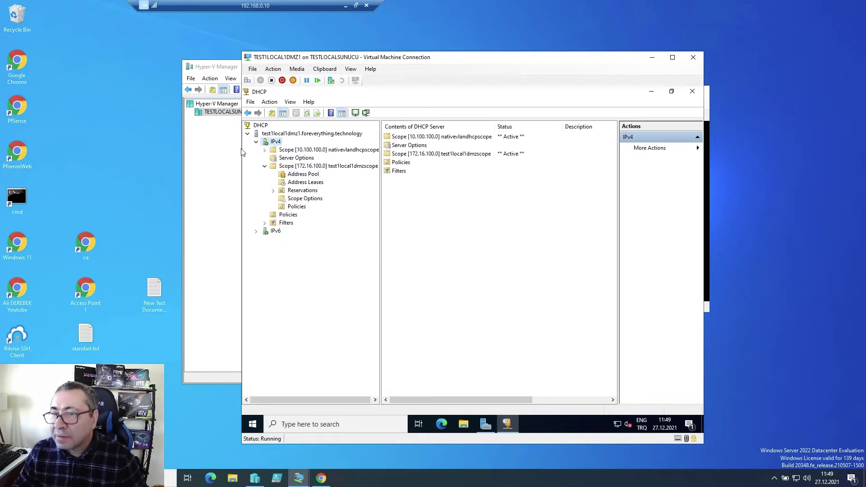
left_click(293, 158)
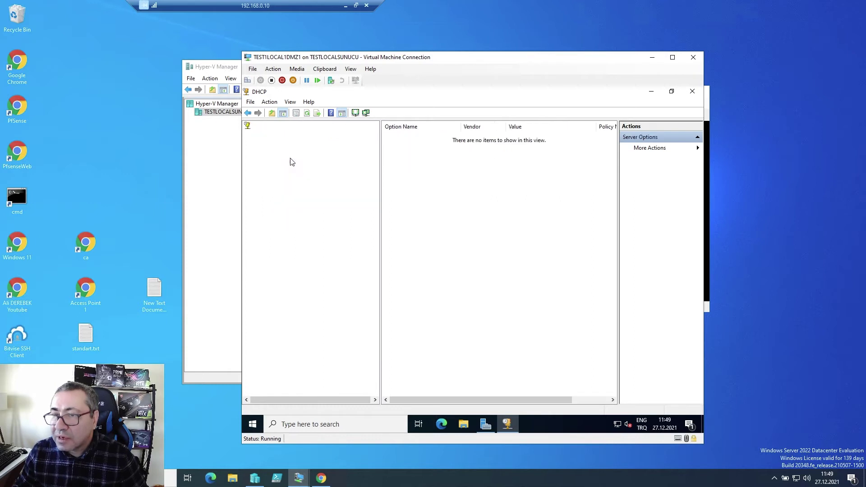
left_click(291, 150)
left_click(264, 150)
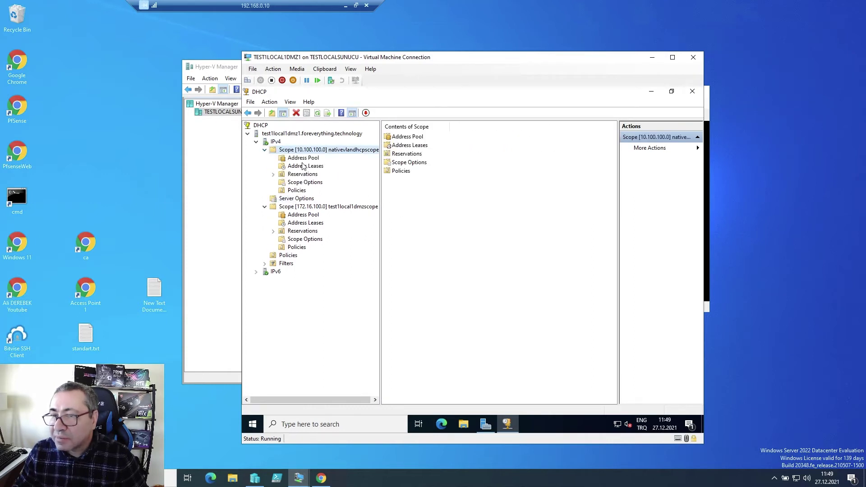
left_click(306, 182)
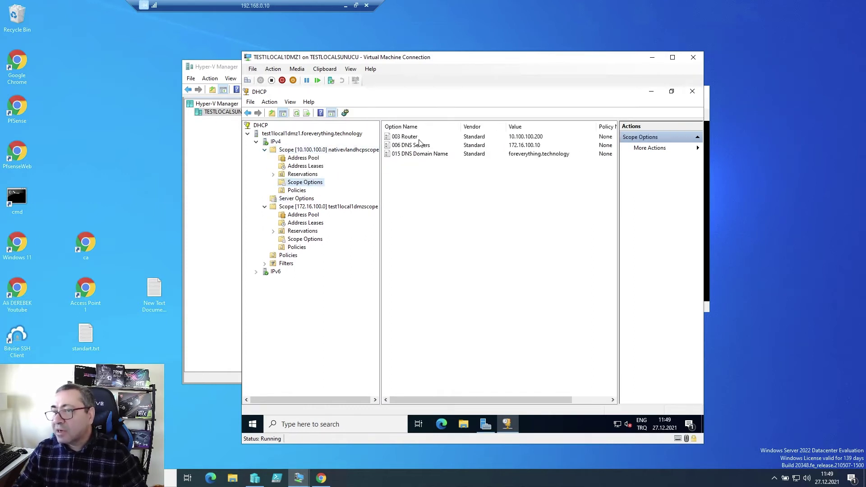
left_click(264, 150)
left_click(276, 142)
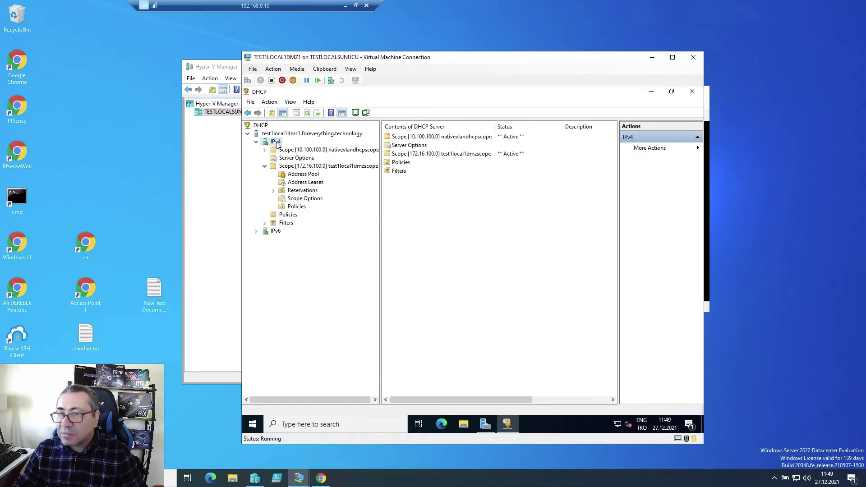
right_click(276, 143)
Start another new IPv4 scope named vlan10dhcpscope.
left_click(301, 164)
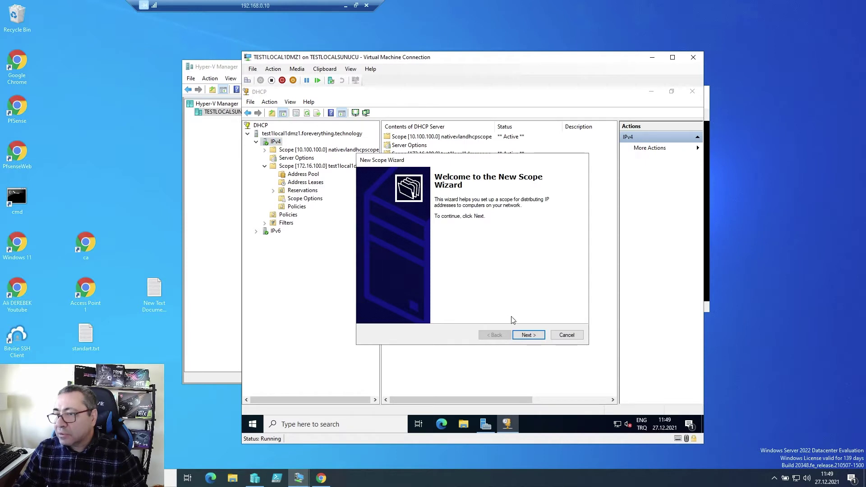
left_click(527, 334)
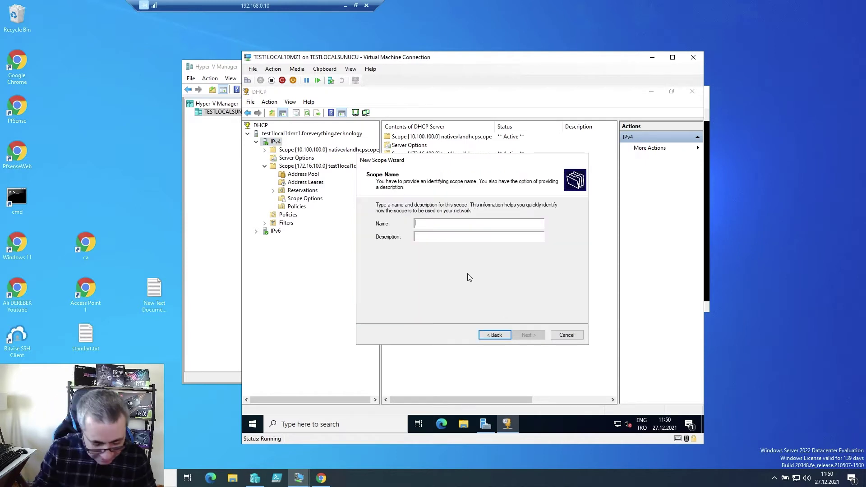
type("vlan10d")
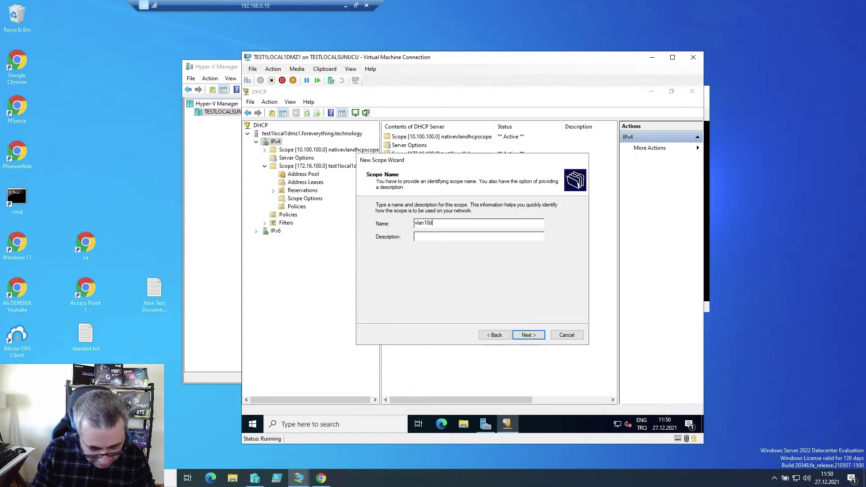
type("hcpscope")
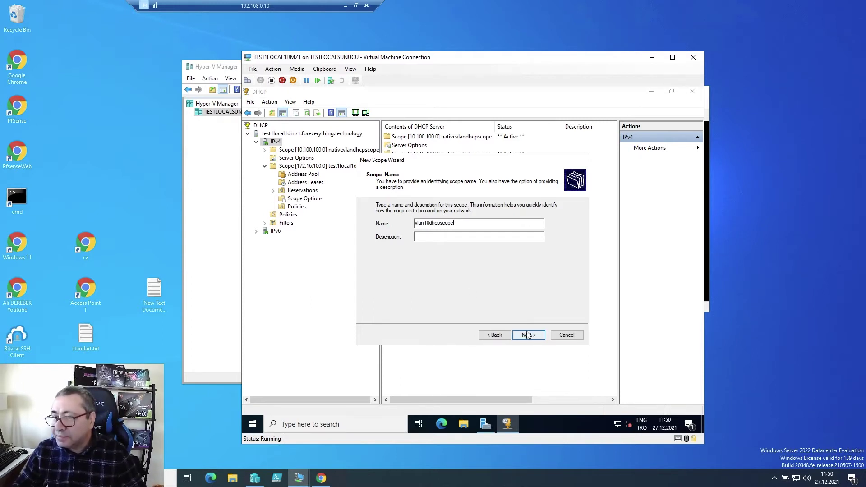
left_click(528, 334)
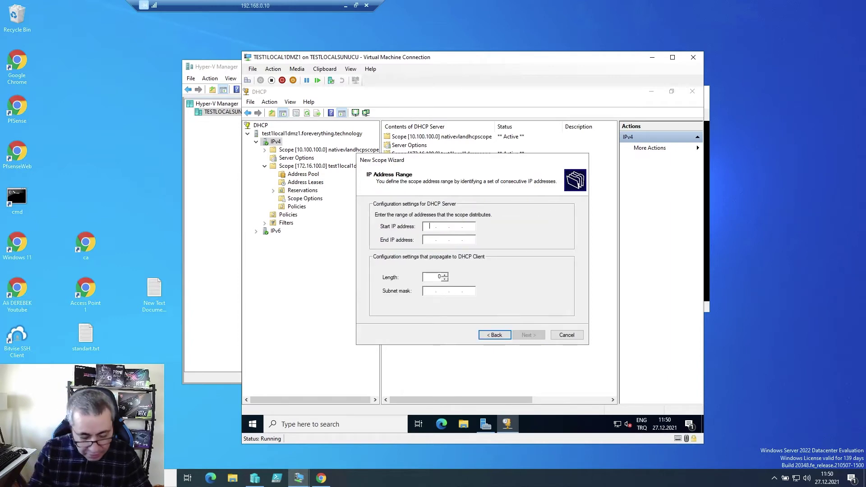
left_click(345, 5)
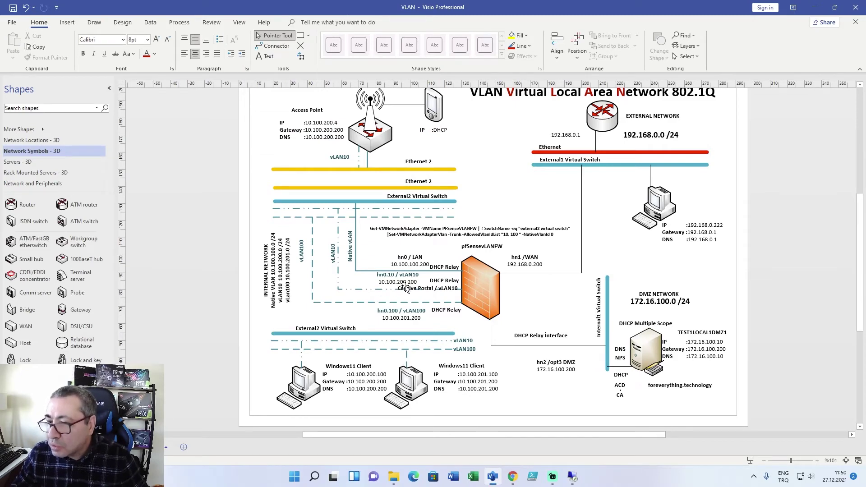
left_click(572, 476)
Enter the range 10.100.200.150–10.100.200.254 with prefix length 24.
type("10 . . .")
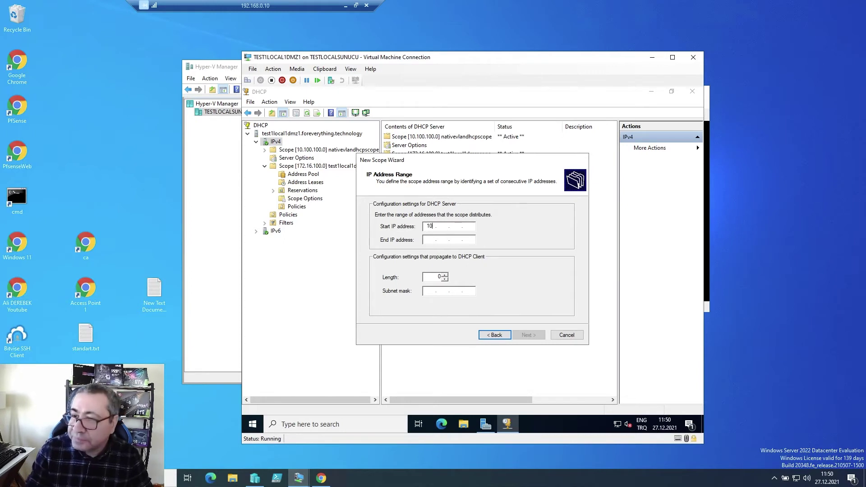
type("10.100.200100")
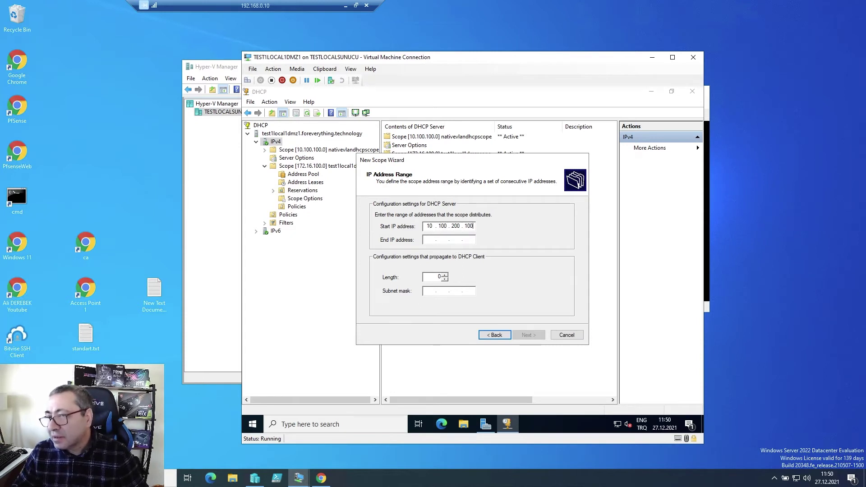
key("shift+Home")
type("150")
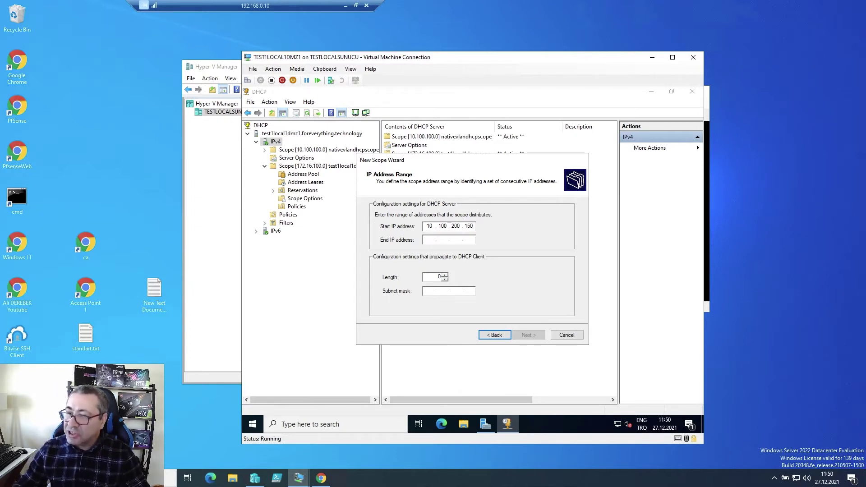
type("1")
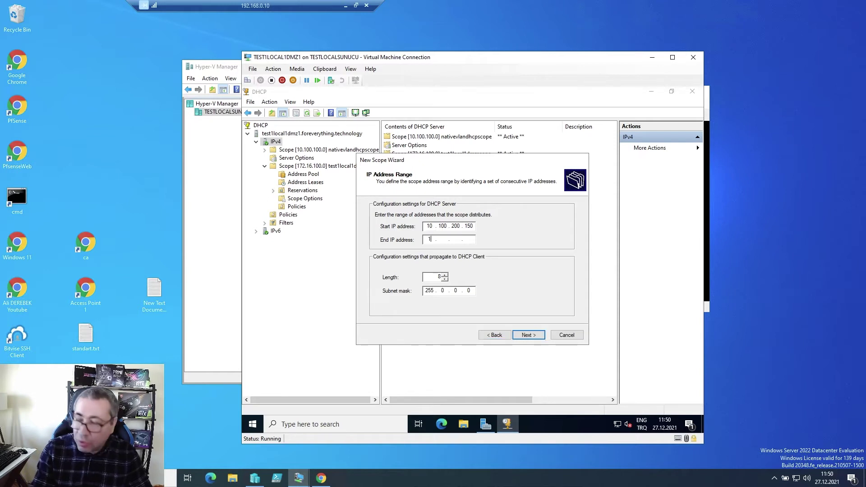
type("0 . 100")
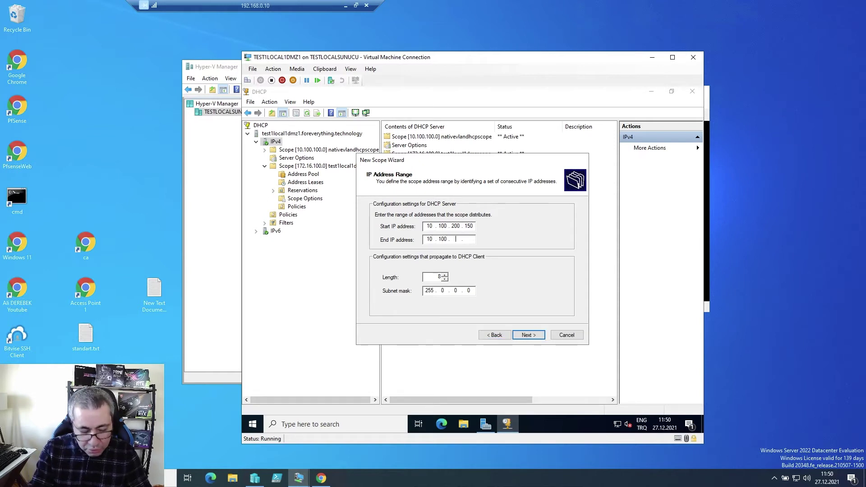
type(" . 200 . ")
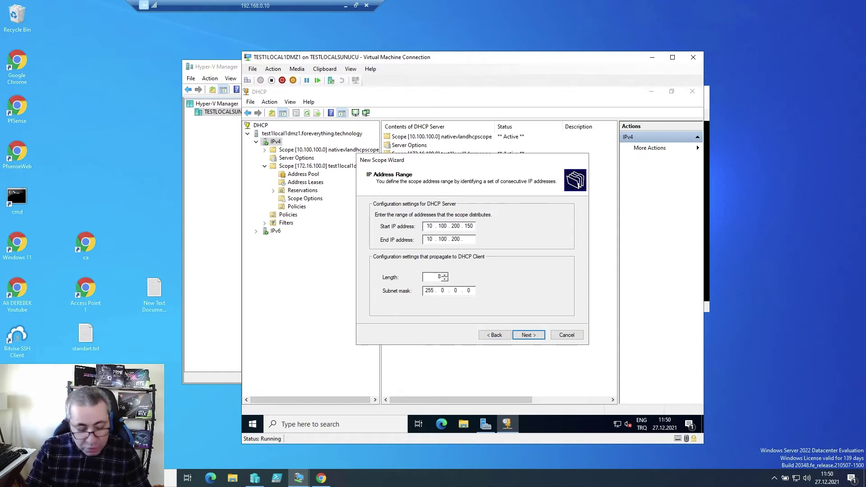
type("254")
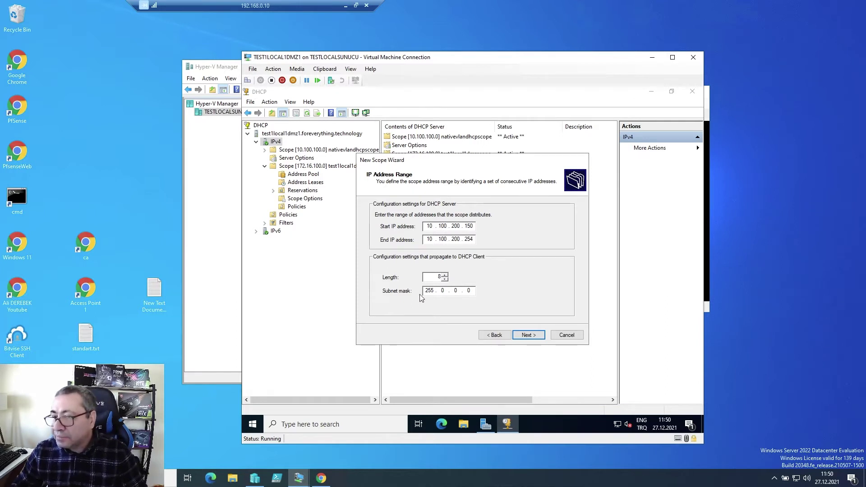
key("Tab")
type("24")
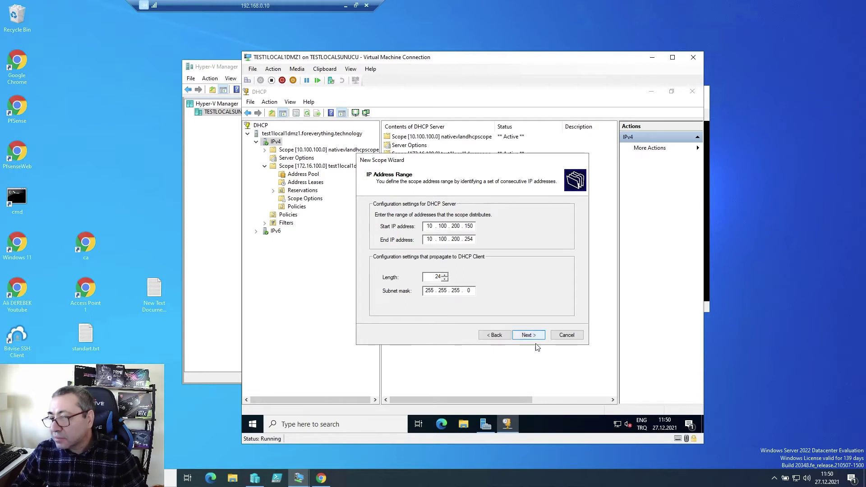
left_click(528, 334)
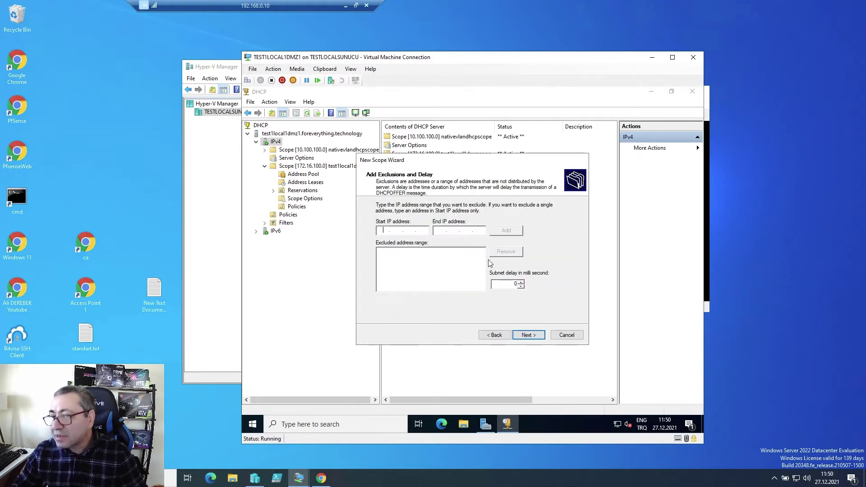
Skip exclusions, keep the default lease, and add gateway 10.100.200.200.
left_click(518, 339)
left_click(531, 338)
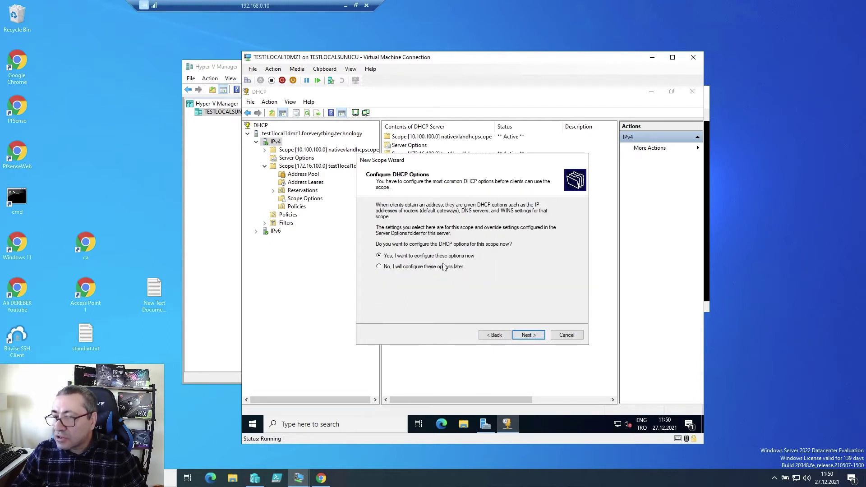
left_click(529, 336)
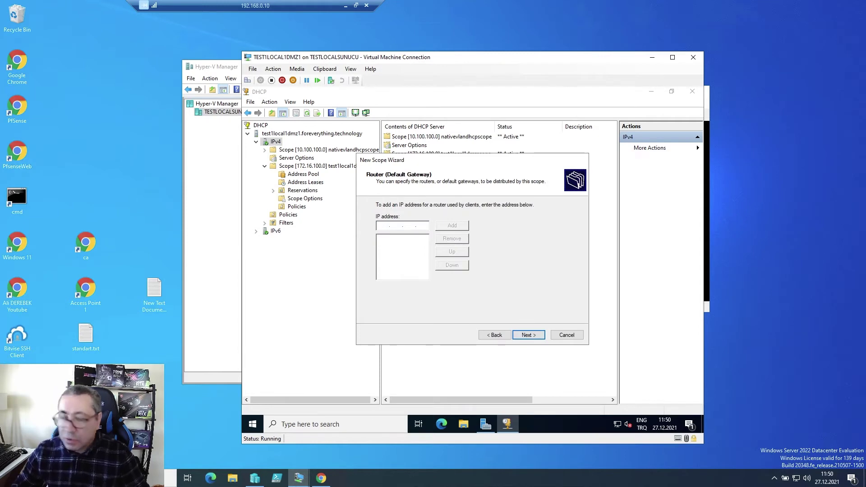
type("10.100.200.200")
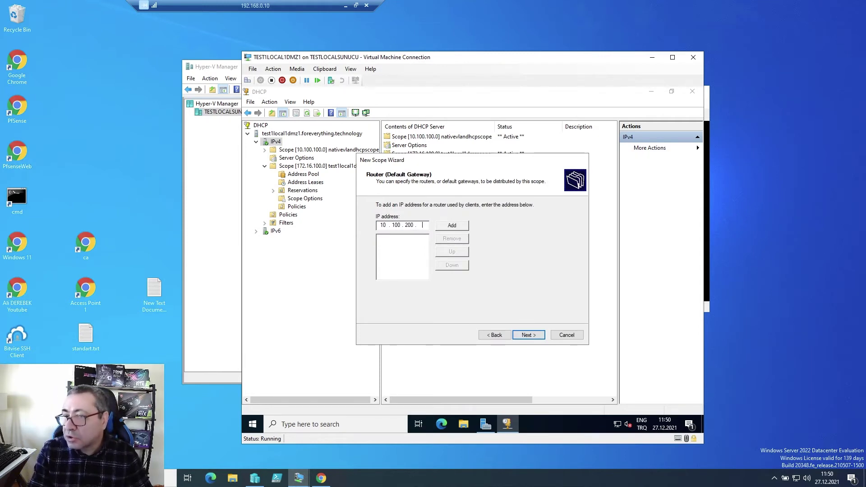
left_click(345, 6)
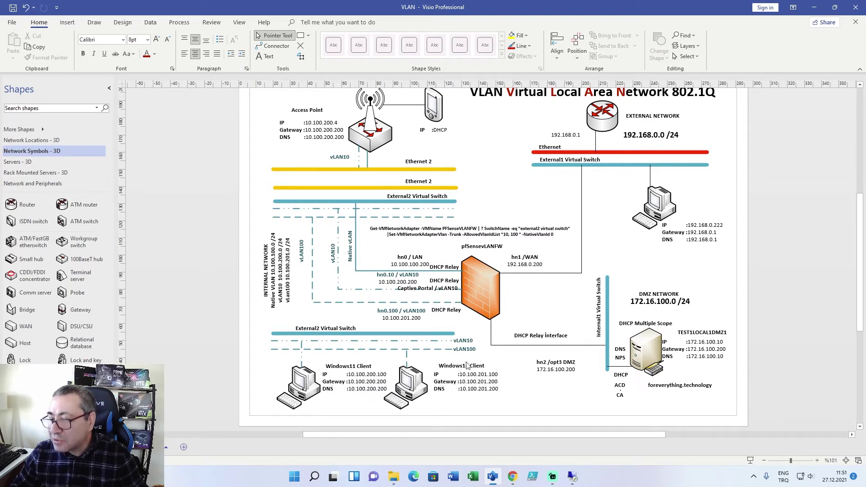
left_click(572, 476)
left_click(454, 226)
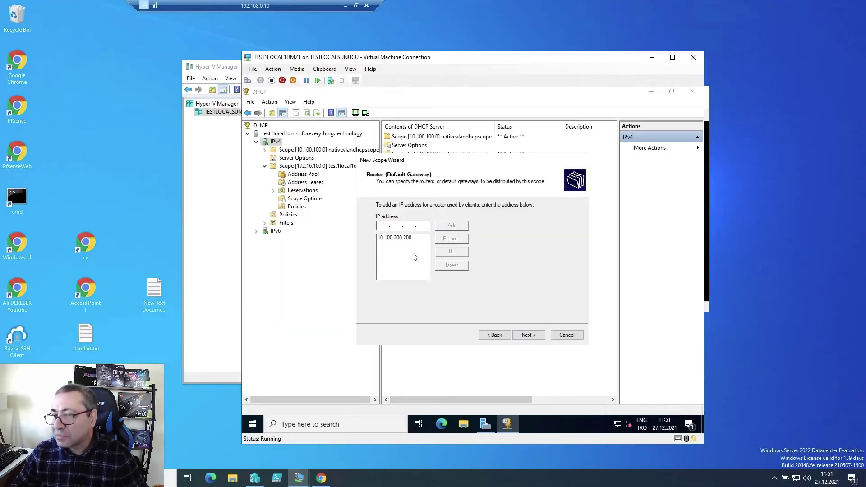
Keep DNS server 172.16.100.10, then activate and finish the vlan10dhcpscope scope.
left_click(529, 335)
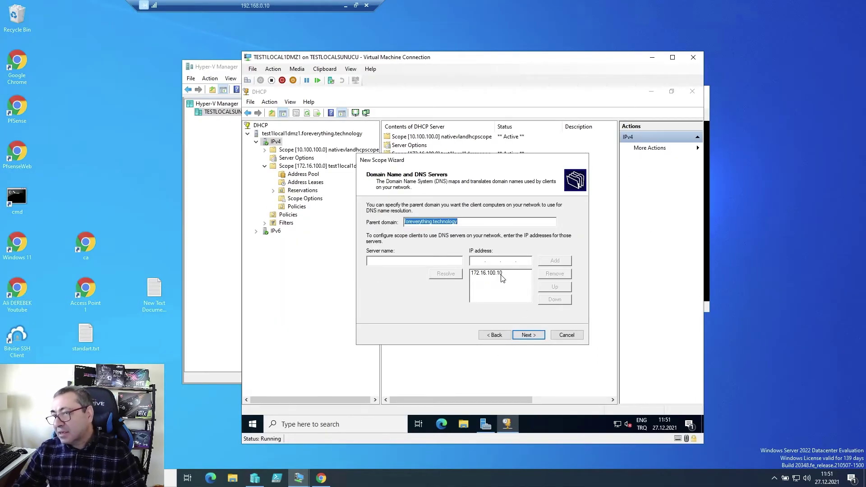
left_click(528, 335)
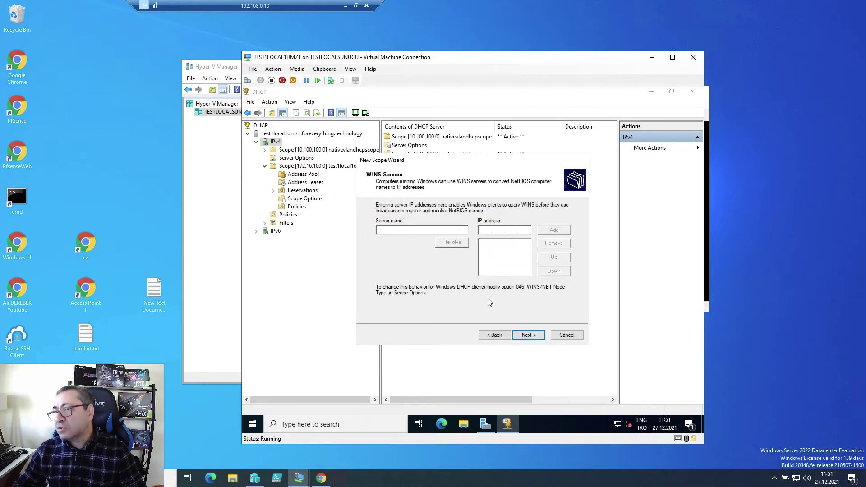
left_click(529, 335)
key("Return")
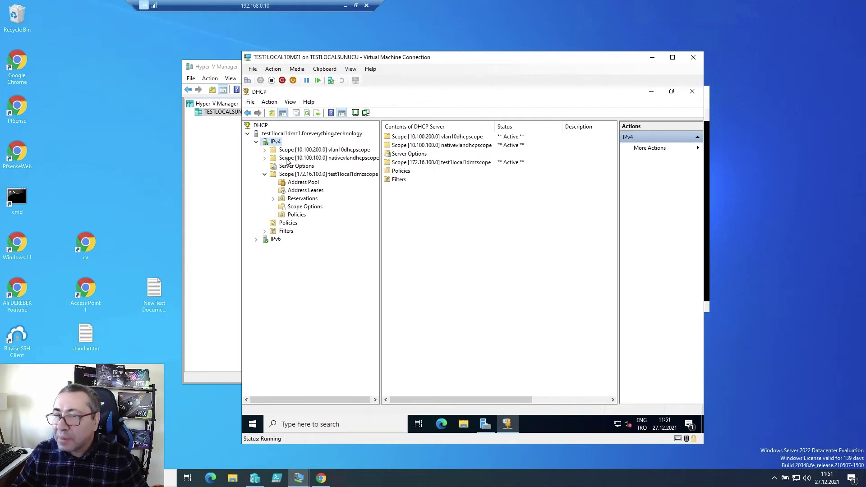
right_click(276, 143)
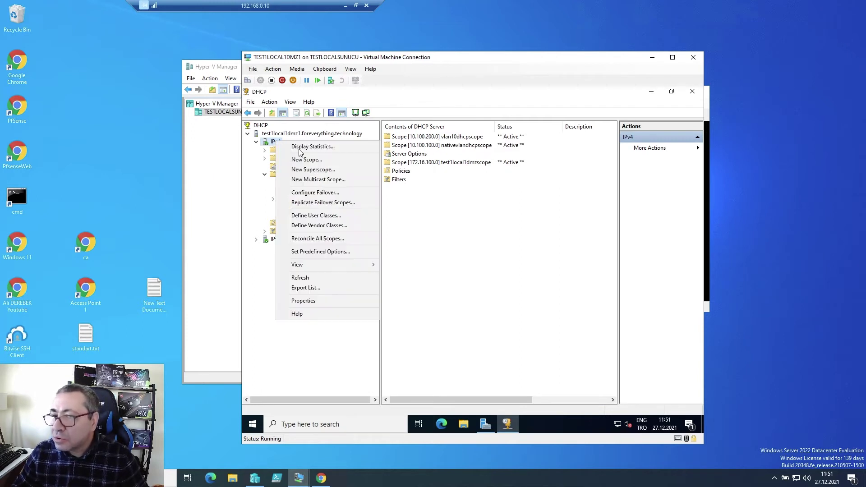
Start a fourth new scope and name it vlan100dhcpscope.
left_click(391, 214)
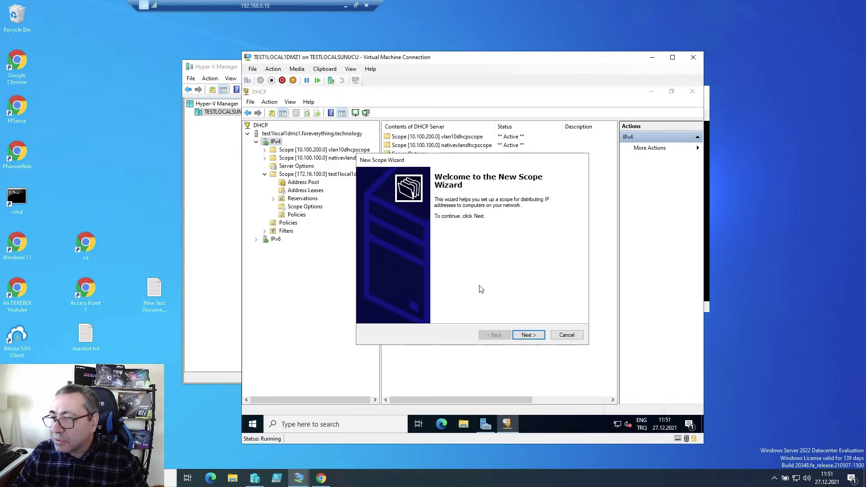
left_click(524, 334)
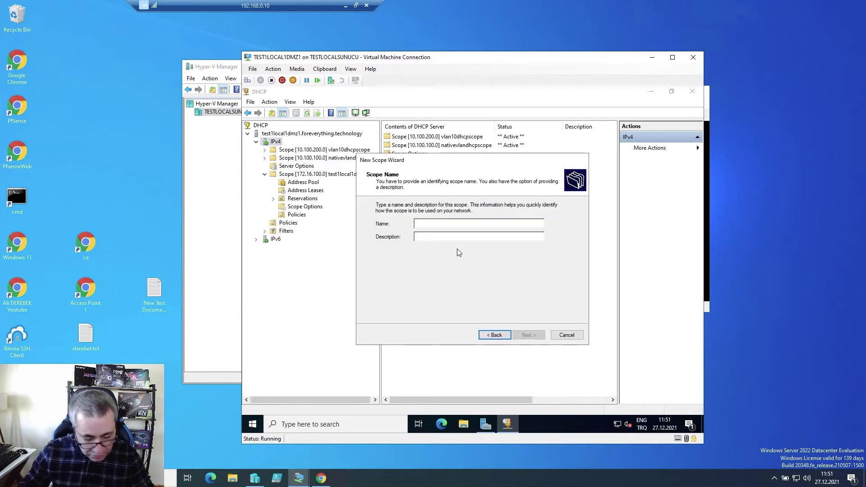
type("vlan100dhcpscope")
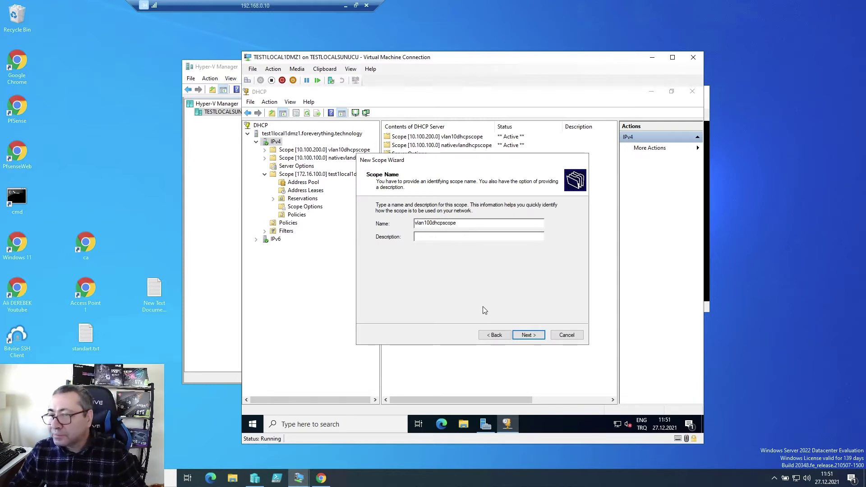
left_click(525, 335)
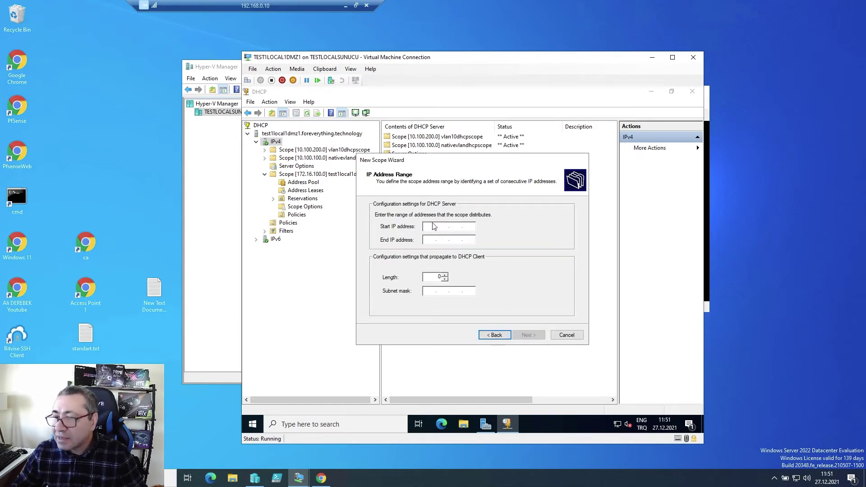
Set the range to 10.100.201.150–10.100.201.254 with length 24 (255.255.255.0).
left_click(345, 5)
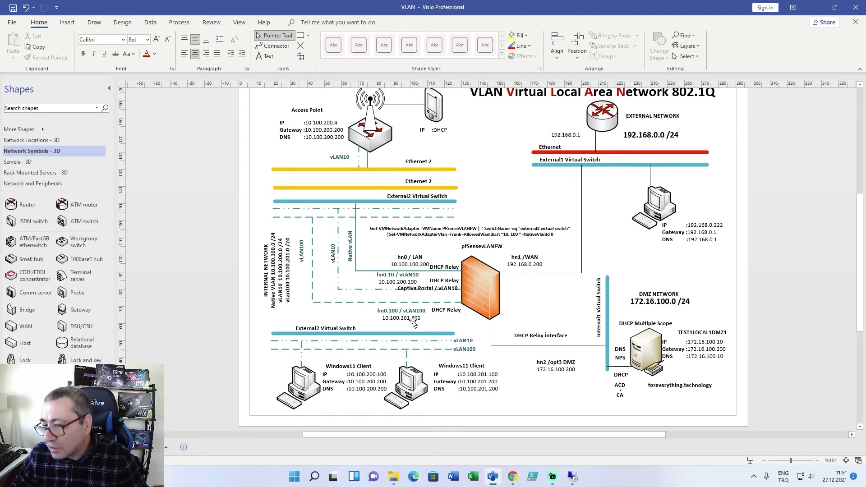
left_click(571, 476)
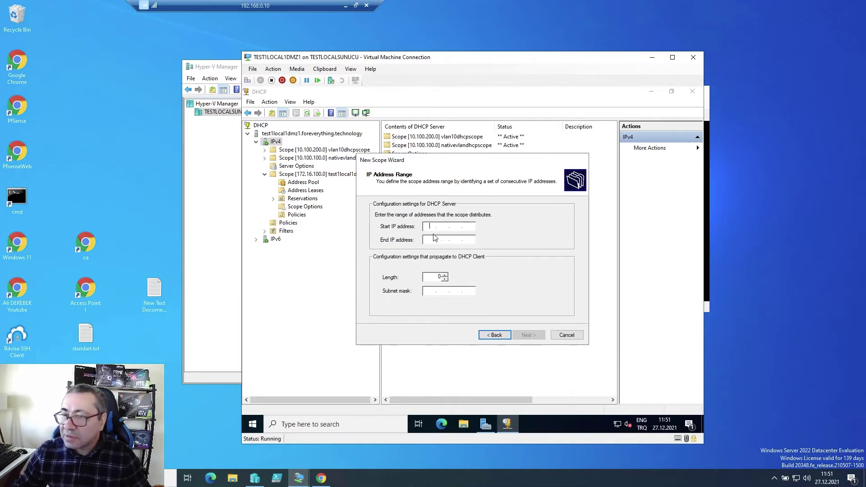
type("10 . ")
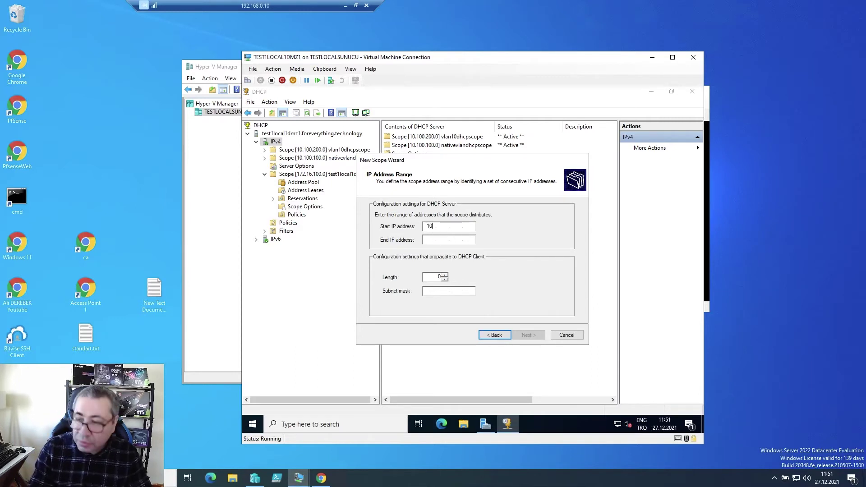
type("100 . ")
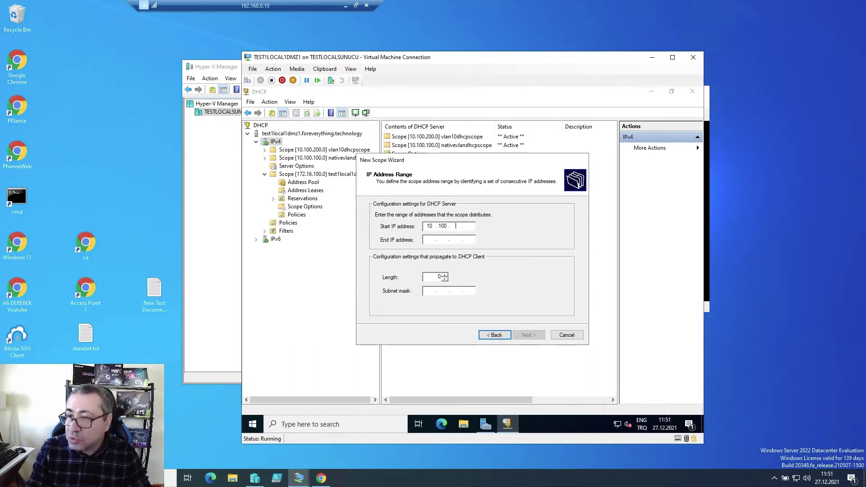
type("201")
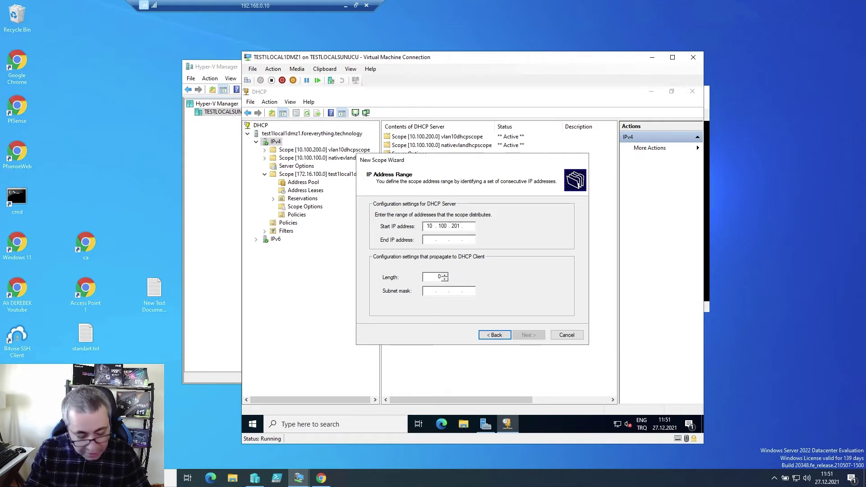
type(" . 150")
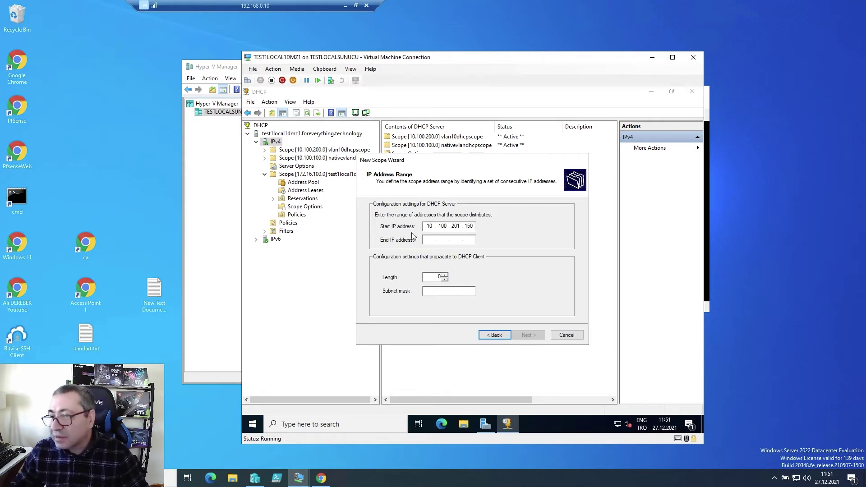
left_click(429, 239)
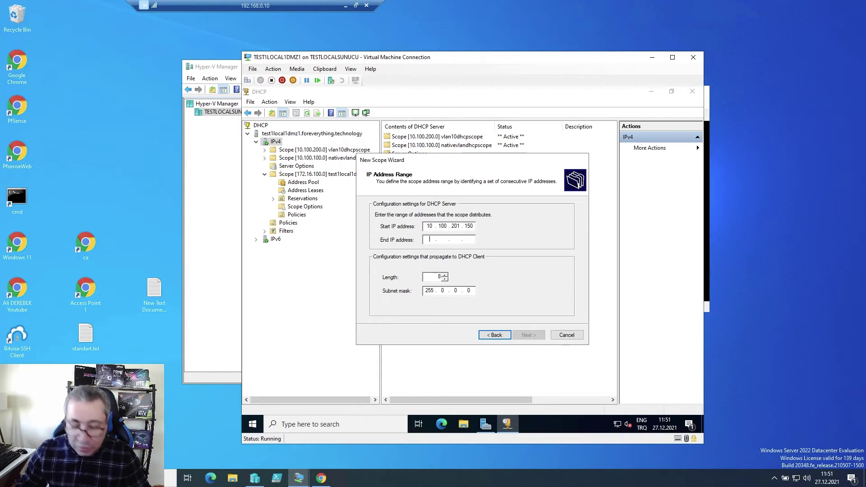
type("10 . 100 .  .")
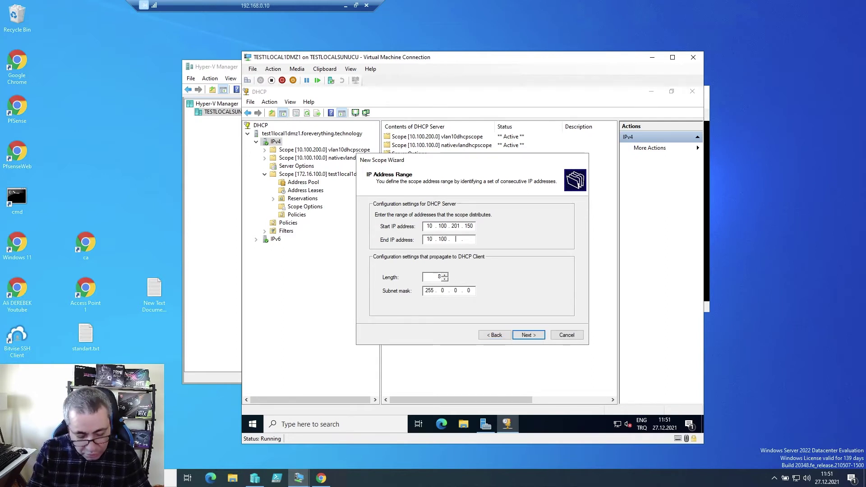
key("BackSpace")
key("BackSpace")
type("201 . 254")
left_click(439, 277)
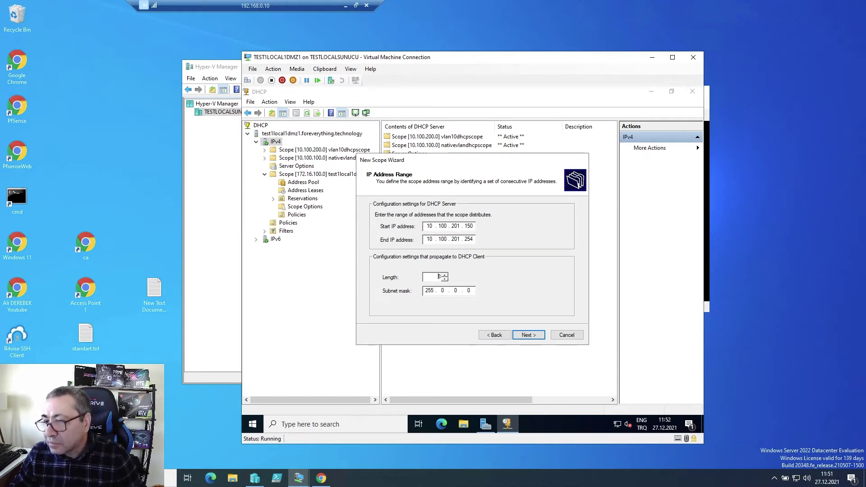
type("24")
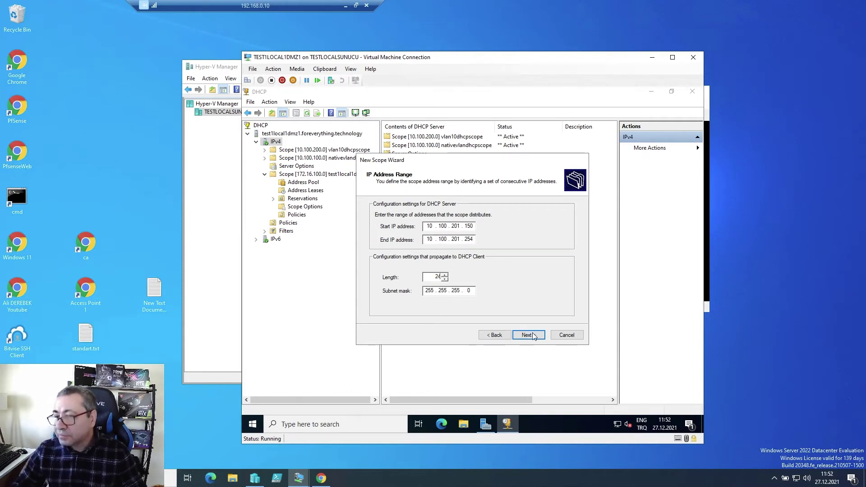
left_click(528, 334)
Skip exclusions, keep the default lease duration, and add router 10.100.201.200 as the scope's gateway.
left_click(526, 337)
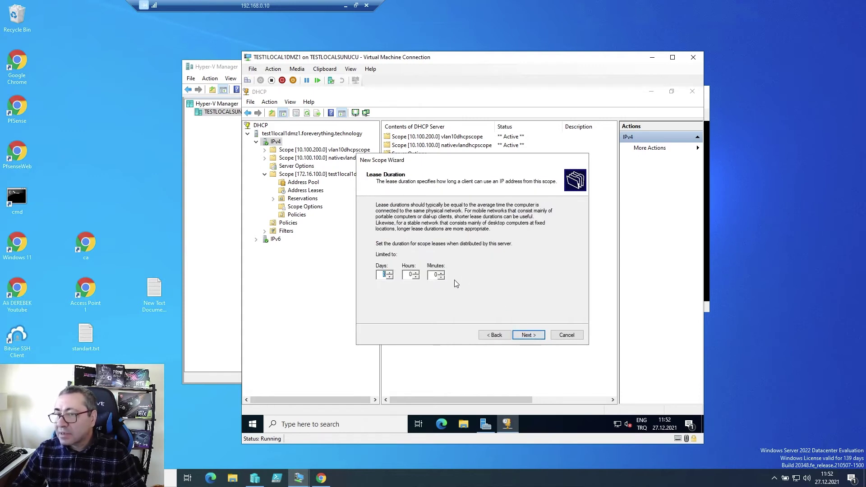
left_click(524, 336)
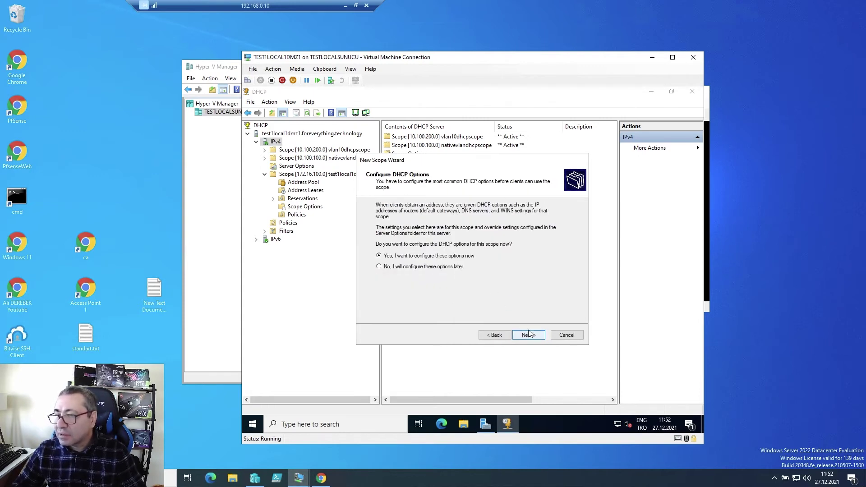
left_click(530, 336)
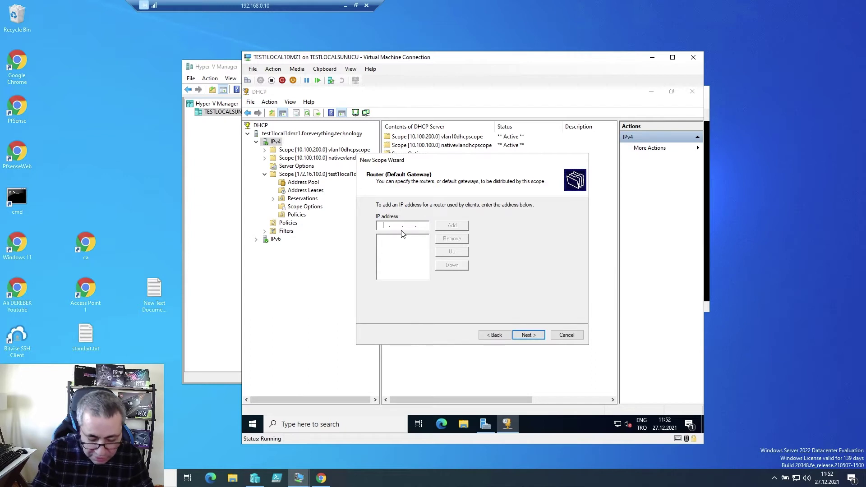
type("10.100..")
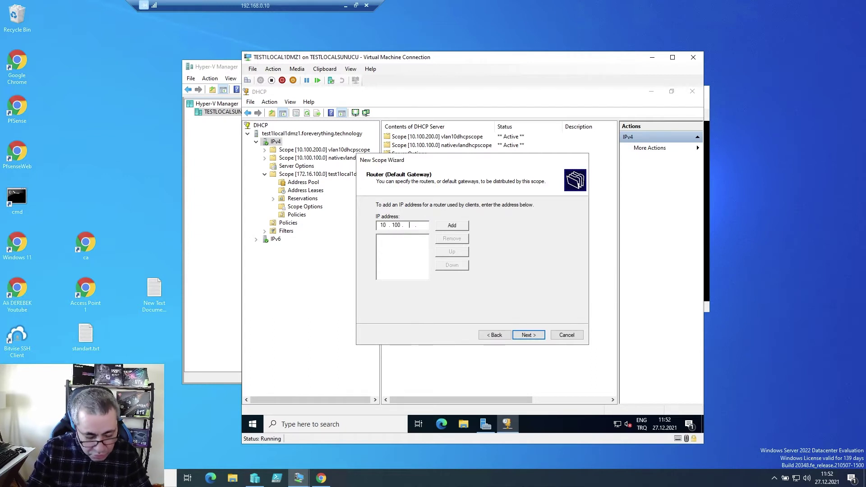
type("201.1")
key("BackSpace")
type("201 ")
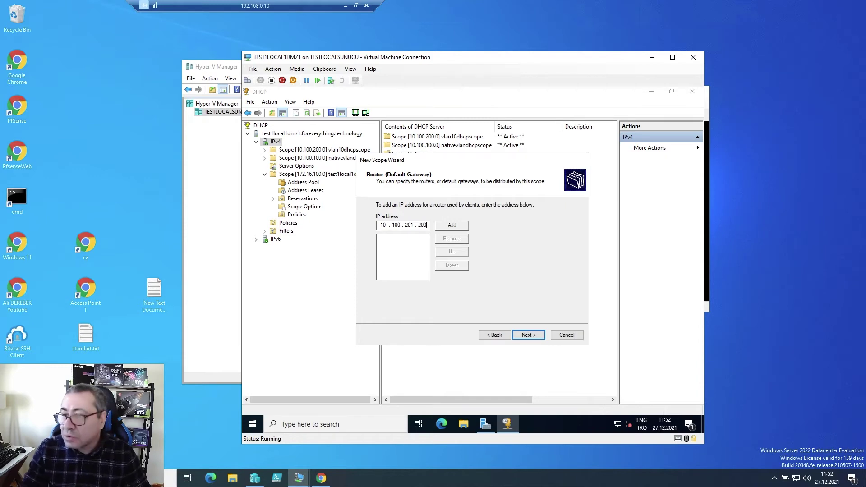
type("00")
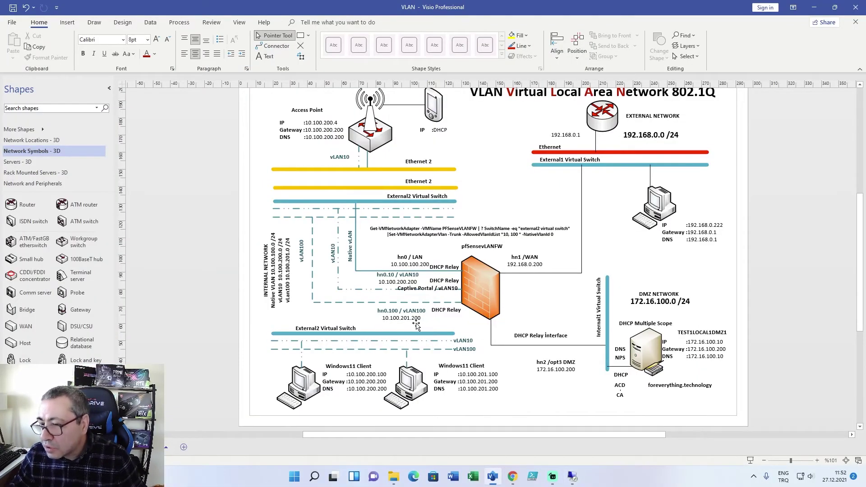
left_click(572, 477)
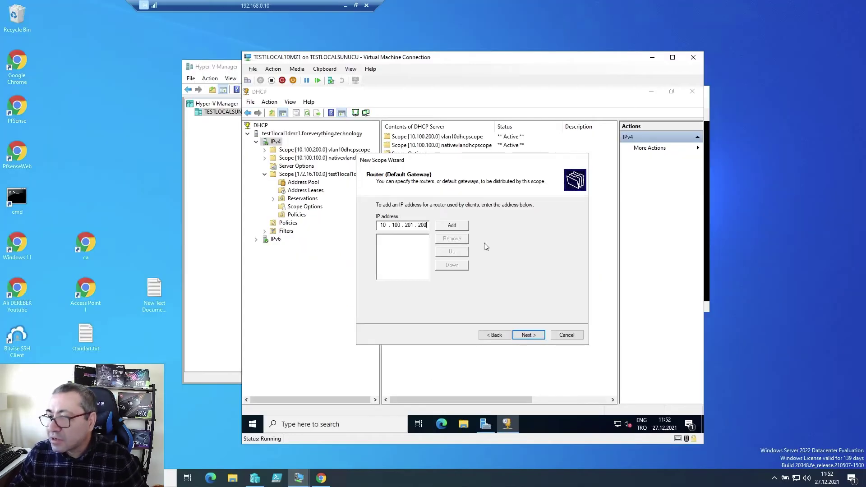
left_click(454, 228)
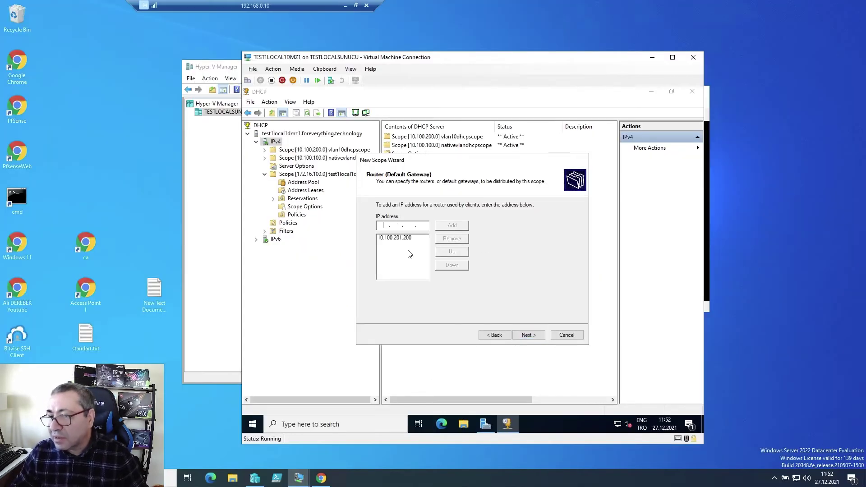
Accept DNS server 172.16.100.10, skip WINS, and activate the vlan100dhcpscope scope.
left_click(528, 335)
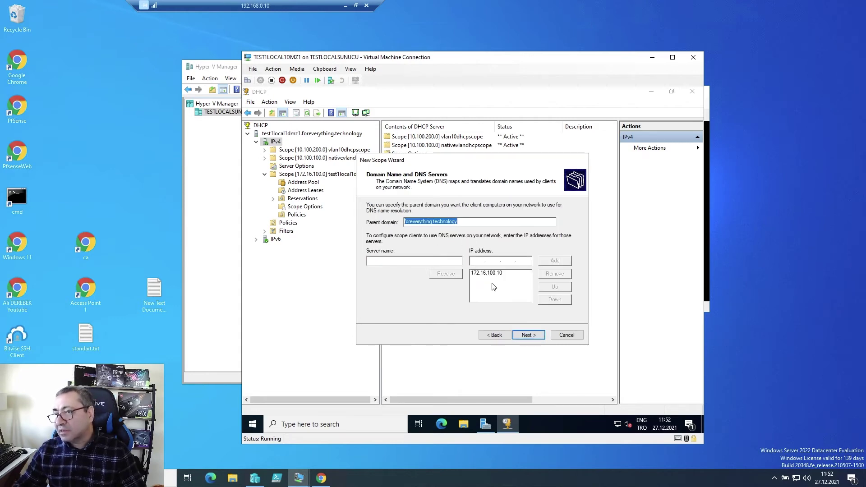
left_click(528, 335)
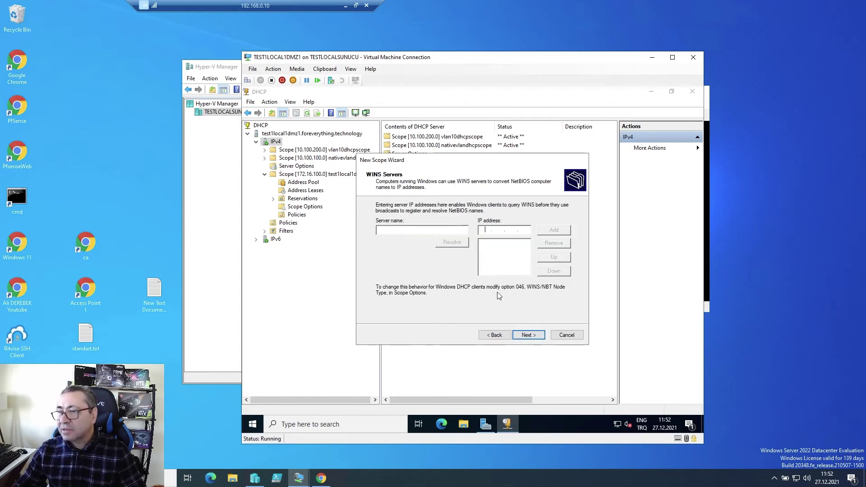
left_click(530, 337)
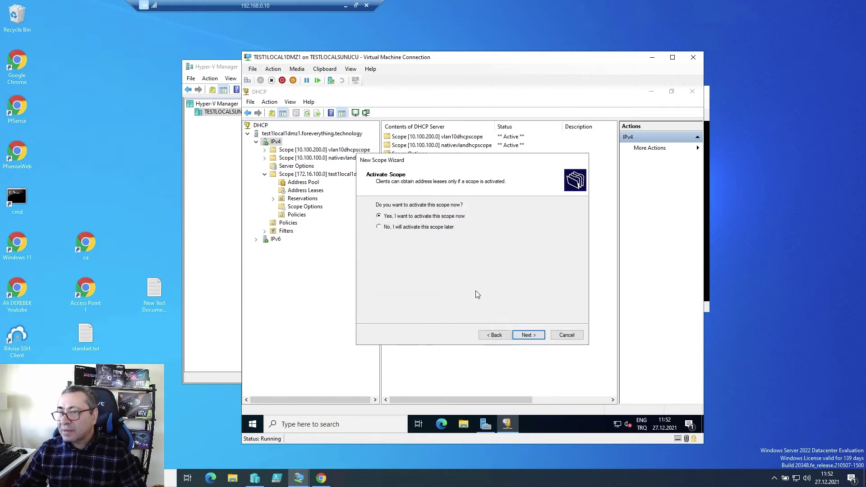
left_click(529, 335)
left_click(528, 335)
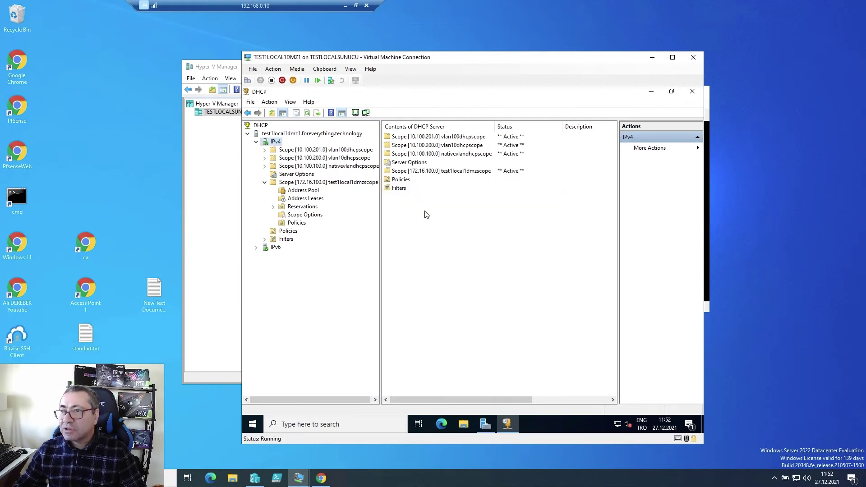
Expand the 10.100.100.0, 10.100.200.0 and 10.100.201.0 scopes in DHCP Manager.
left_click(265, 166)
left_click(264, 158)
left_click(265, 149)
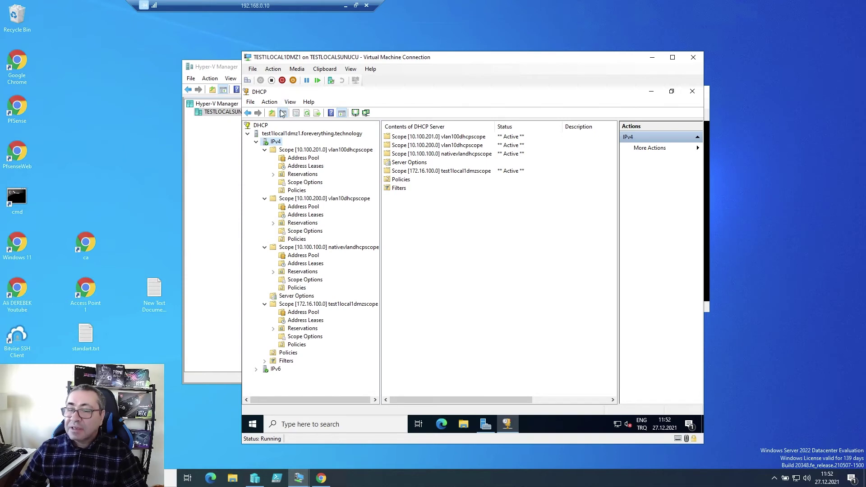
left_click(325, 482)
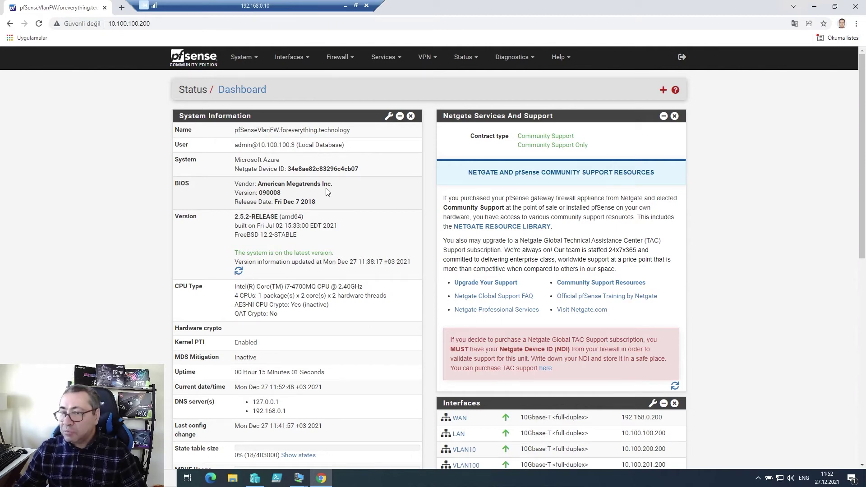
Enable DHCP Relay and select LAN, VLAN10 and VLAN100 as relay interfaces.
left_click(394, 63)
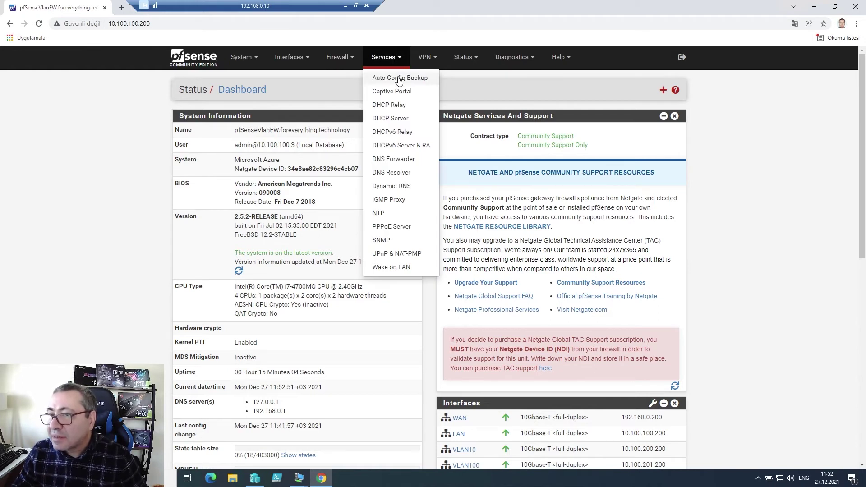
left_click(401, 107)
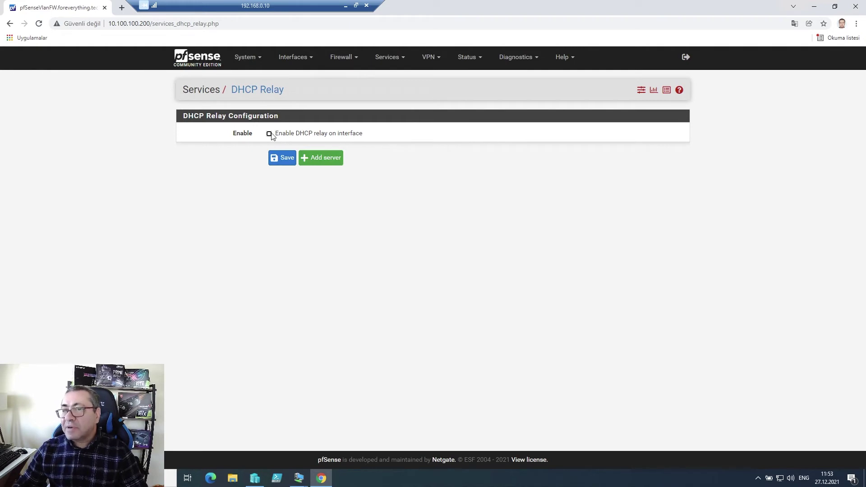
left_click(269, 134)
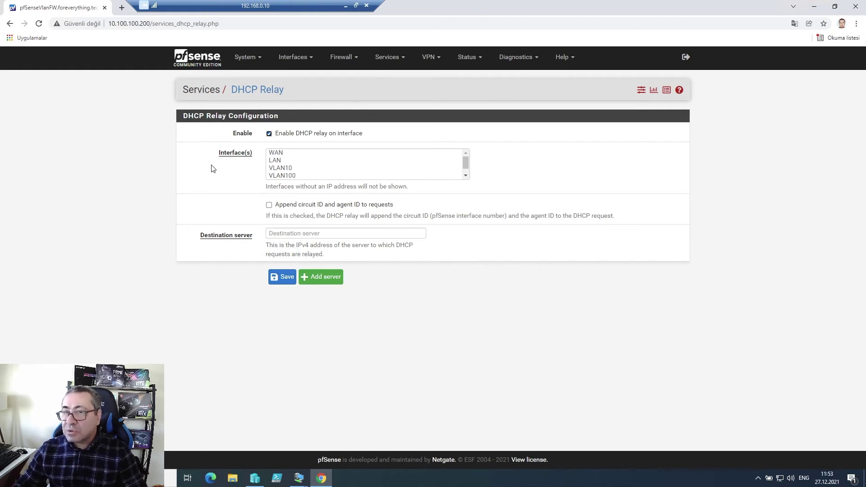
left_click(279, 161)
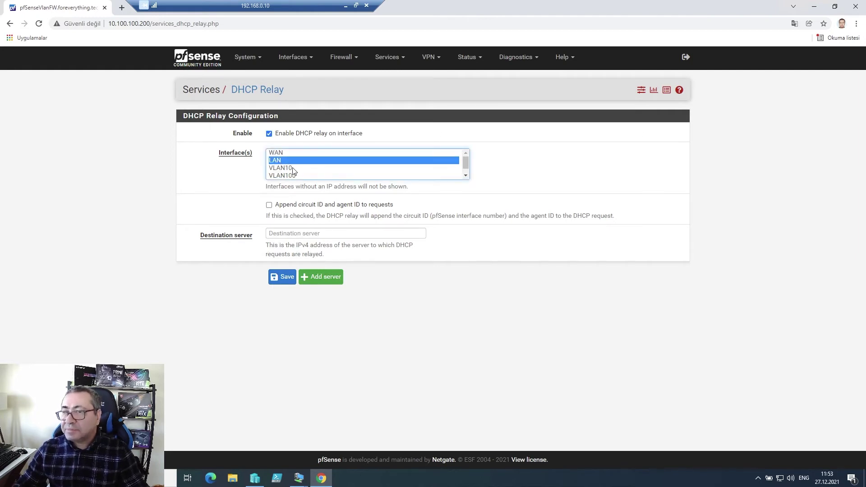
left_click(291, 168, "ctrl")
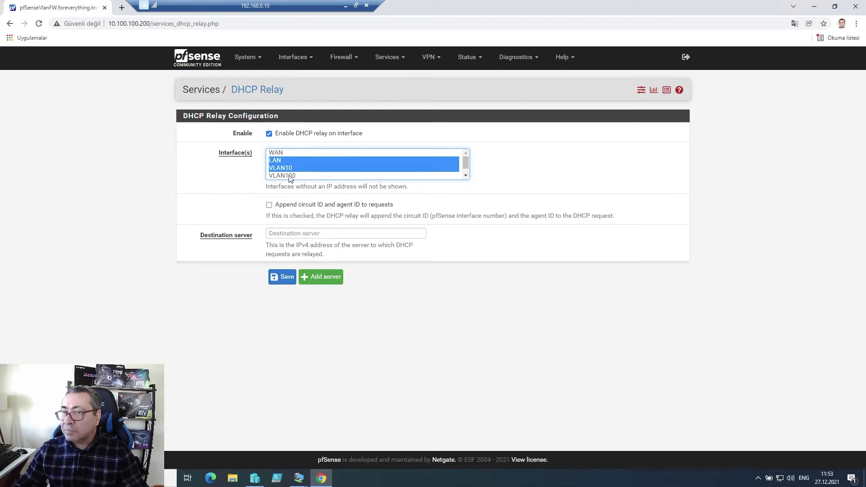
left_click(289, 176, "ctrl")
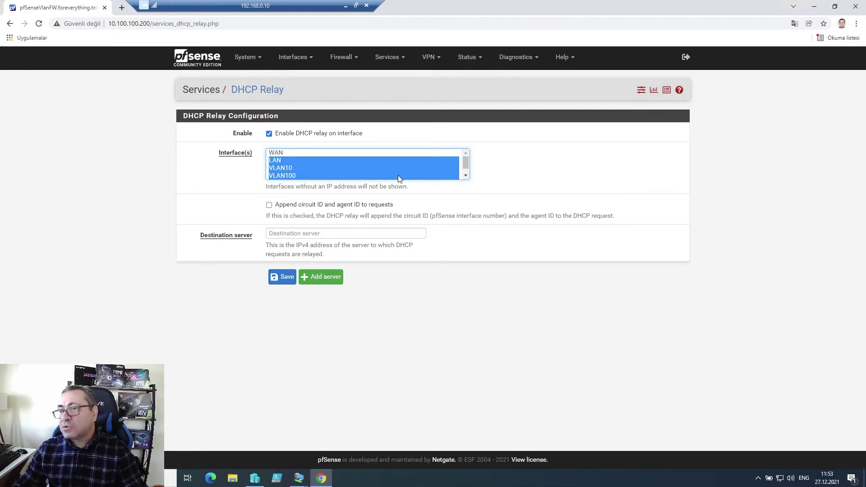
Set the relay destination server to 172.16.100.10 and save the settings.
scroll(469, 173, "down", 1)
scroll(466, 168, "up", 1)
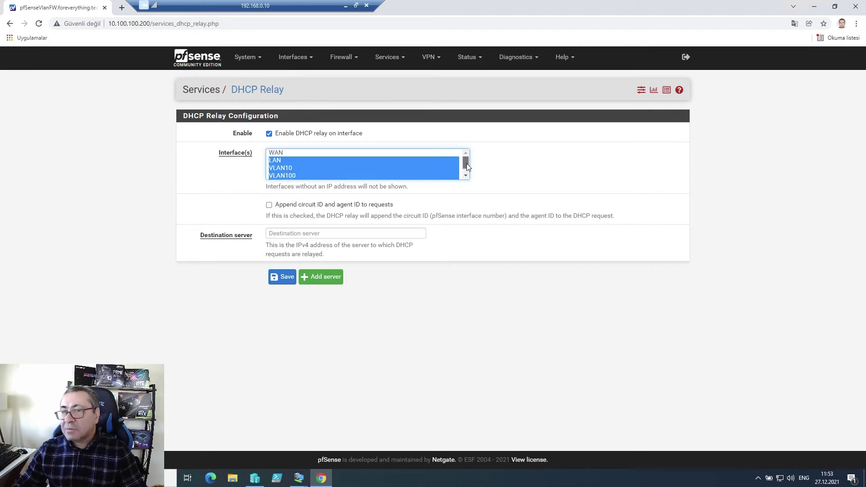
left_click_drag(467, 165, 467, 166)
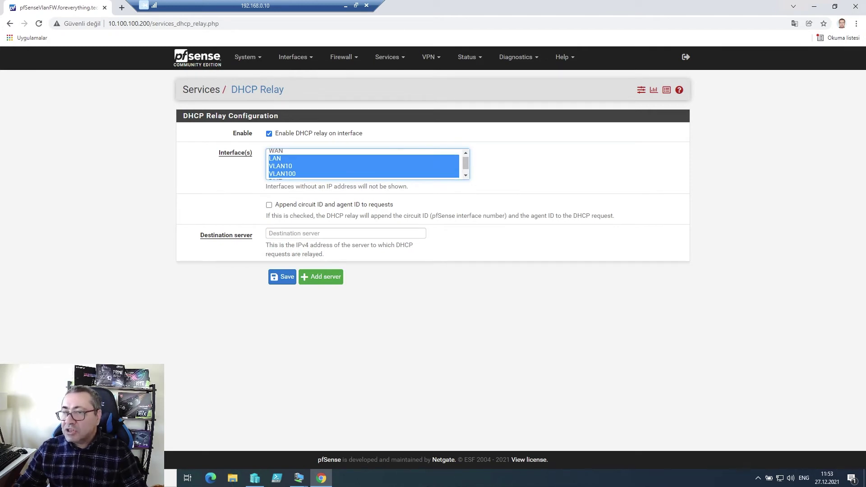
left_click(290, 232)
left_click(291, 251)
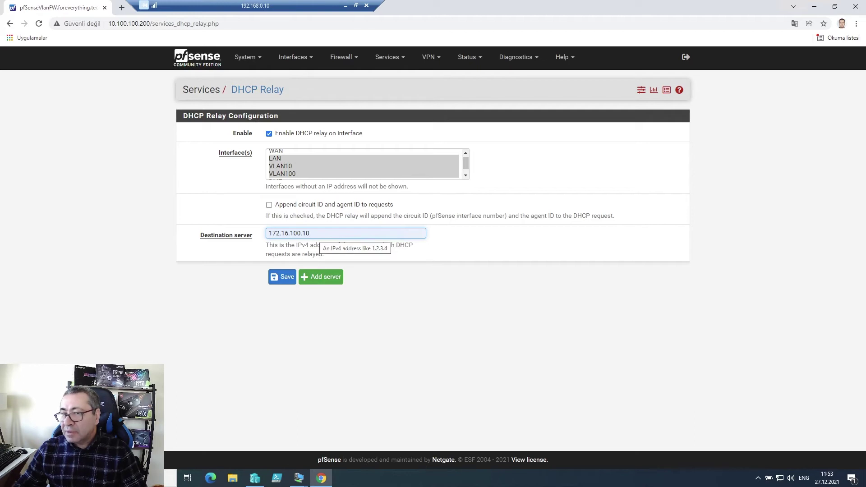
left_click(286, 279)
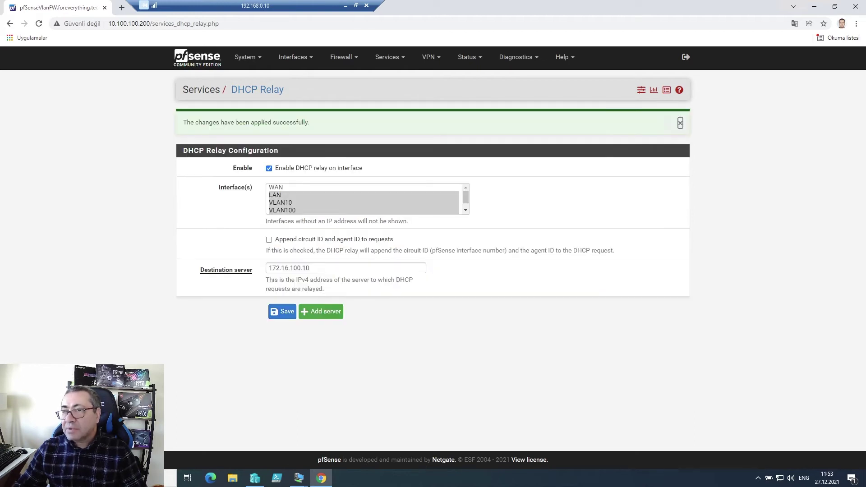
Recheck the DHCP Relay page, then return to the pfSense dashboard.
left_click(205, 66)
left_click(385, 63)
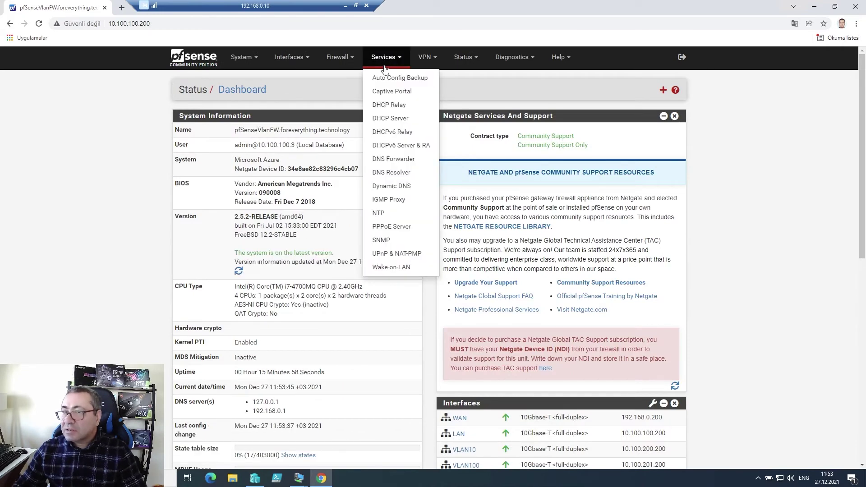
left_click(390, 106)
left_click(207, 60)
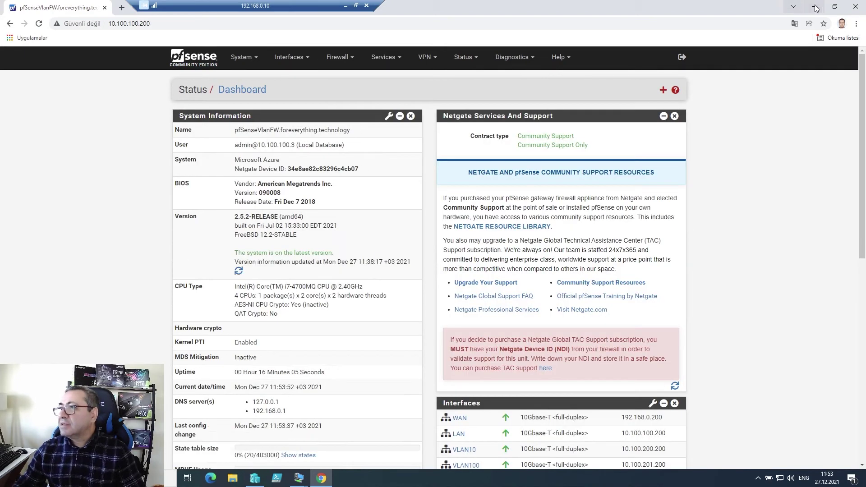
Start the Windows11TR001 virtual machine from Hyper-V Manager.
left_click(816, 8)
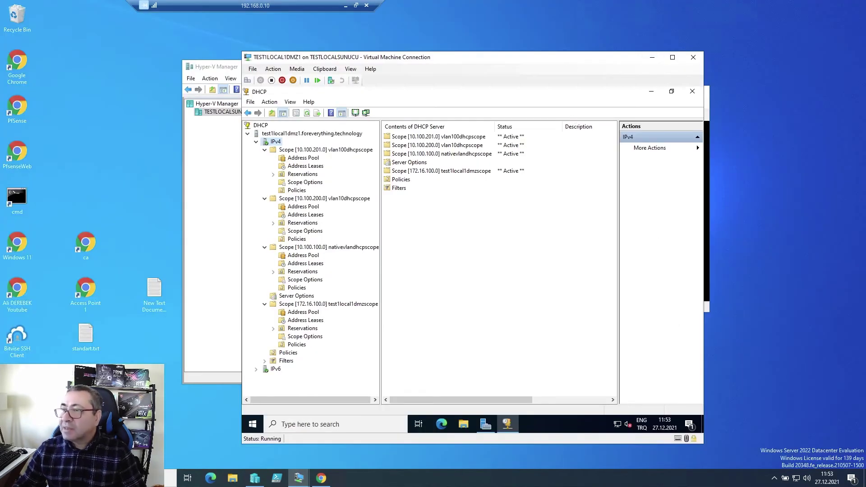
left_click(652, 57)
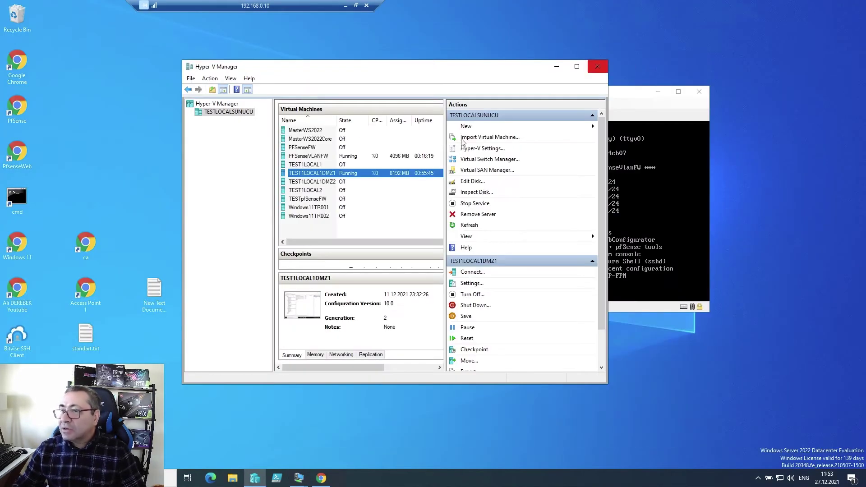
right_click(321, 207)
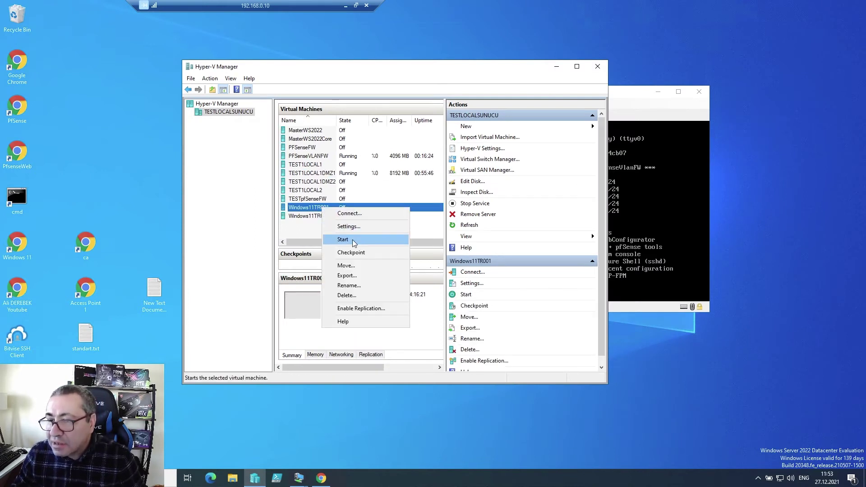
left_click(354, 243)
Connect to the Windows11TR001 console and move its window aside.
right_click(328, 207)
left_click(324, 205)
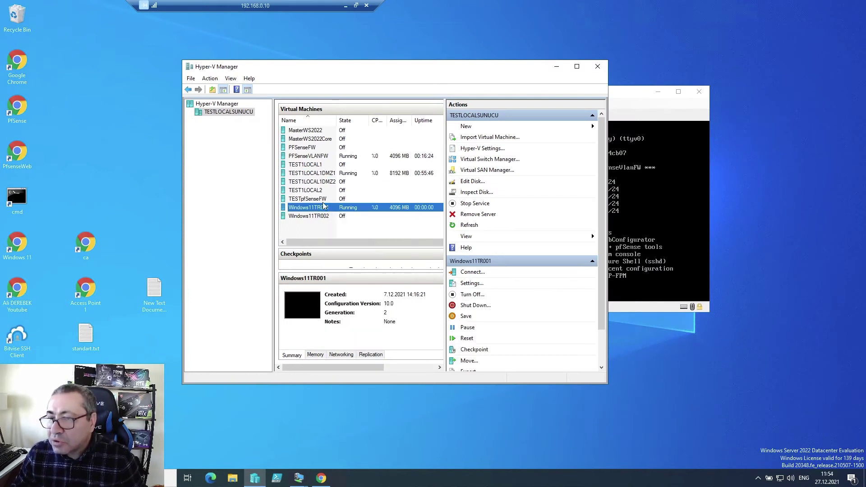
double_click(323, 206)
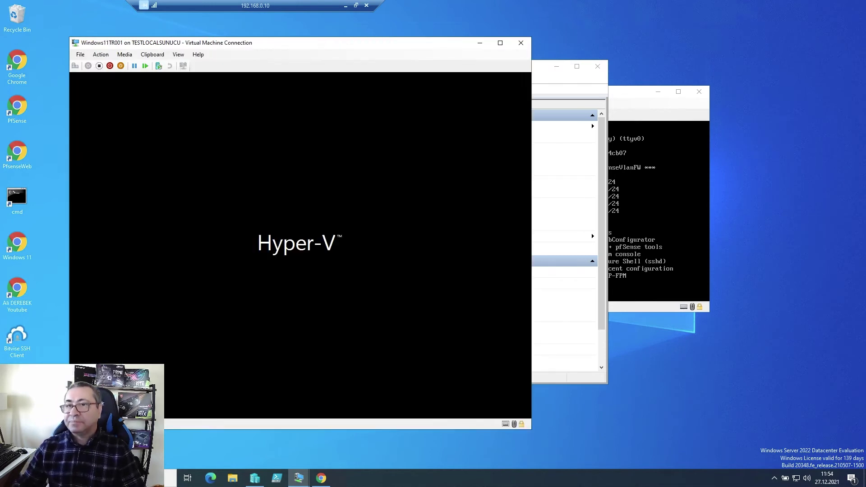
left_click_drag(241, 42, 359, 39)
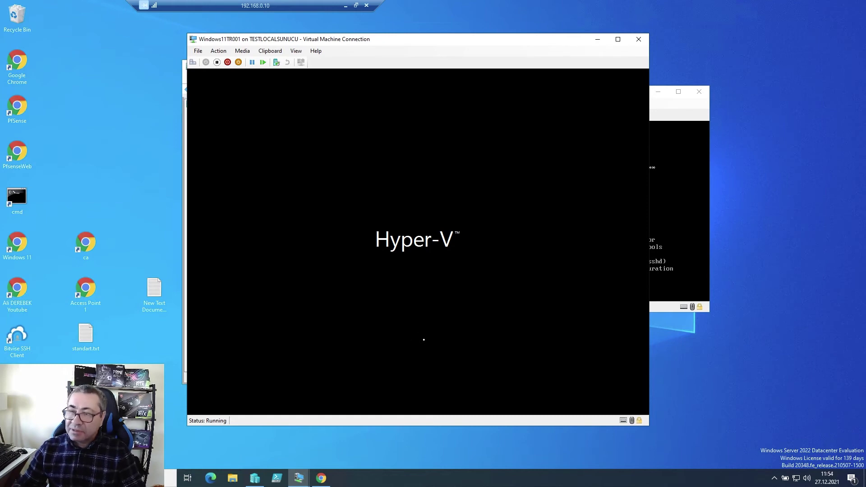
left_click(197, 52)
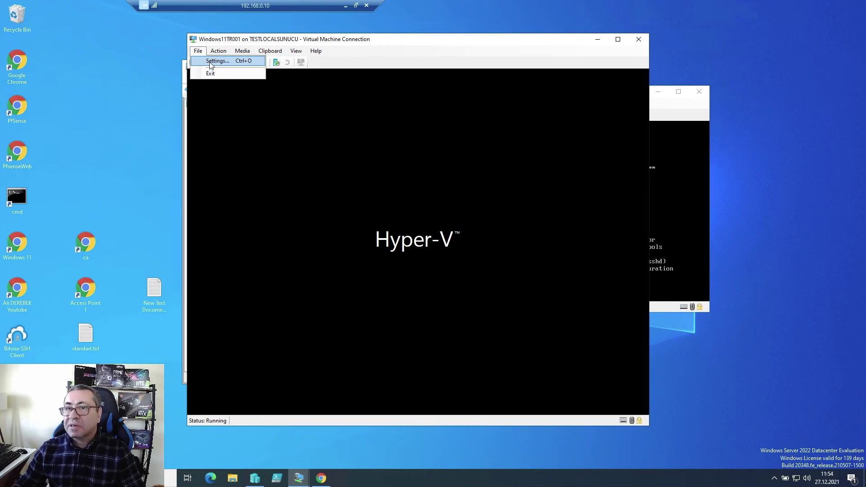
left_click(210, 62)
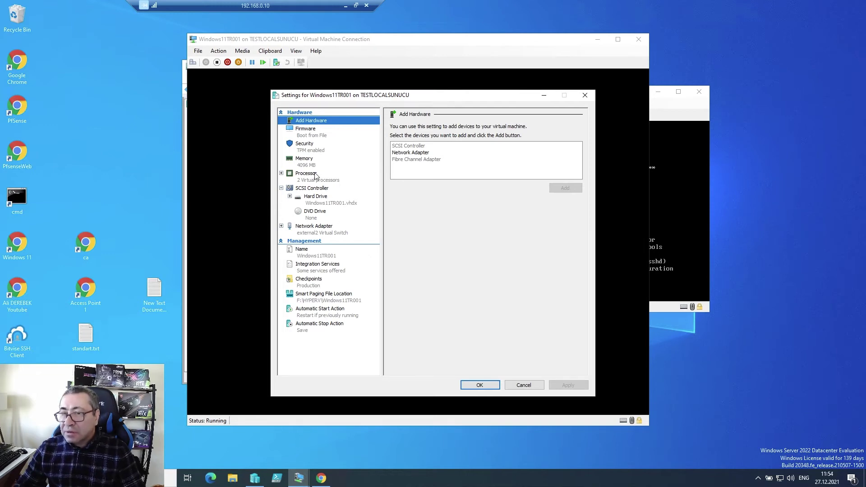
left_click(320, 229)
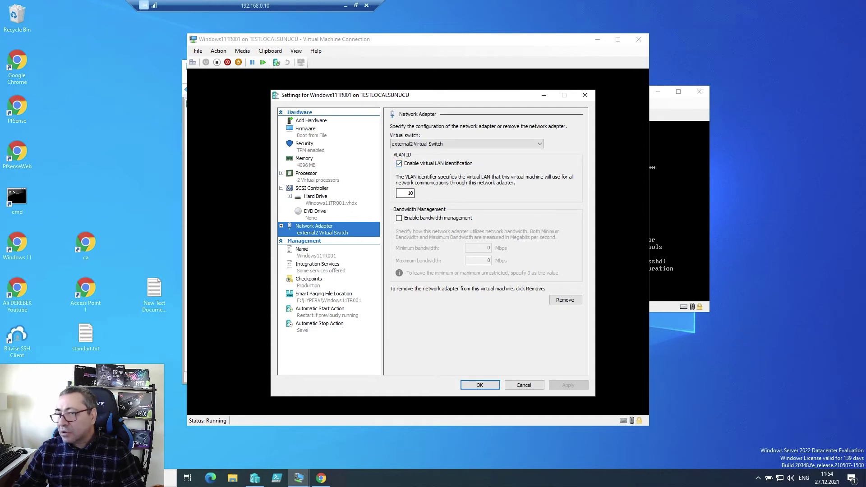
left_click(523, 386)
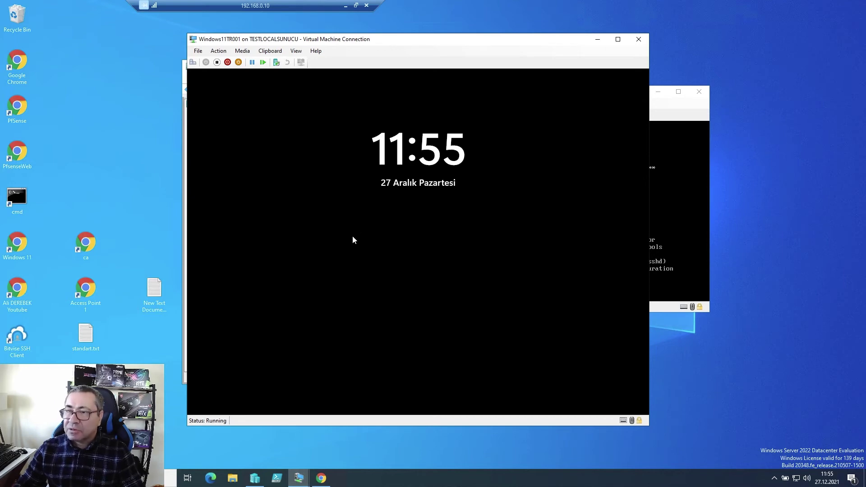
Sign in to Windows11TR001 with the local account password.
left_click(353, 236)
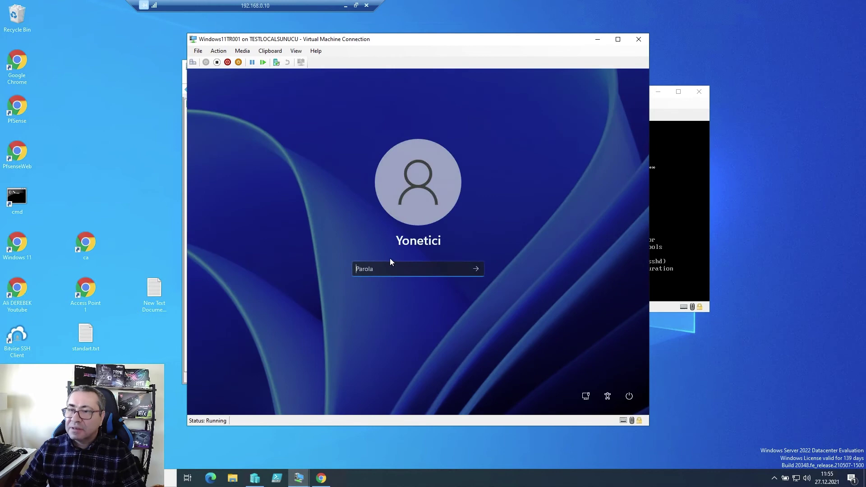
type("***")
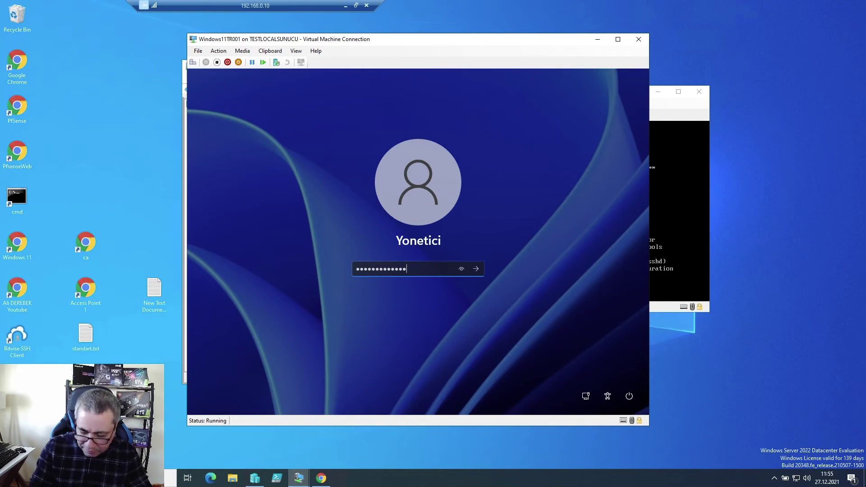
key("Return")
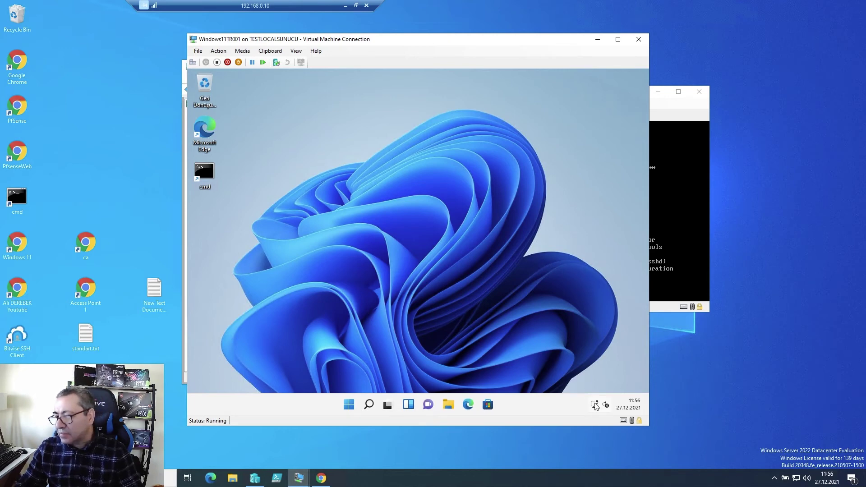
Open Advanced network settings and the more network adapter options in Windows Settings.
right_click(594, 404)
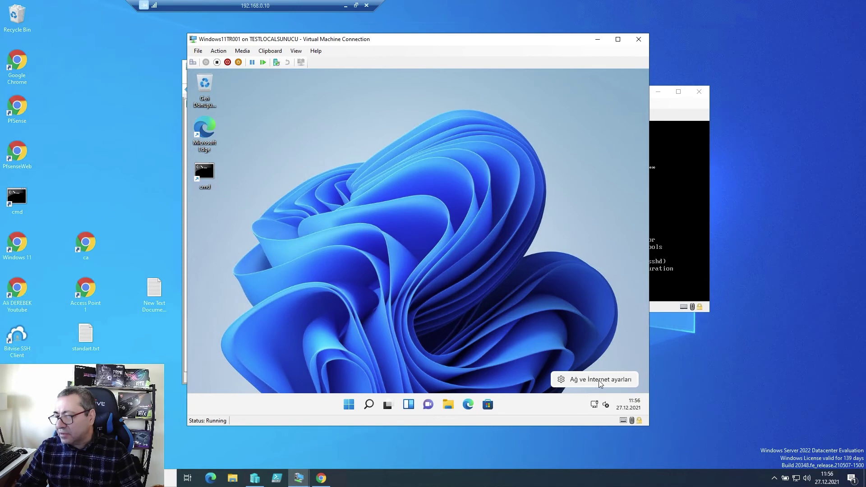
left_click(600, 380)
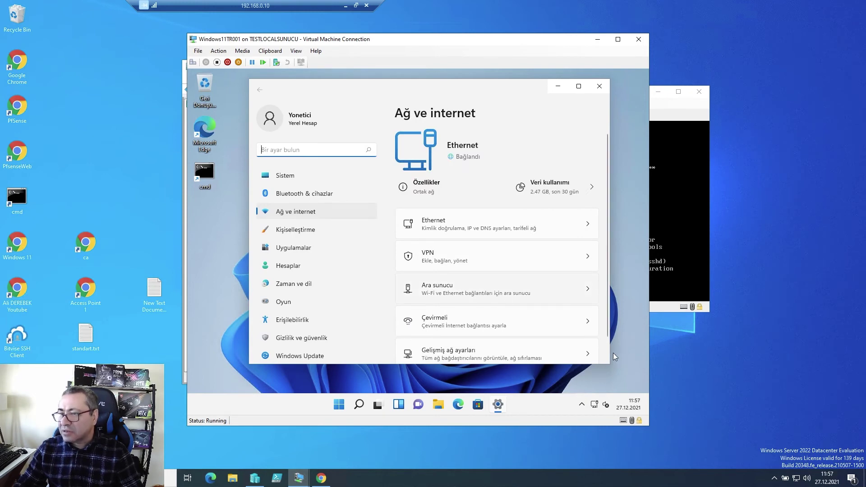
left_click(497, 292)
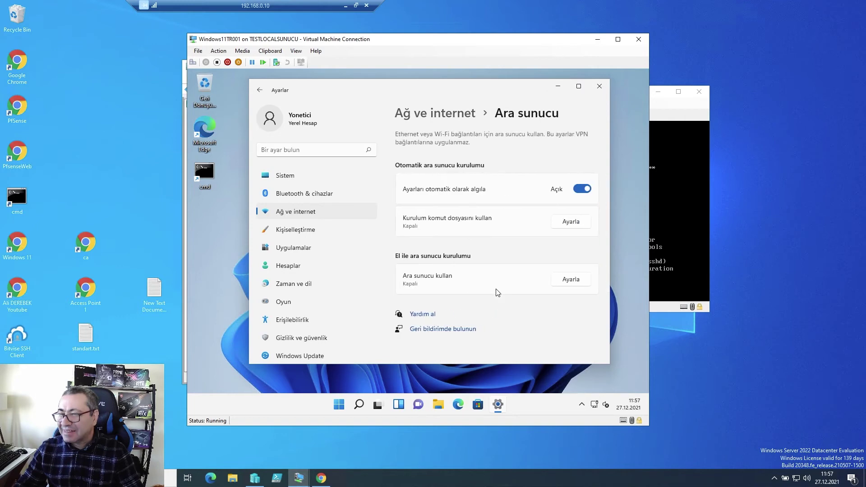
left_click(261, 92)
scroll(459, 332, "down", 1)
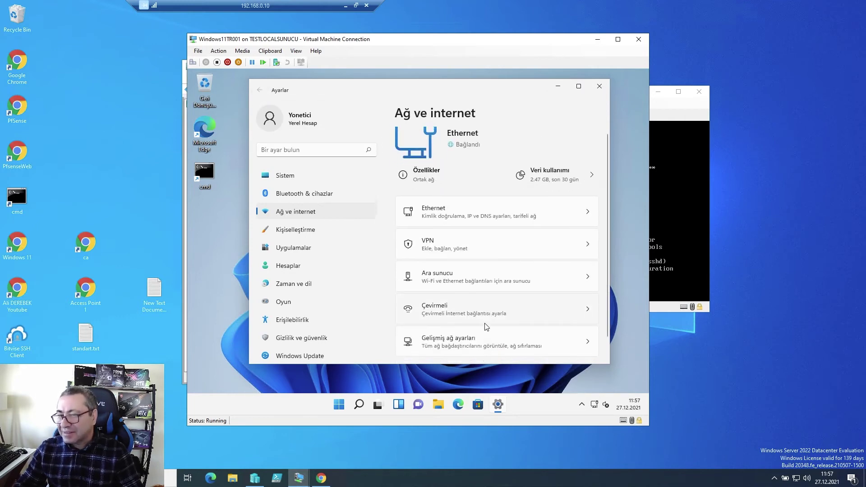
left_click(460, 332)
scroll(460, 306, "down", 3)
left_click(457, 266)
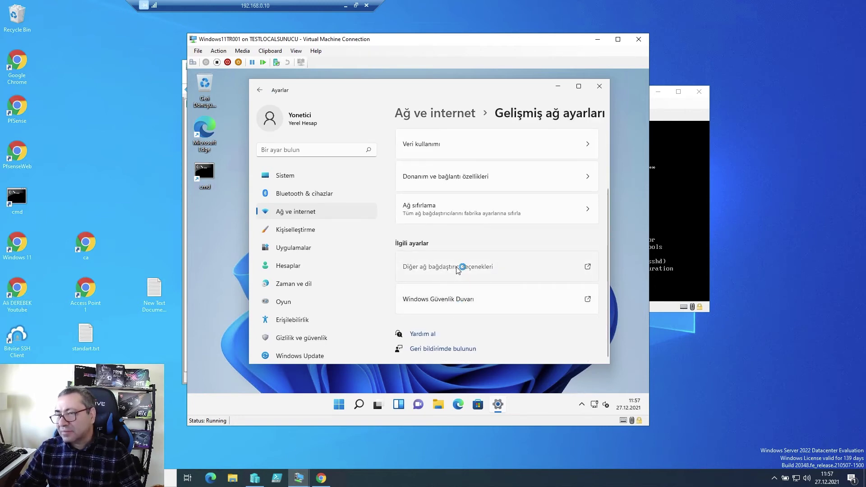
Set the Ethernet adapter's IPv4 to obtain IP and DNS server addresses automatically.
left_click(291, 167)
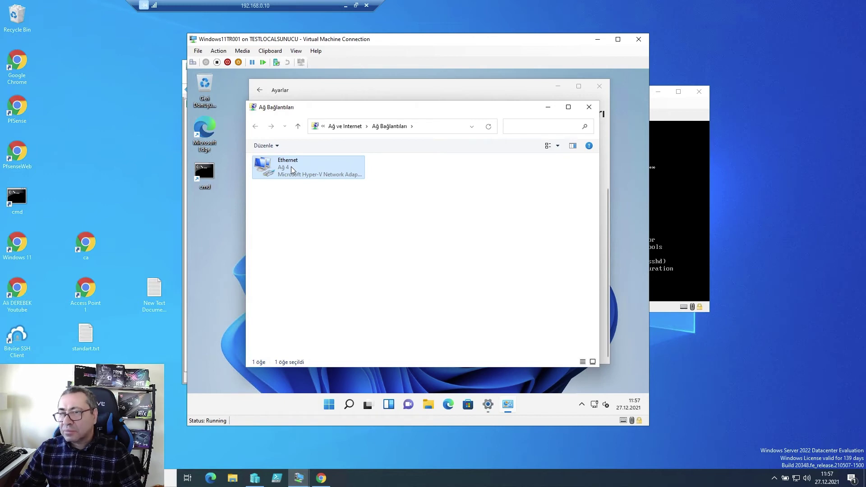
right_click(287, 167)
left_click(324, 253)
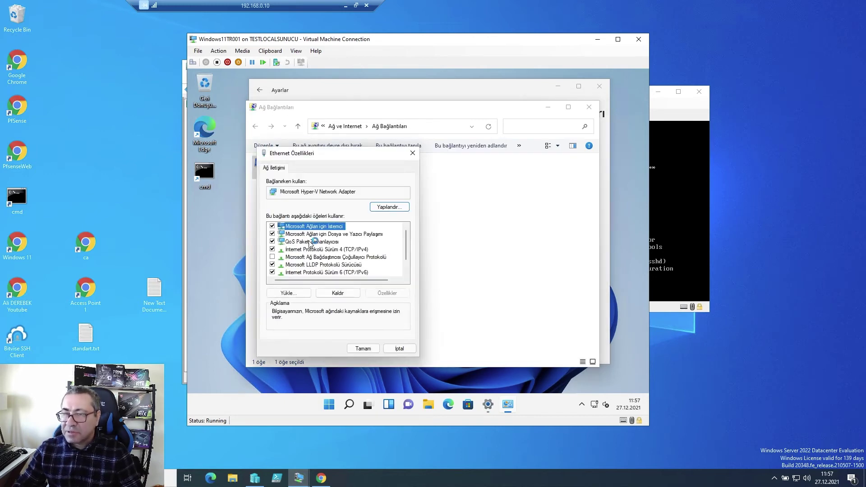
left_click(350, 250)
left_click(389, 294)
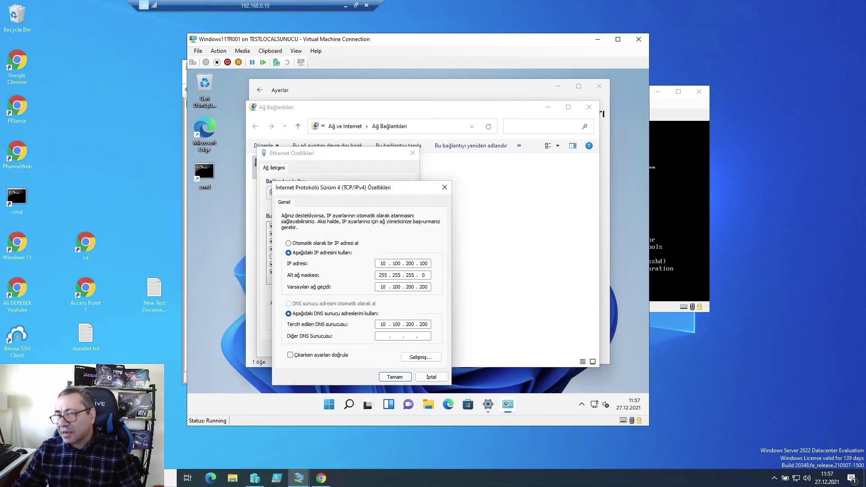
left_click(318, 243)
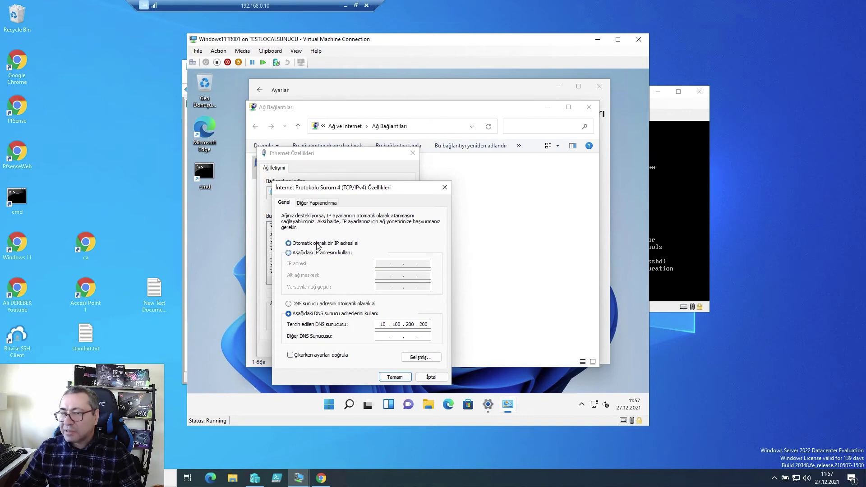
left_click(332, 303)
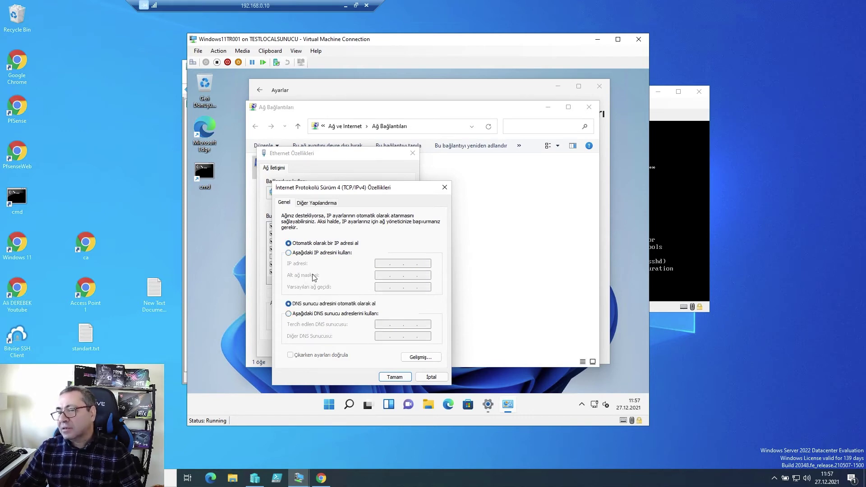
left_click(394, 377)
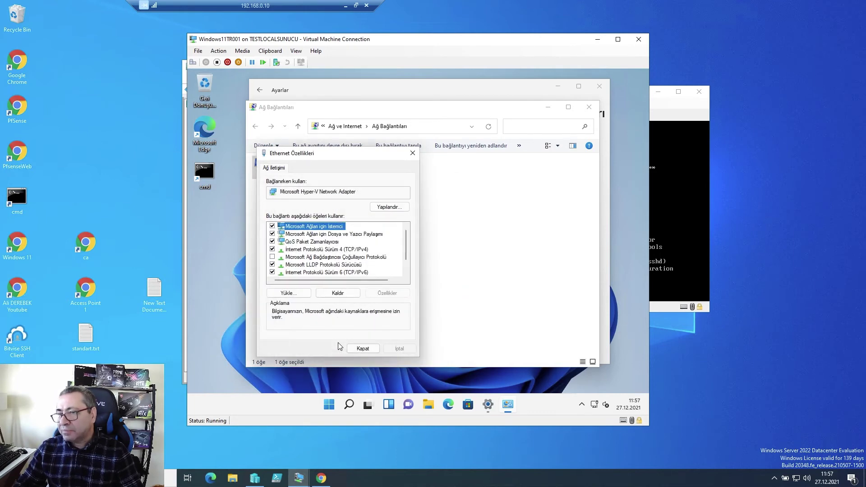
Close the adapter properties, Network Connections and Settings windows.
key("Return")
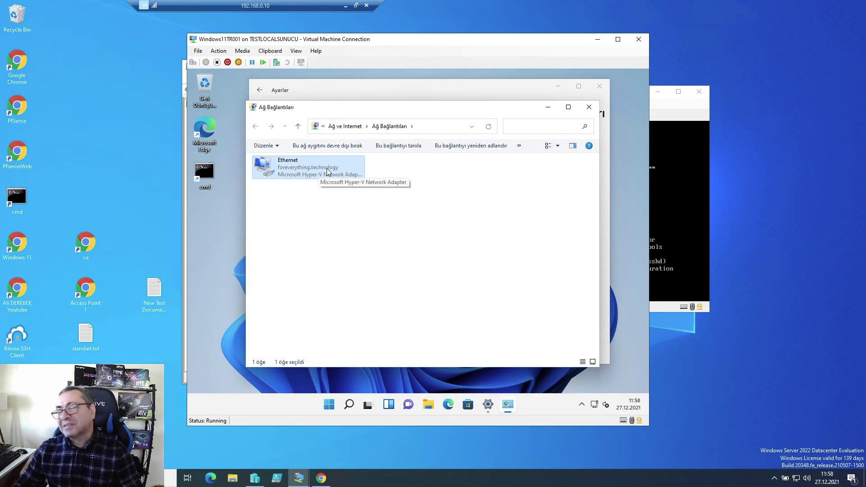
left_click(589, 108)
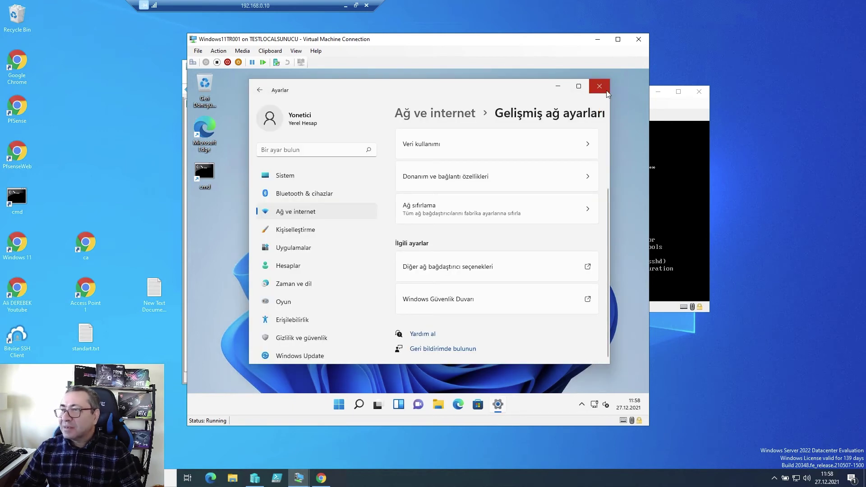
left_click(605, 90)
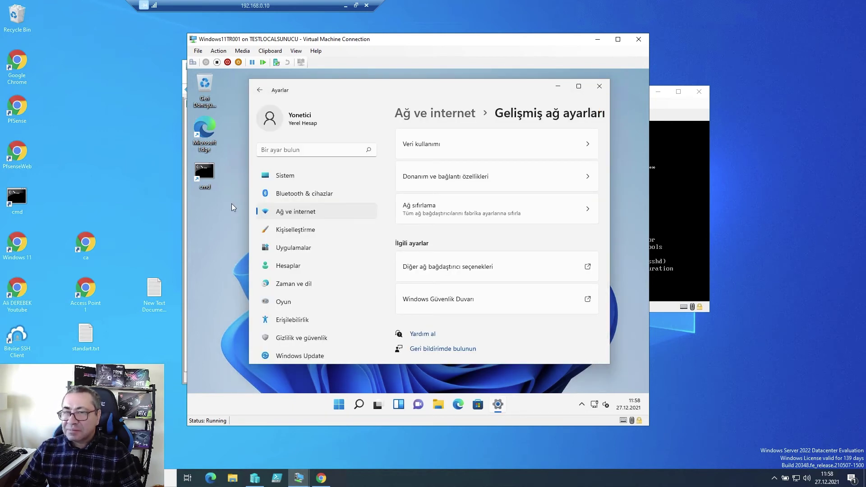
double_click(204, 178)
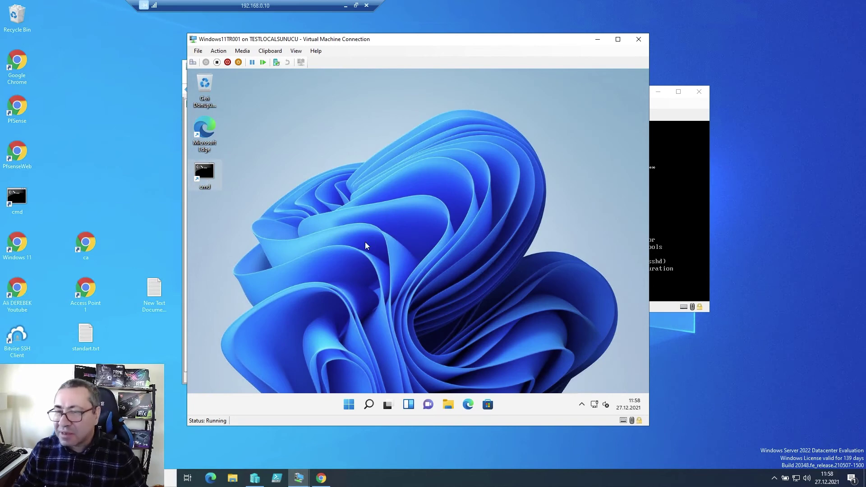
Run ipconfig /all to confirm the 10.100.200.150 lease from DHCP server 172.16.100.10.
type("ipconfig /all")
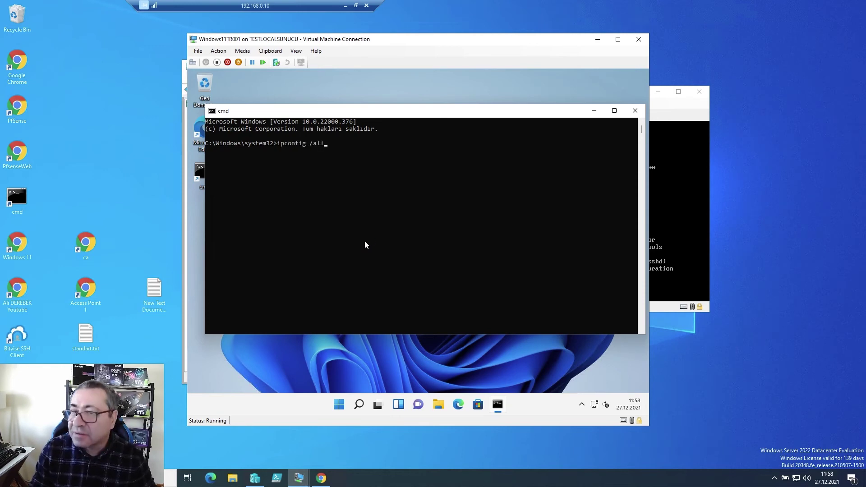
key("Return")
key("Return")
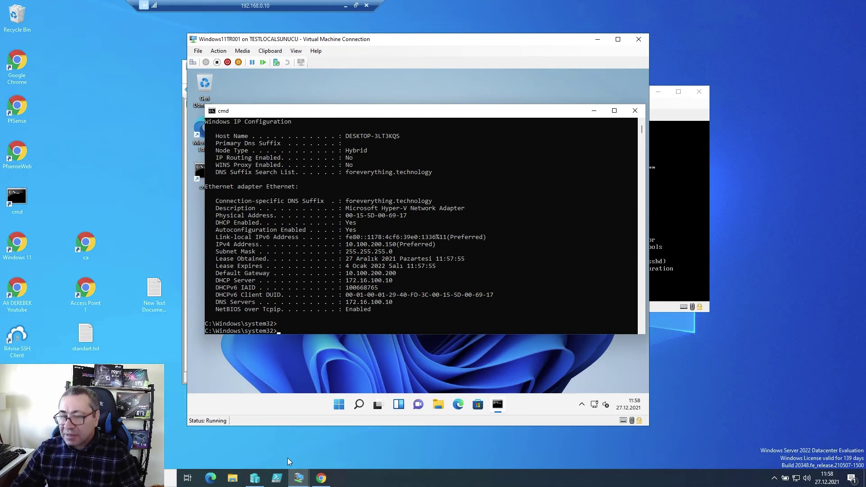
left_click(303, 480)
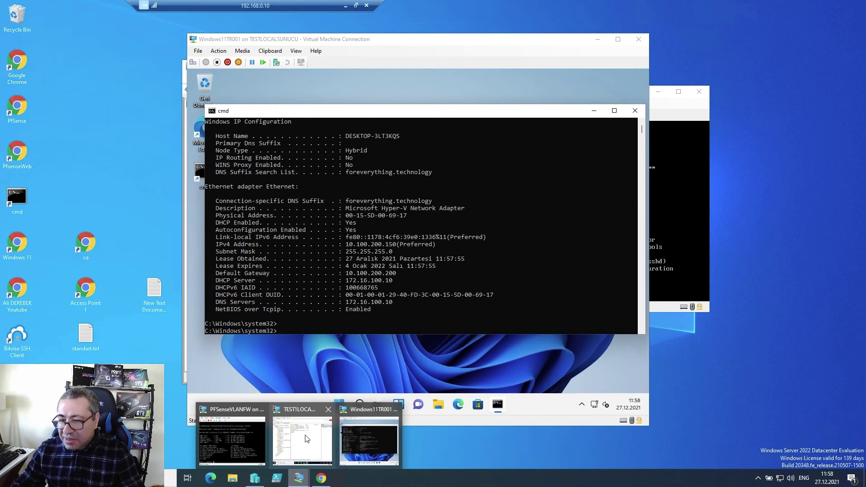
Check the 10.100.200.150 lease in the vlan10 scope's Address Leases, then launch Edge in the VM.
left_click(306, 437)
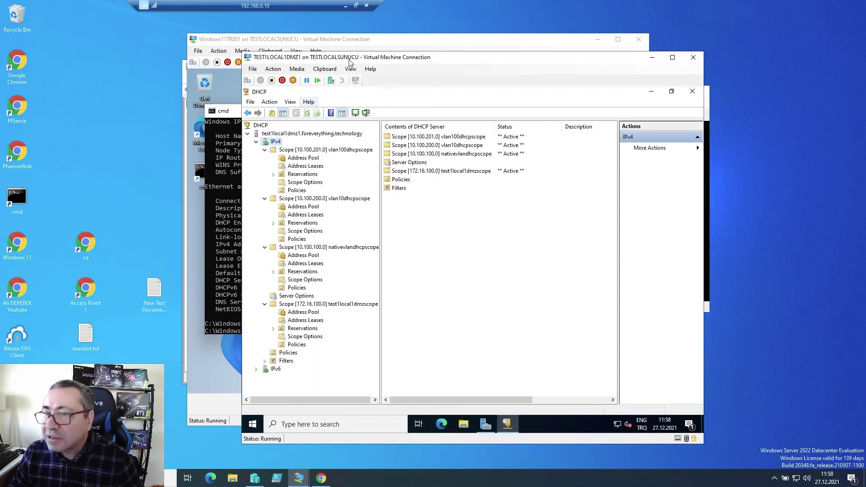
left_click(310, 215)
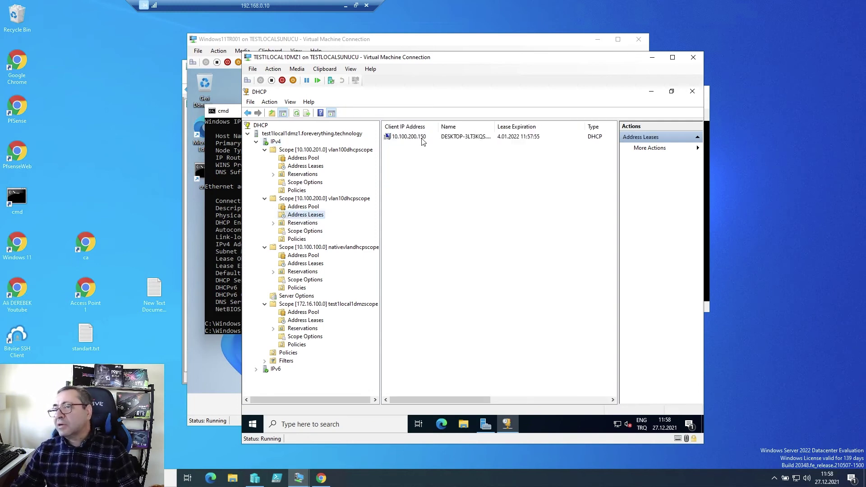
left_click(423, 139)
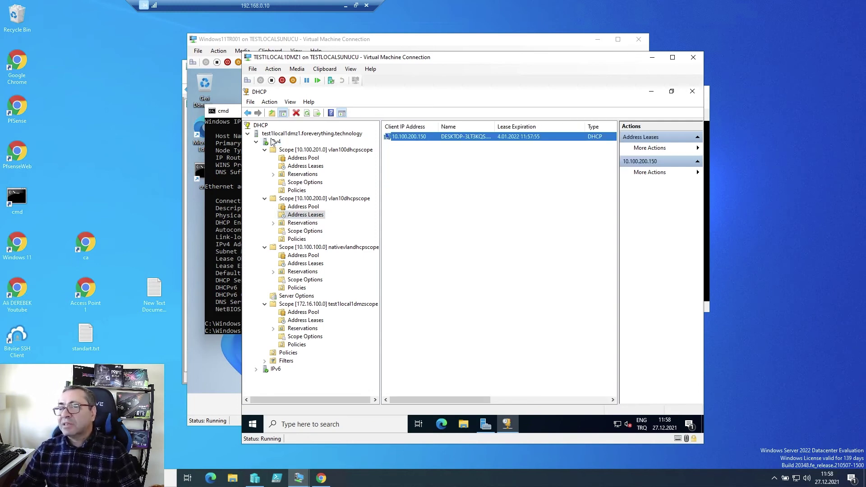
left_click(233, 122)
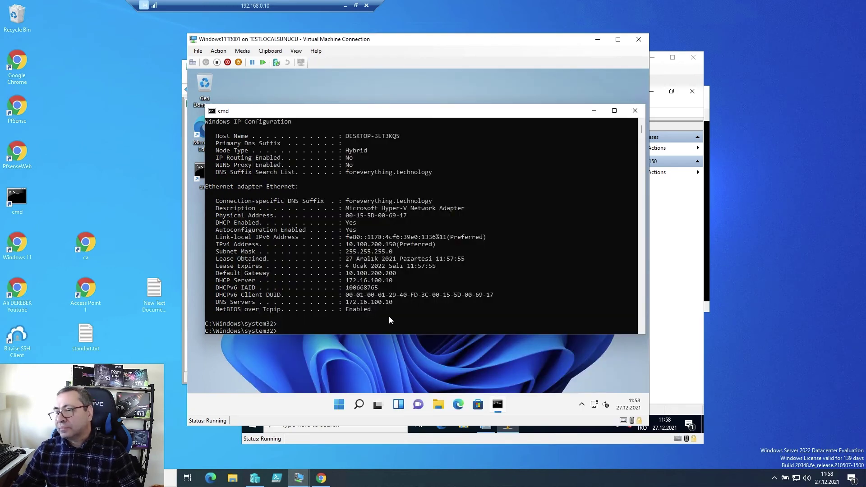
left_click(458, 404)
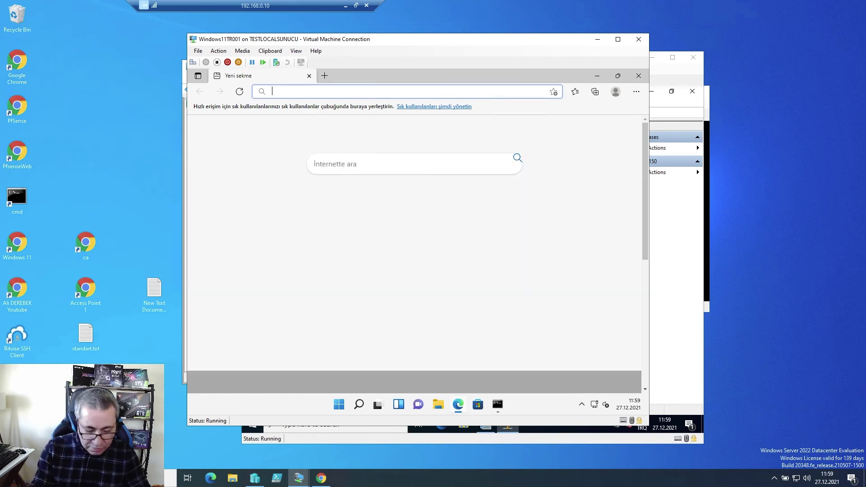
type("google")
key("Return")
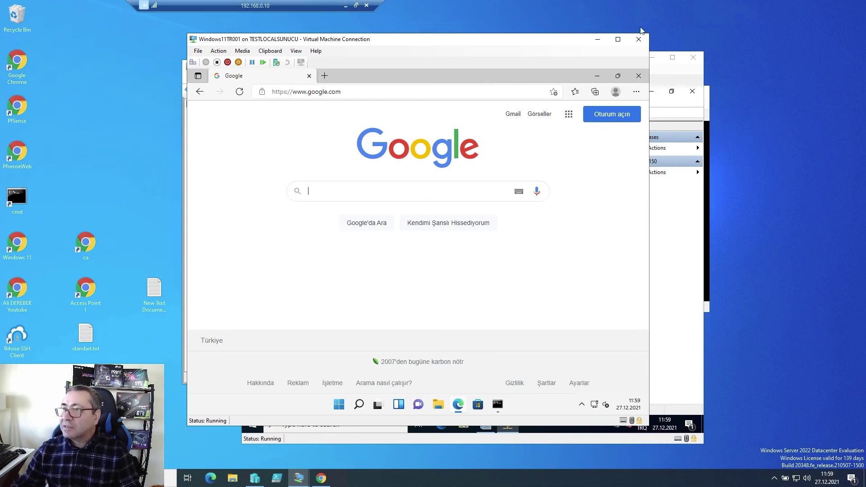
left_click(598, 40)
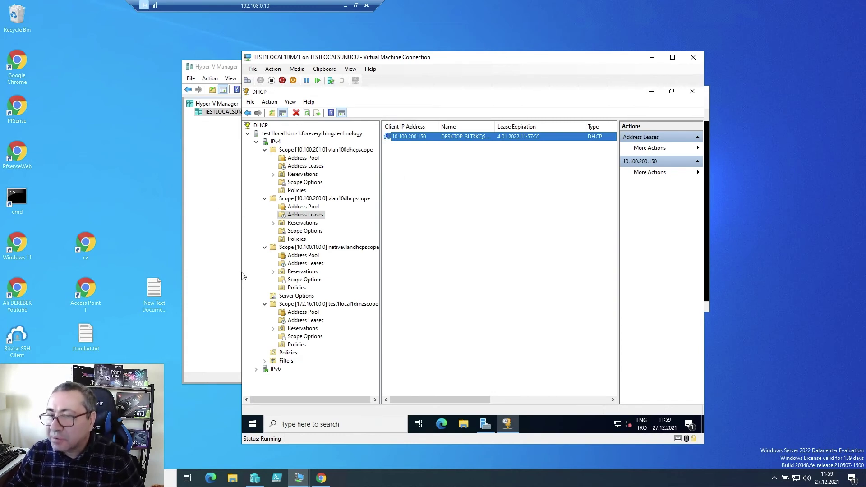
Start the Windows11TR002 virtual machine from Hyper-V Manager.
left_click(299, 478)
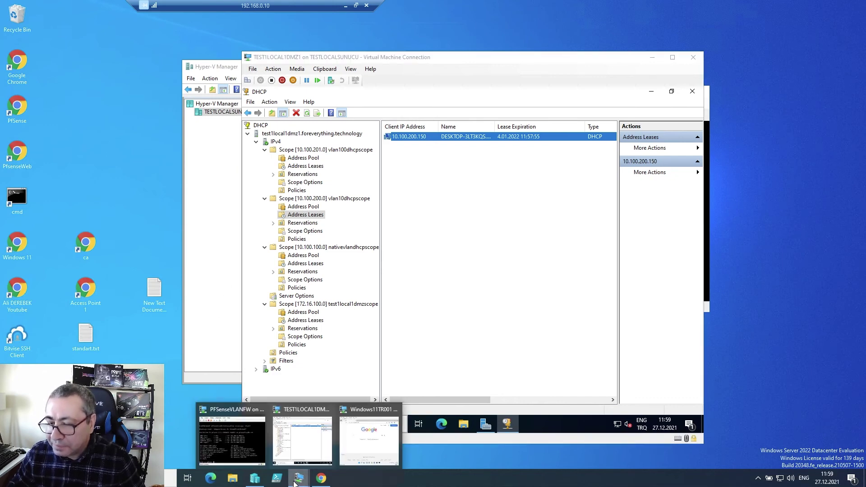
left_click(309, 441)
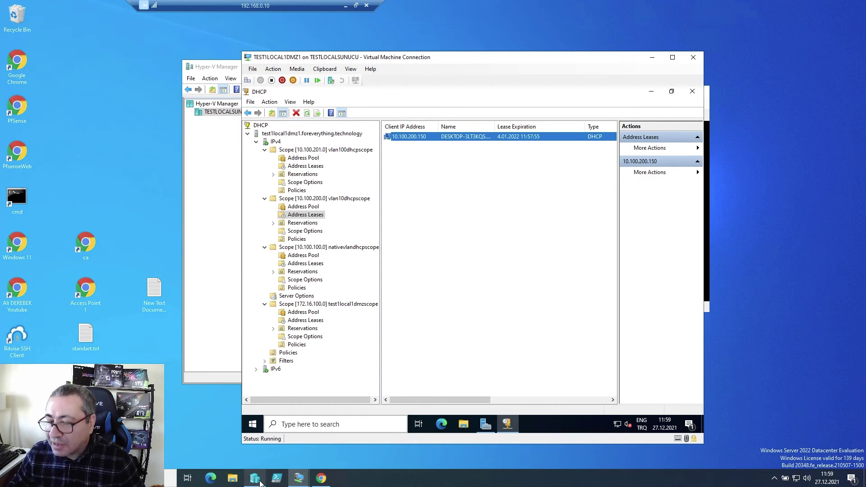
left_click(255, 478)
left_click(336, 216)
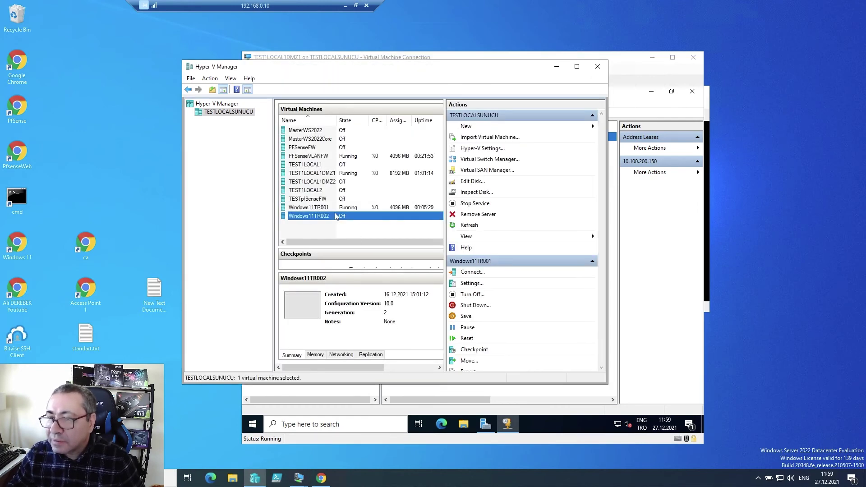
right_click(336, 216)
left_click(357, 241)
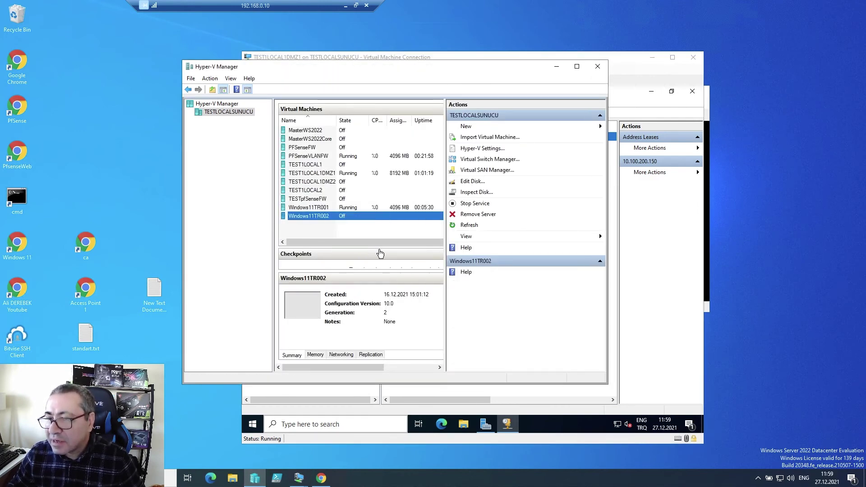
Connect to the Windows11TR002 console and move its window aside.
right_click(349, 218)
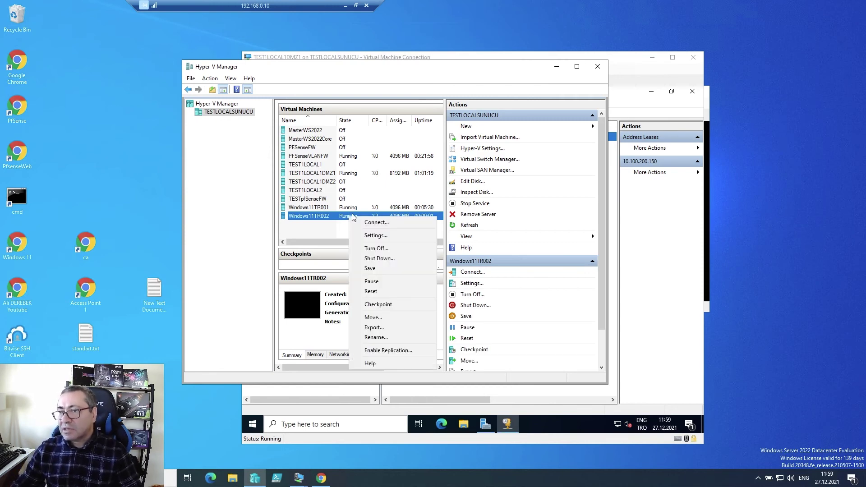
left_click(374, 222)
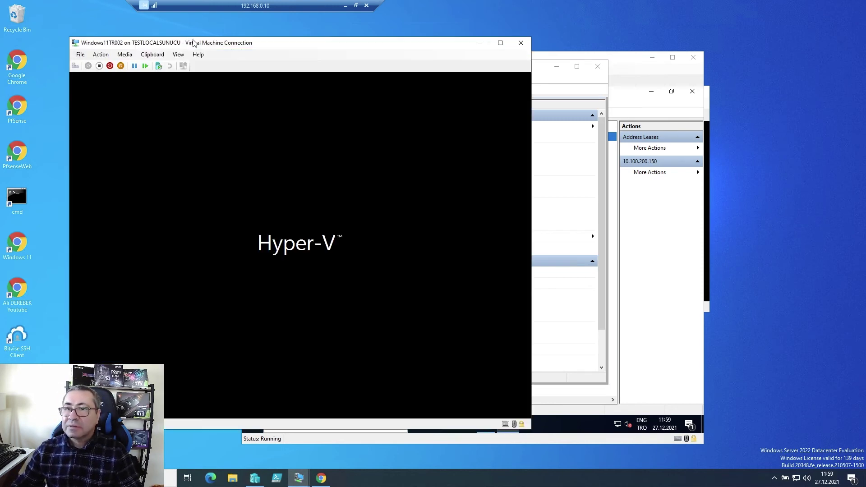
left_click_drag(193, 43, 326, 35)
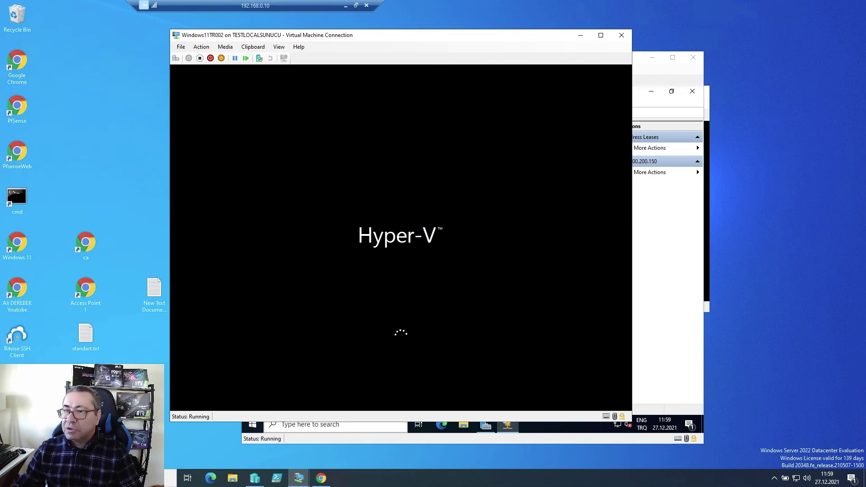
left_click(181, 47)
left_click(197, 57)
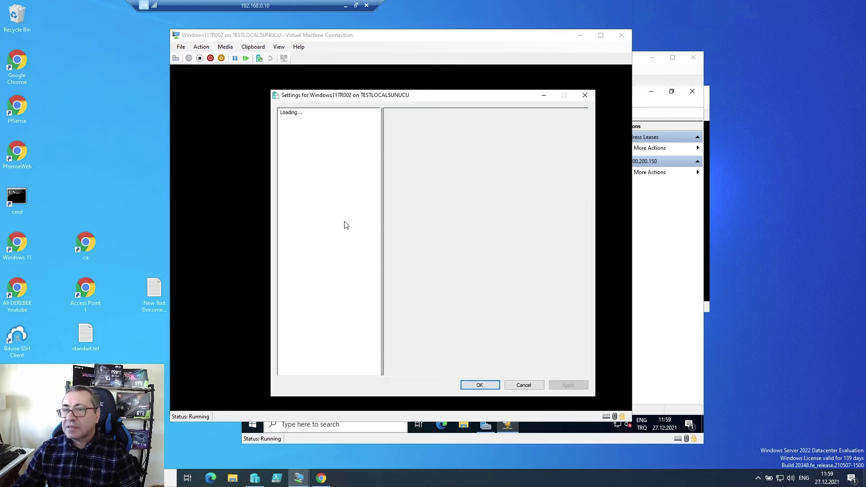
left_click(314, 230)
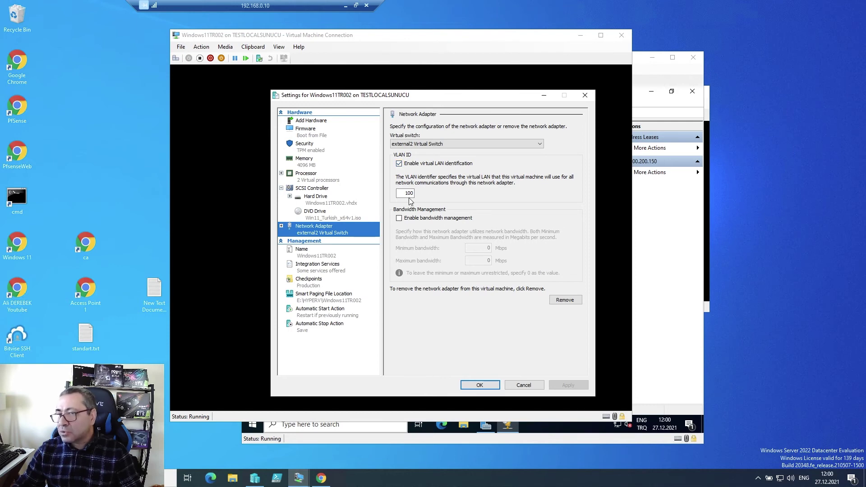
left_click(525, 385)
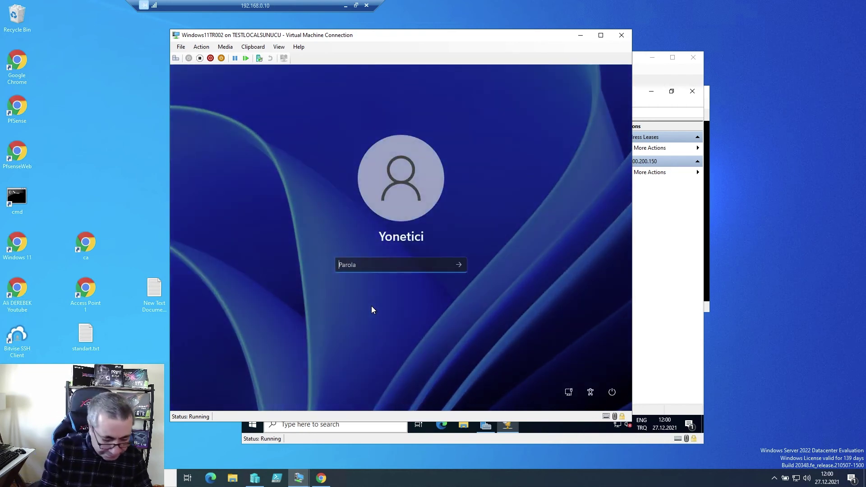
Sign in to Windows11TR002 and open Network Connections from 'Diğer ağ bağdaştırıcı seçenekleri'.
type("••••••••••••••")
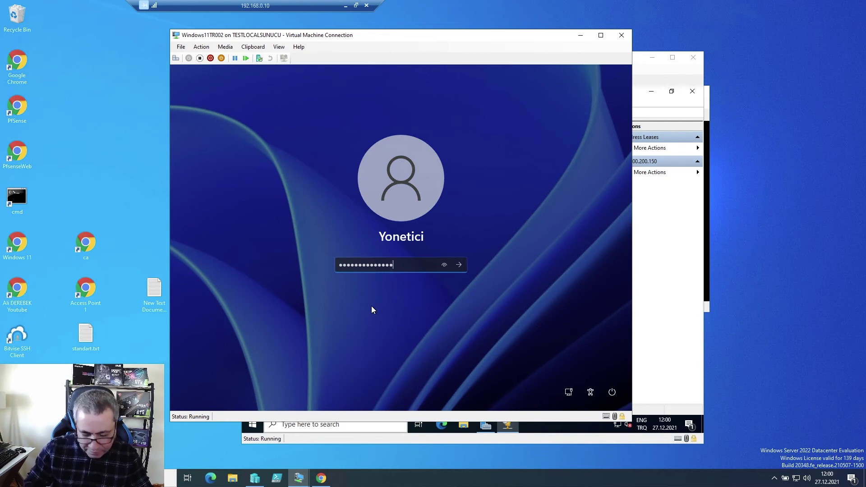
key("Return")
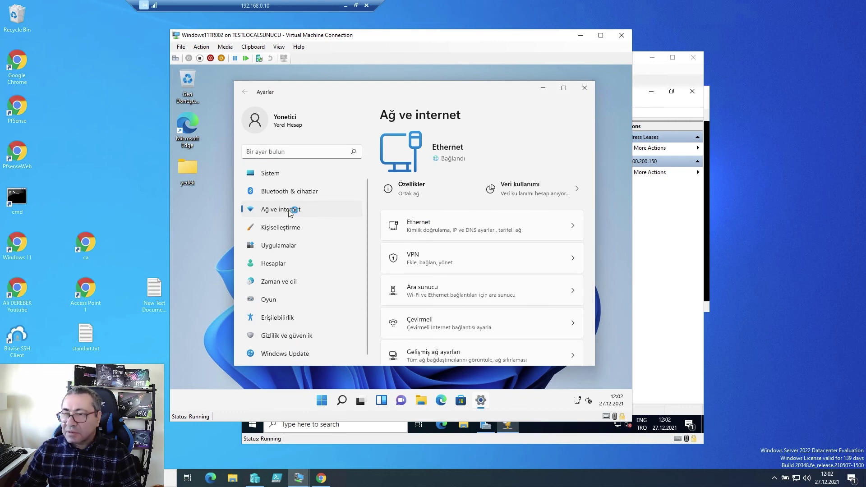
scroll(592, 349, "down", 1)
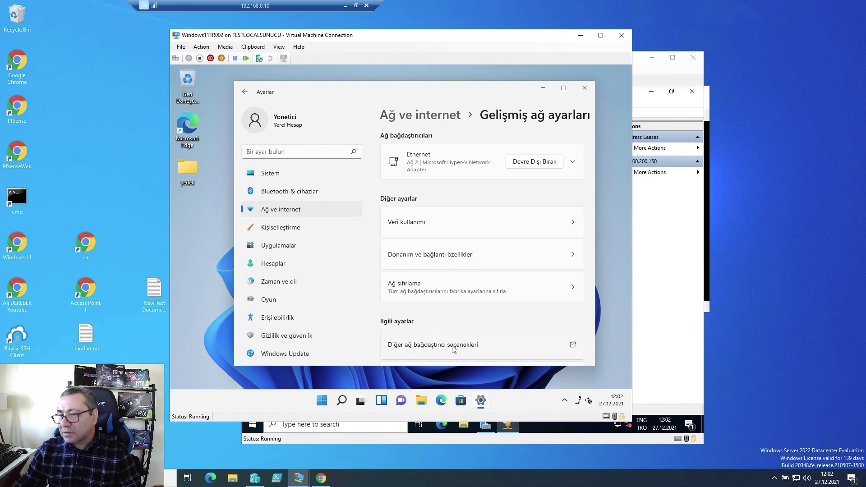
left_click(444, 346)
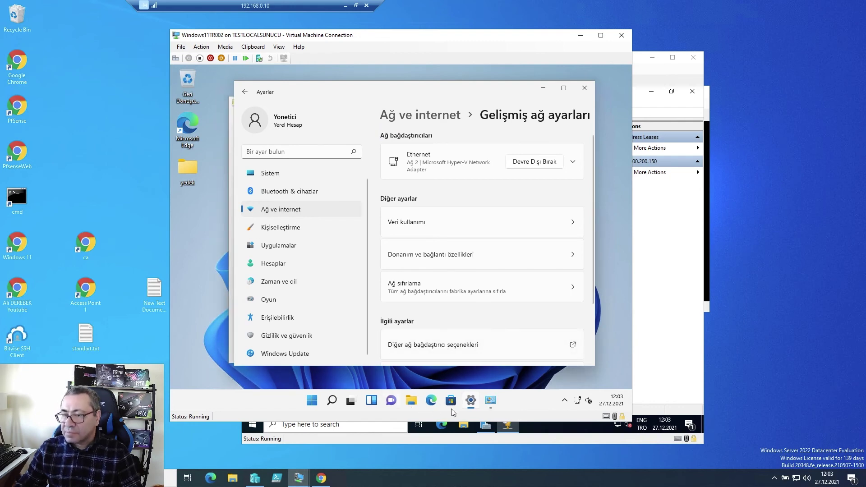
left_click(490, 401)
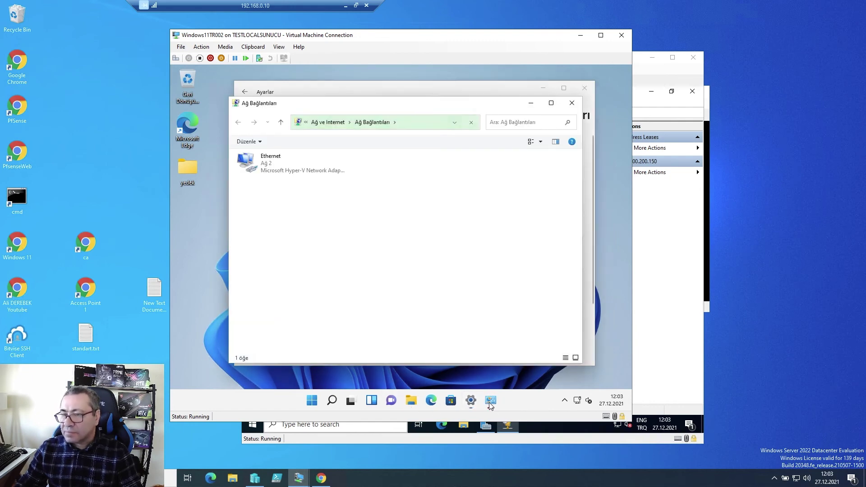
Switch the VM's Ethernet IPv4 from static 10.100.201.100 to automatic IP and DNS, then close the settings windows.
right_click(284, 169)
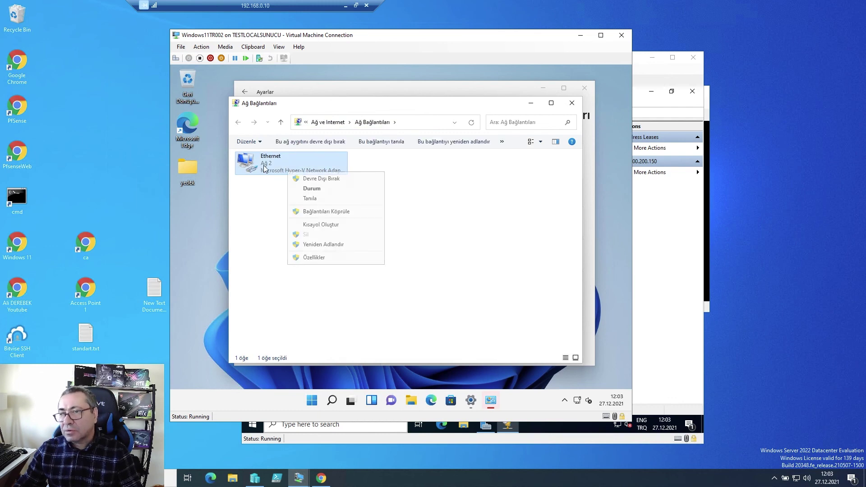
left_click(333, 262)
left_click(336, 244)
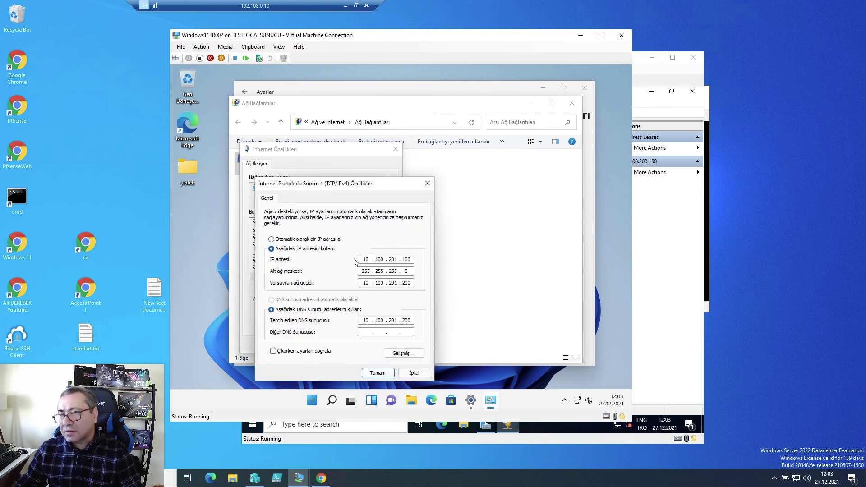
left_click(322, 240)
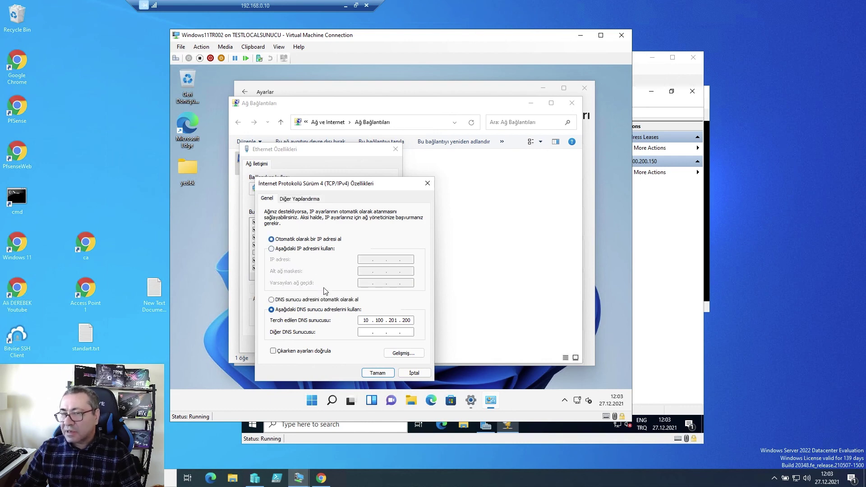
left_click(323, 301)
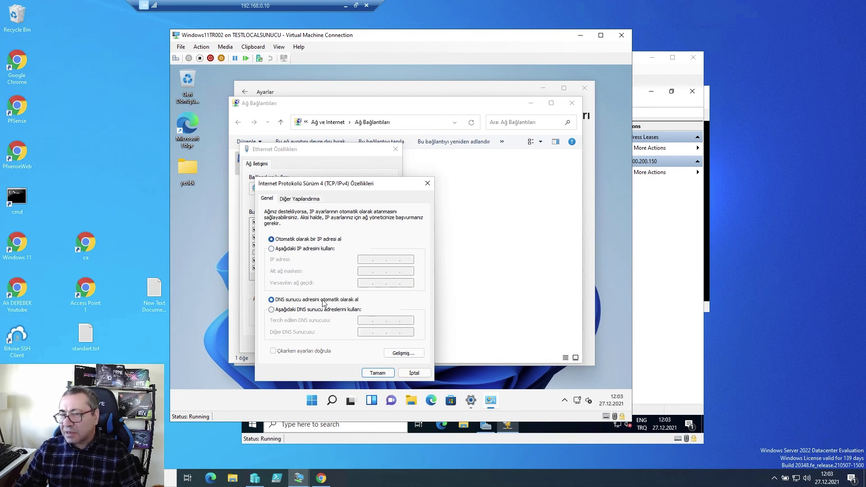
left_click(374, 372)
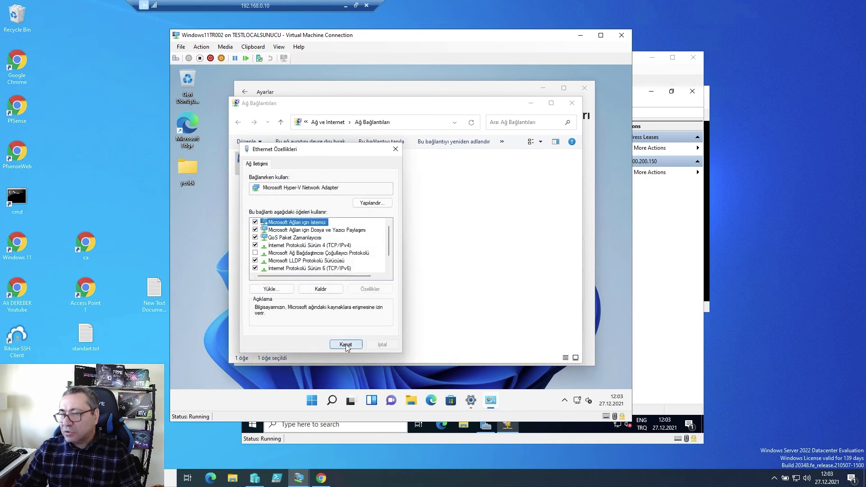
left_click(345, 344)
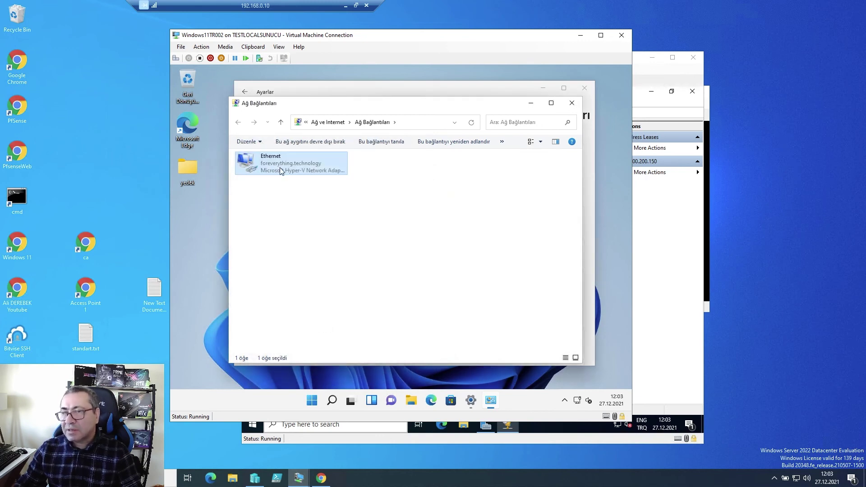
left_click(571, 103)
left_click(584, 88)
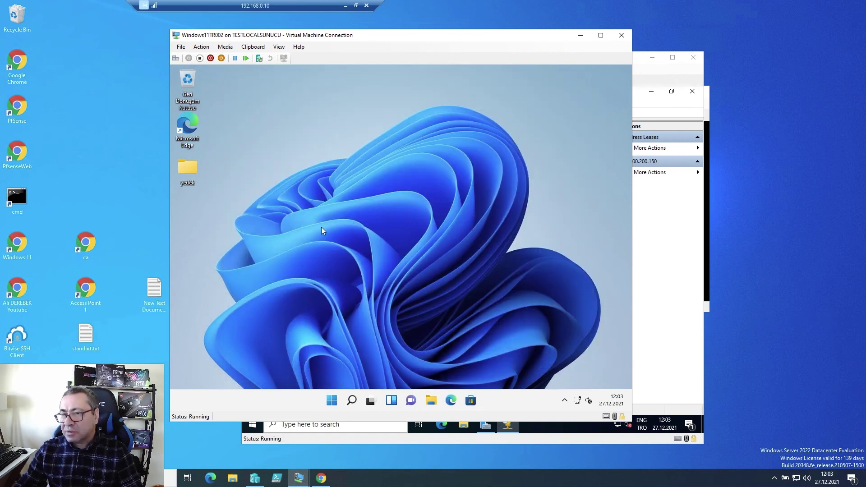
Create a desktop shortcut to cmd in the Windows 11 VM.
right_click(323, 253)
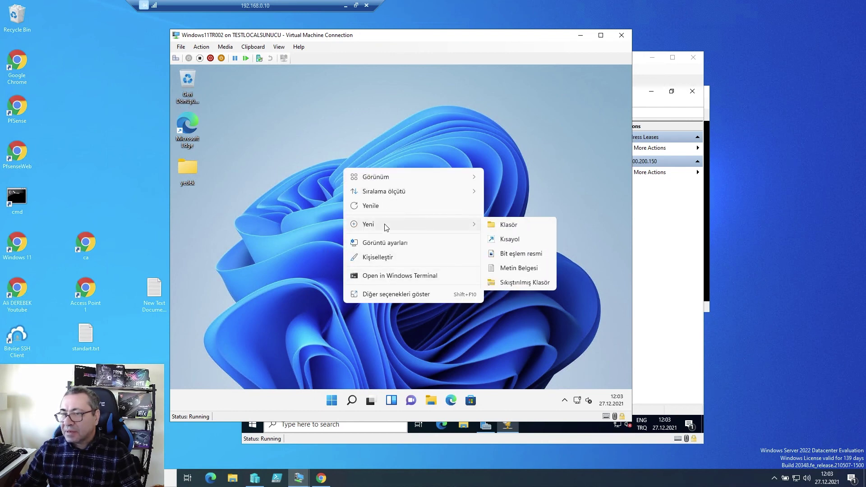
left_click(505, 238)
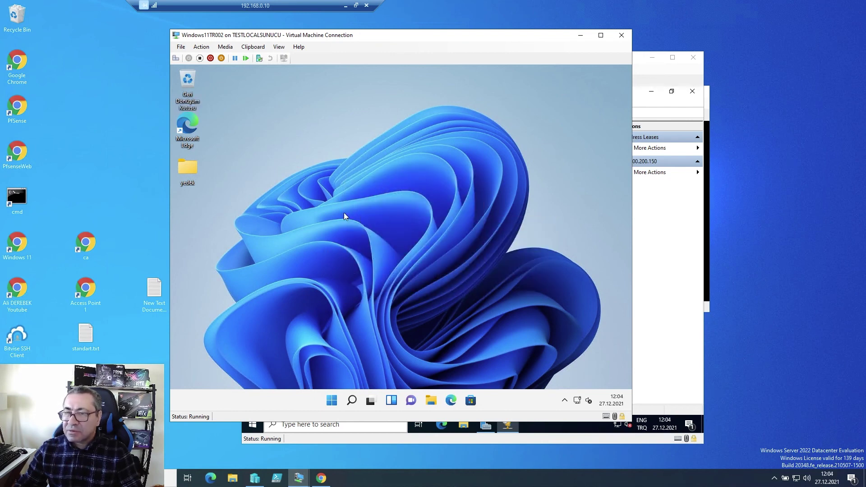
type("cmd")
key("Return")
key("Return")
Run ipconfig /all to confirm lease 10.100.201.150 from DHCP server 172.16.100.10, gateway 10.100.201.200.
double_click(363, 168)
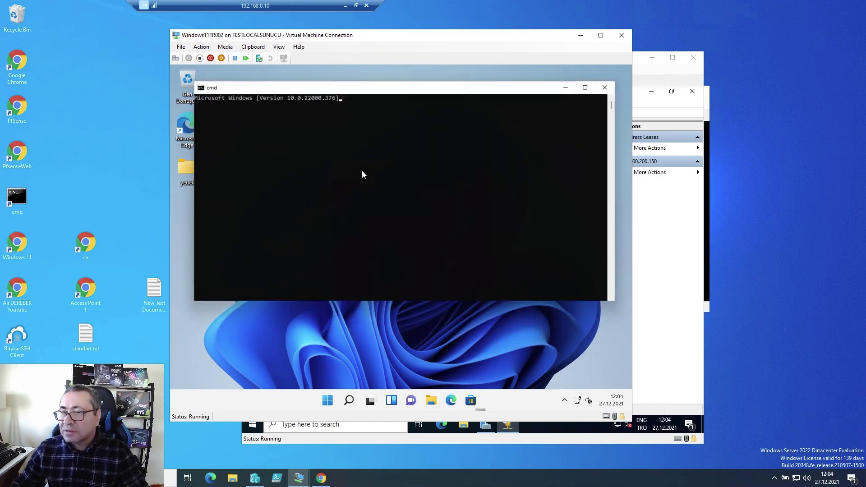
type("ipc")
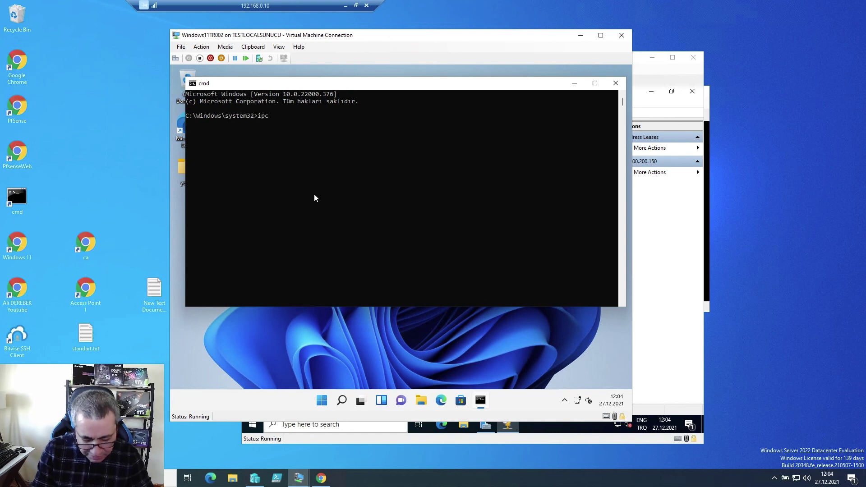
type("onfig /")
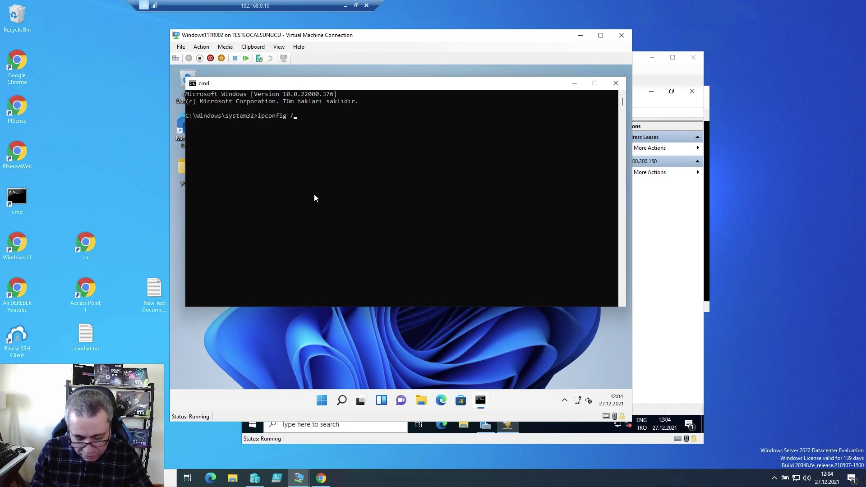
type("all")
key("Return")
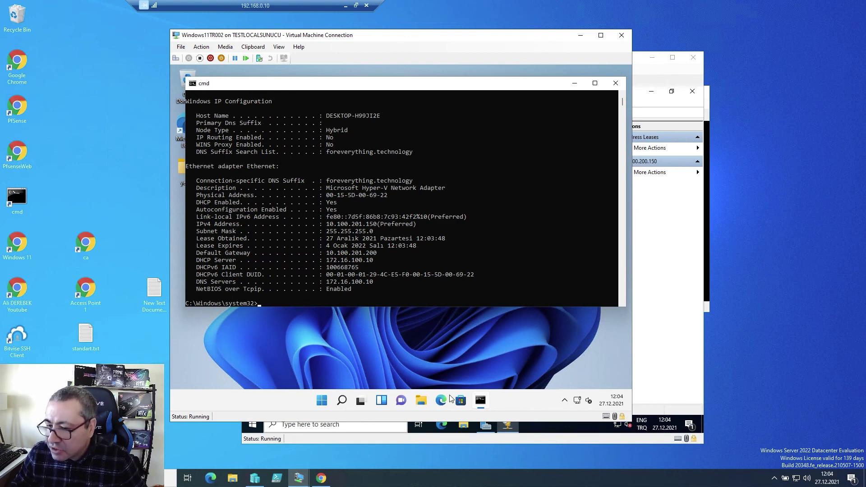
left_click(364, 341)
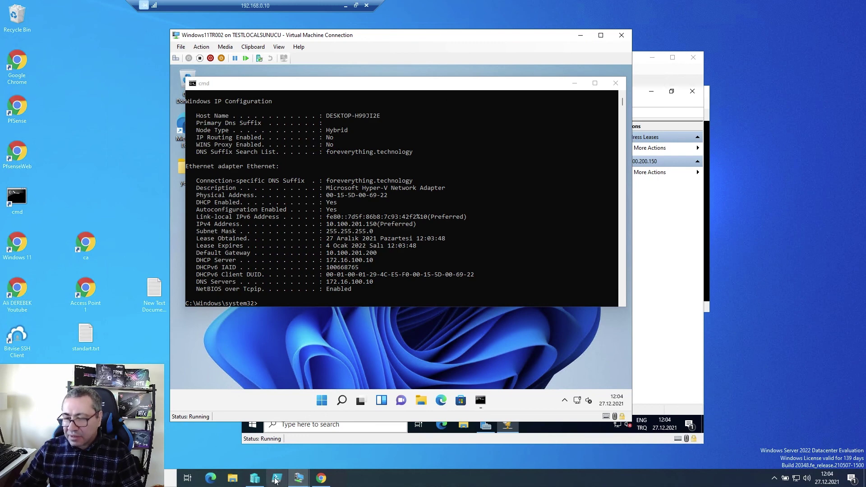
On the DHCP server VM, check Scope [10.100.201.0] Address Leases and select the 10.100.201.150 lease.
mouse_move(298, 479)
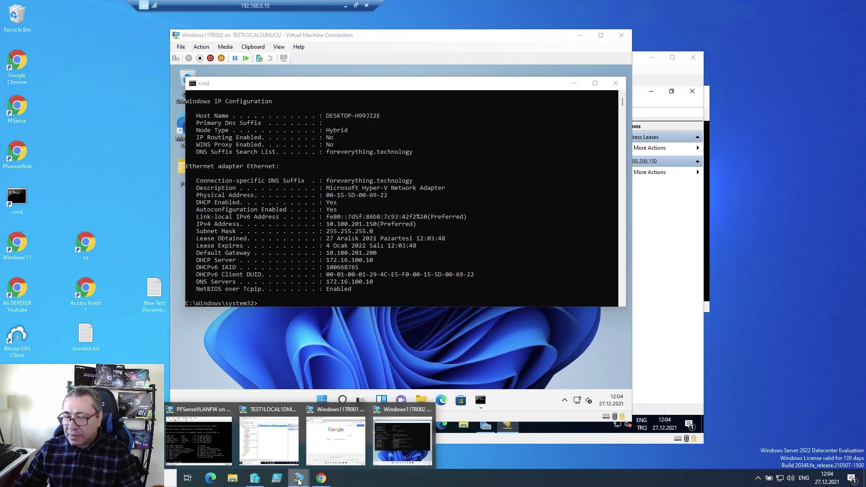
left_click(277, 440)
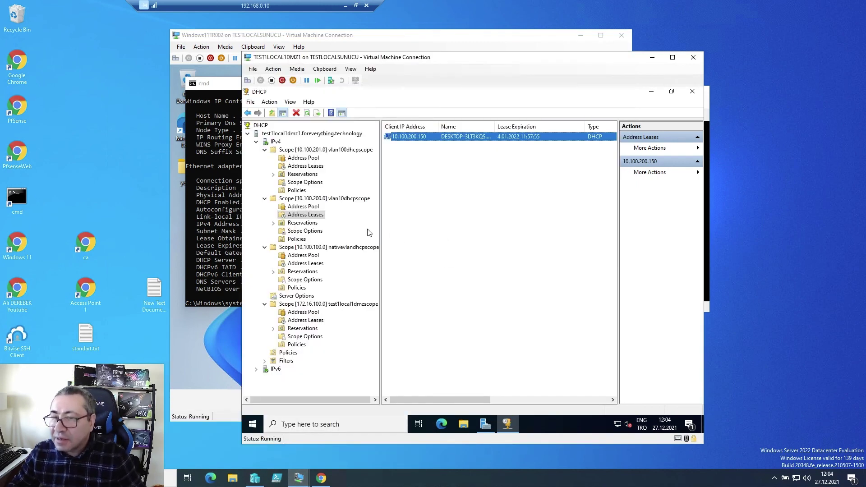
left_click(305, 166)
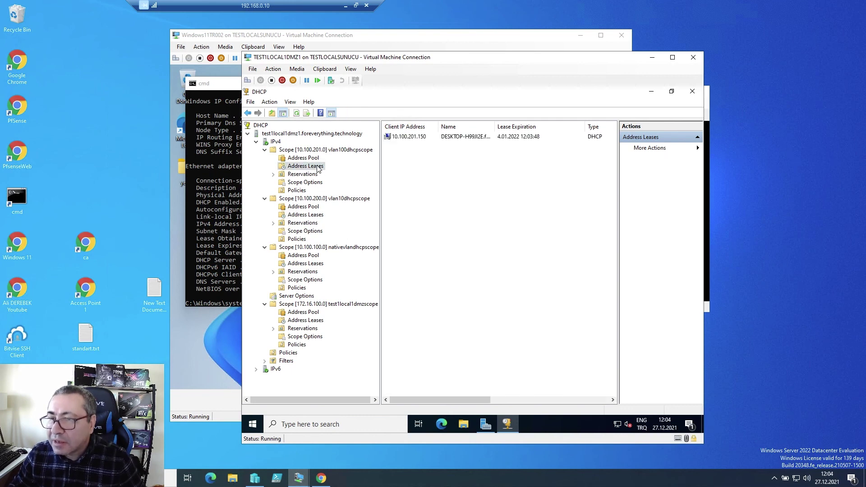
left_click(426, 141)
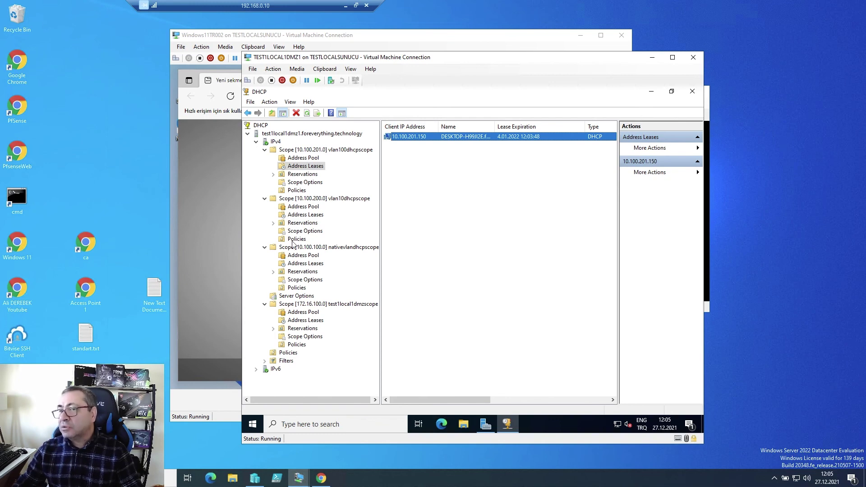
Load google in the VM's Edge, maximize the window, then return to the DHCP server VM.
left_click(231, 40)
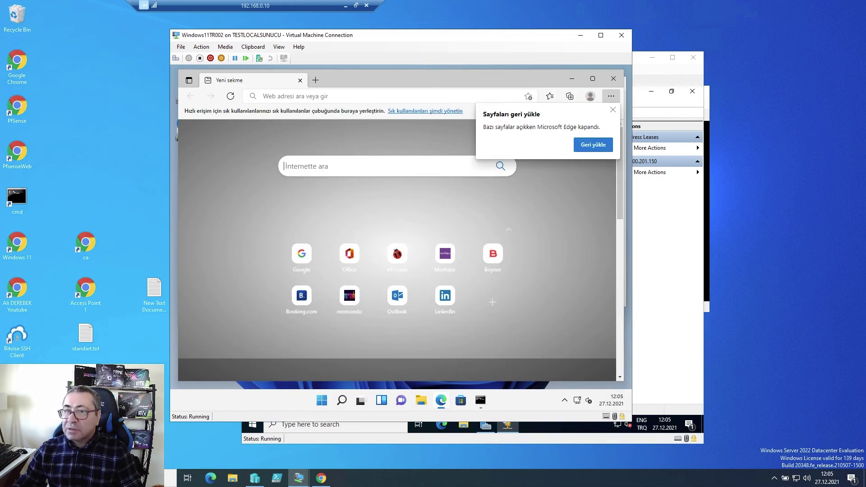
left_click(263, 96)
type("google.com")
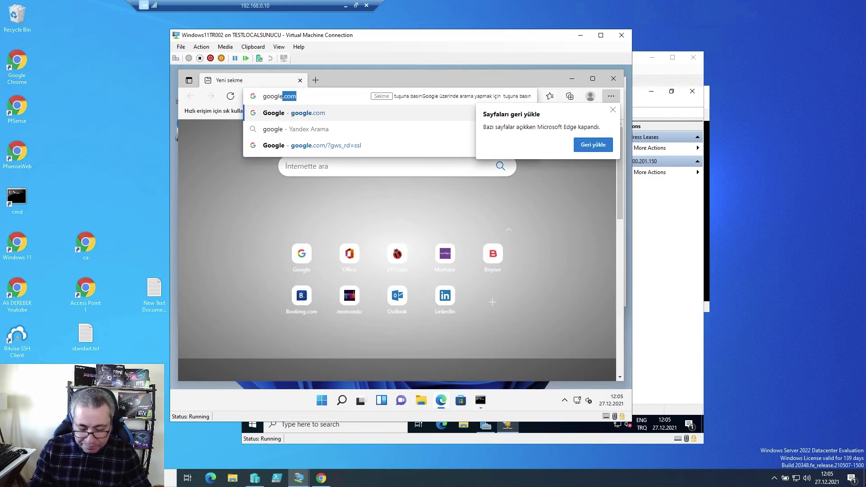
key("Return")
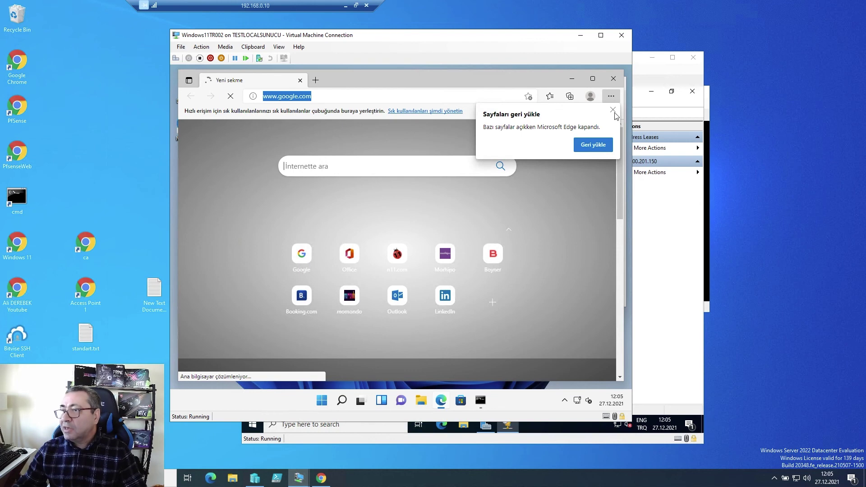
left_click(612, 110)
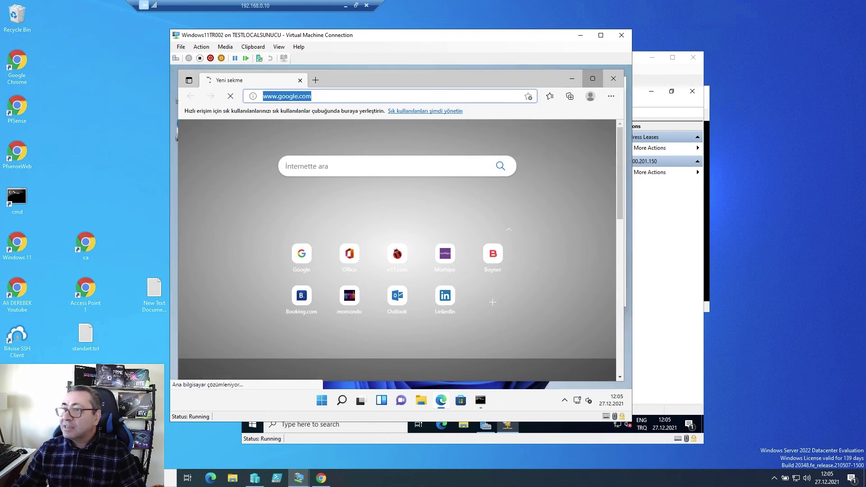
left_click(592, 78)
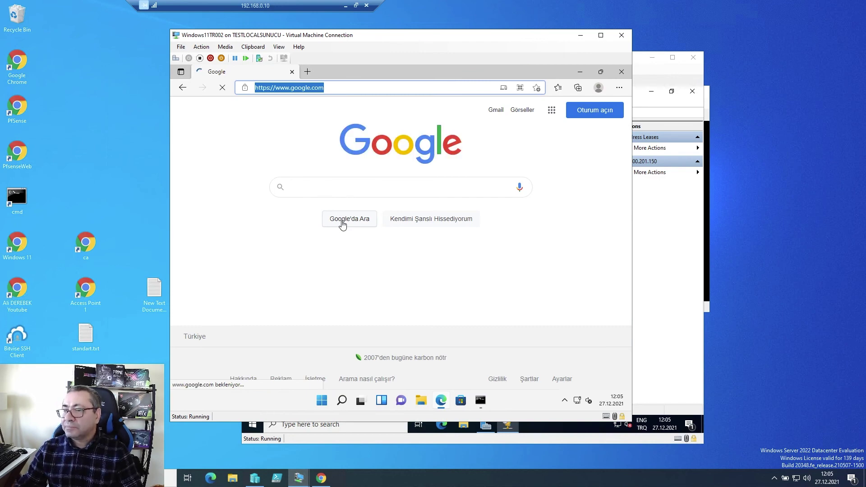
left_click(299, 477)
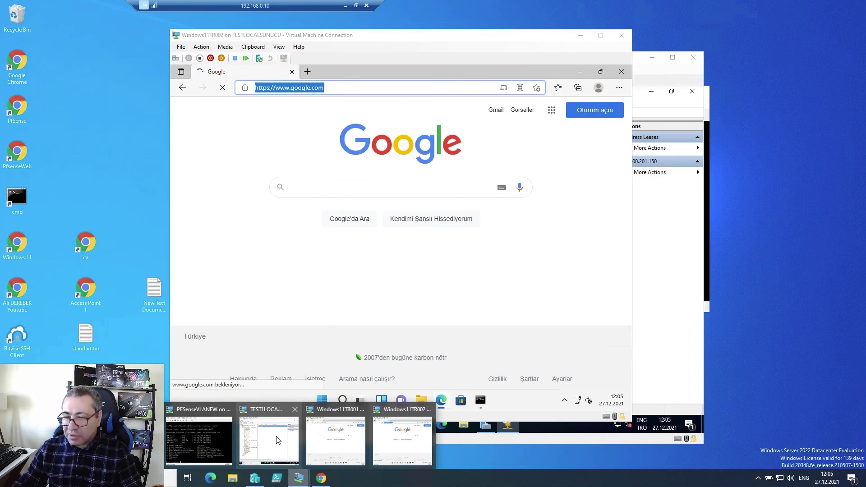
left_click(279, 440)
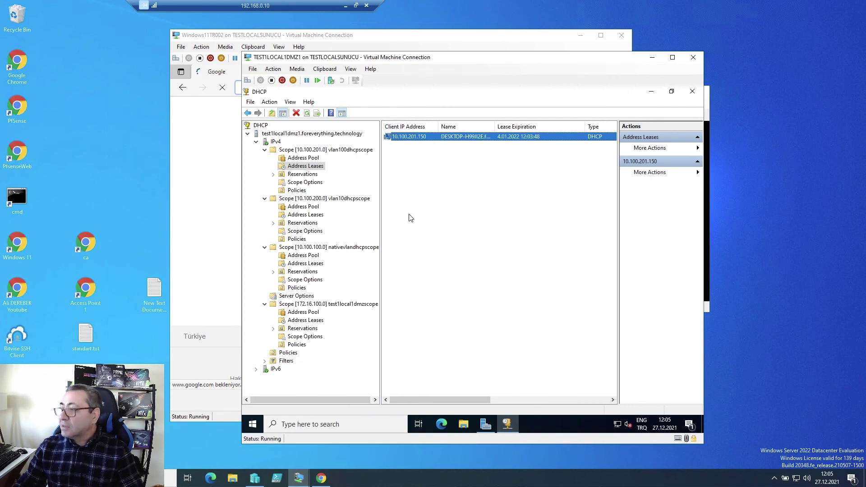